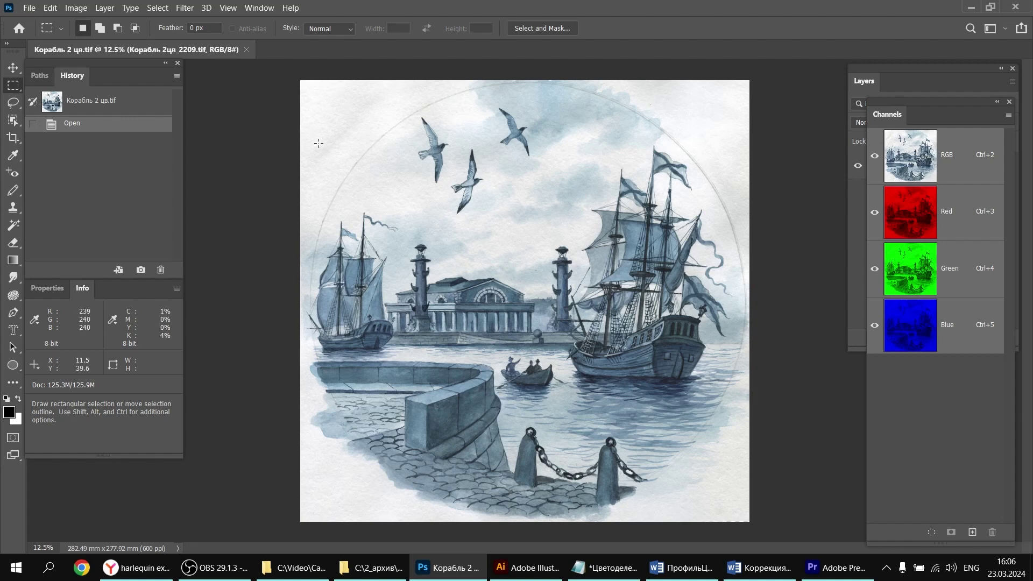
Step: Draw a circular ellipse path about 6365 px in diameter and align it with the faint circle outline around the harbour scene
{"action": "right_click", "coordinate": [15, 88]}
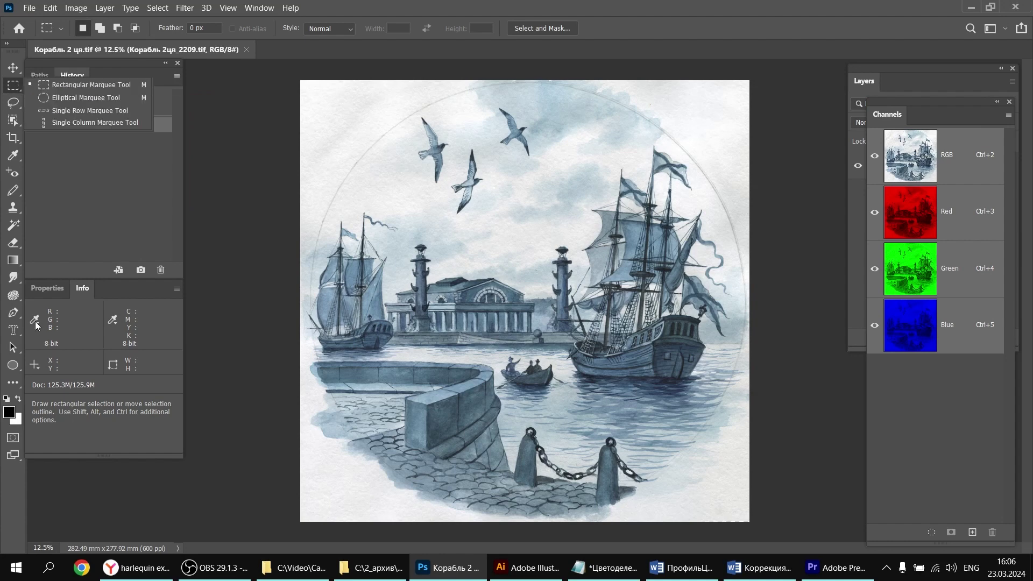
{"action": "left_click", "coordinate": [12, 365]}
{"action": "left_click_drag", "start_coordinate": [318, 98], "coordinate": [775, 525]}
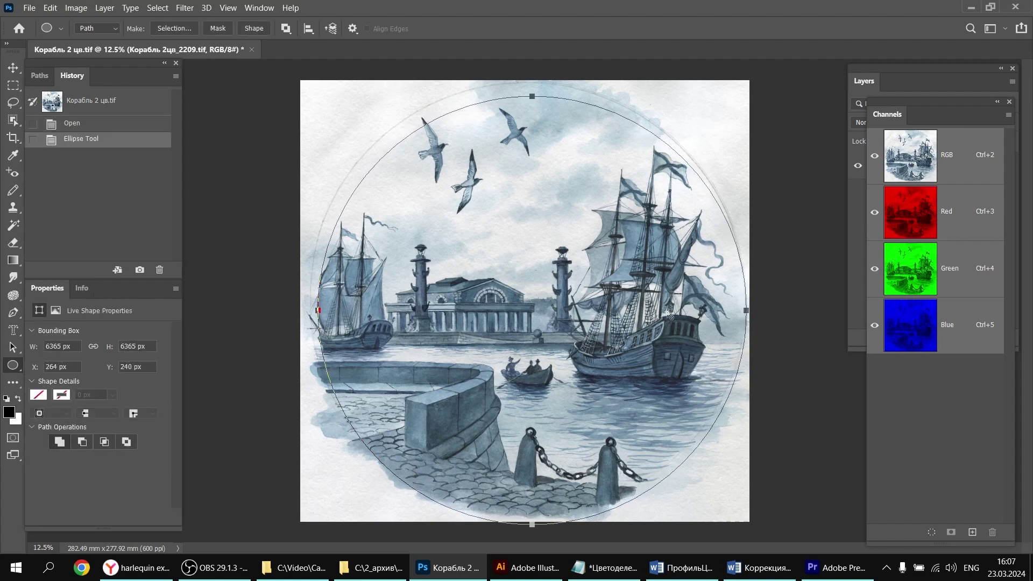
{"action": "left_click", "coordinate": [14, 348]}
{"action": "left_click_drag", "start_coordinate": [386, 160], "coordinate": [378, 151]}
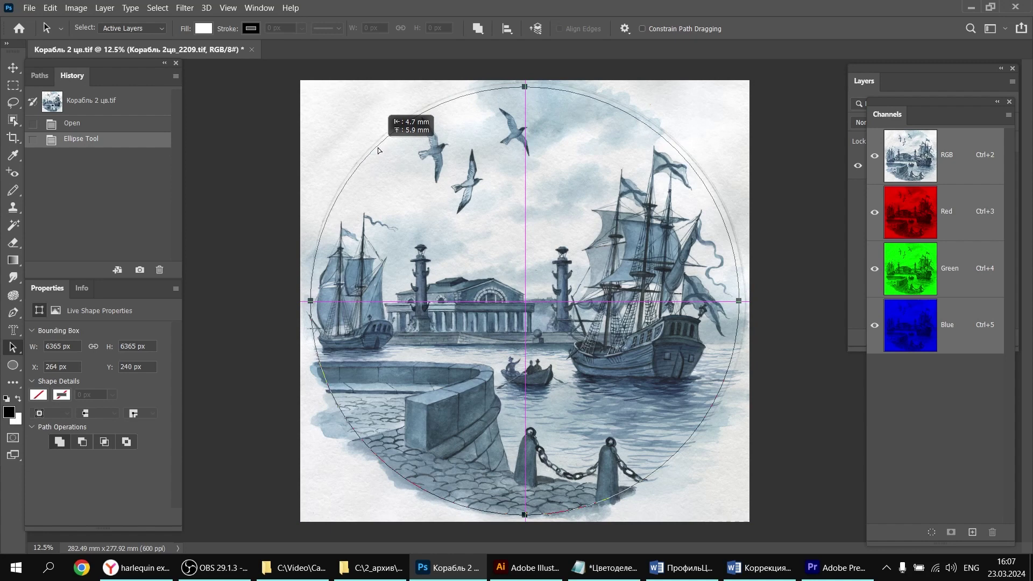
{"action": "left_click_drag", "start_coordinate": [378, 151], "coordinate": [378, 151]}
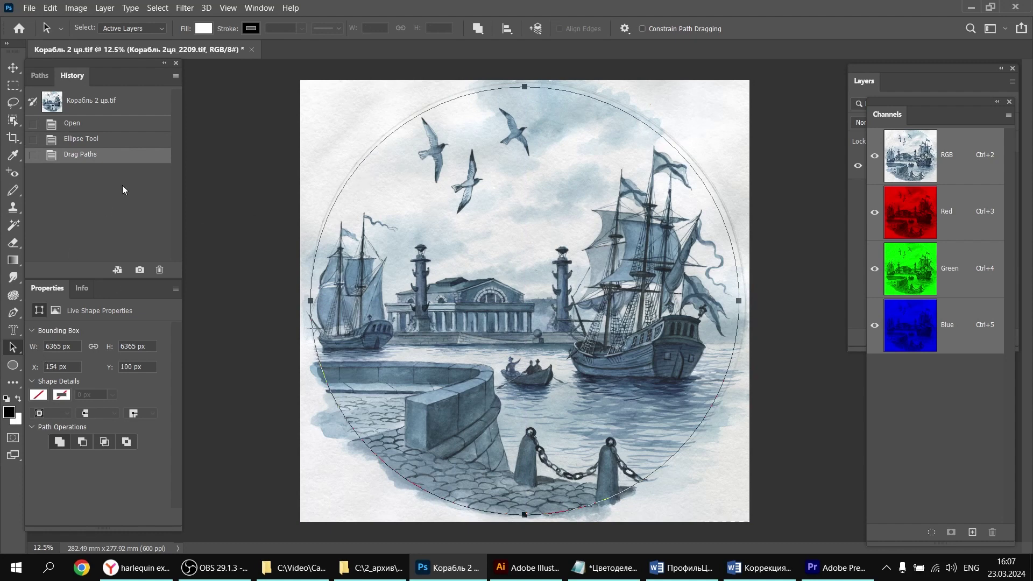
Step: Save the circular work path as Path 1 and load it as a selection
{"action": "left_click", "coordinate": [38, 76]}
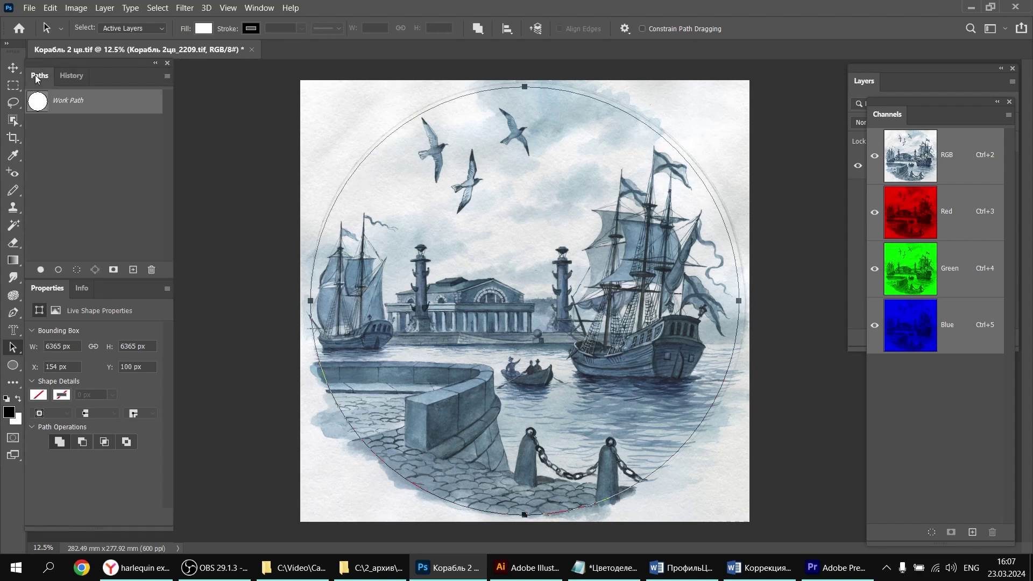
{"action": "double_click", "coordinate": [44, 112]}
{"action": "left_click", "coordinate": [590, 171]}
{"action": "left_click", "coordinate": [77, 269]}
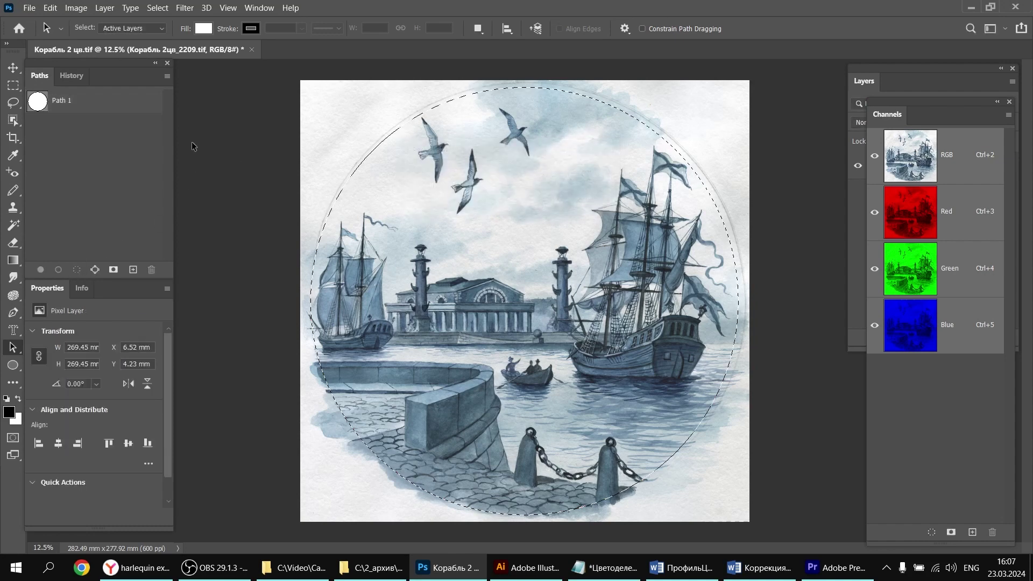
Step: Crop the image to the circular selection, and clear everything outside the circle to white, leaving nothing selected
{"action": "left_click", "coordinate": [75, 8]}
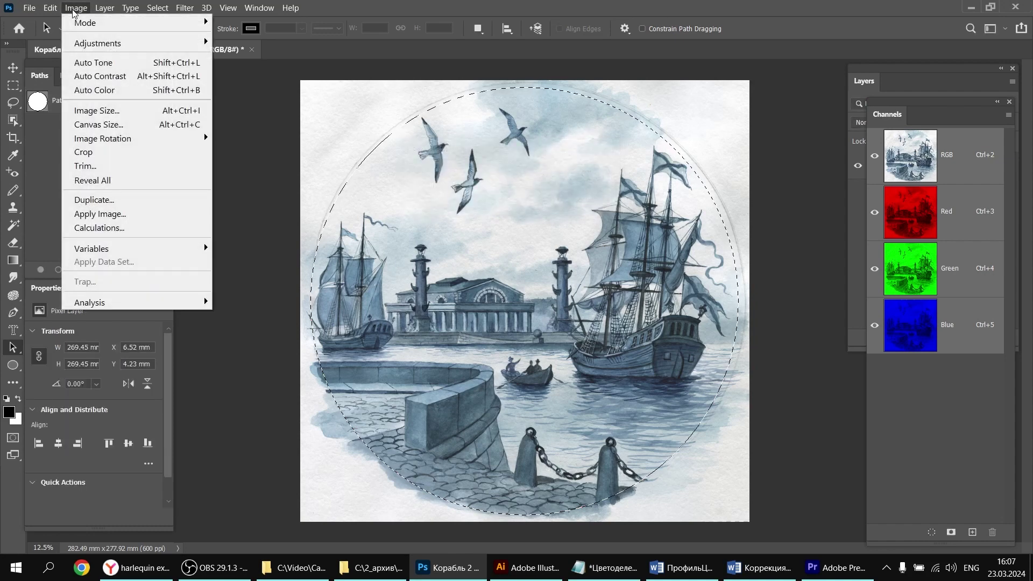
{"action": "left_click", "coordinate": [108, 154]}
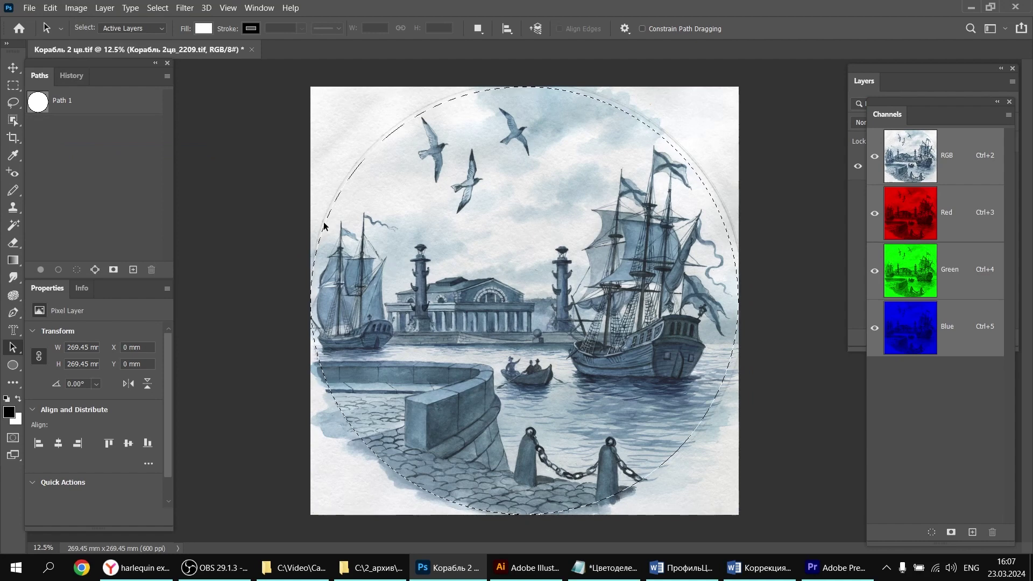
{"action": "left_click", "coordinate": [158, 8]}
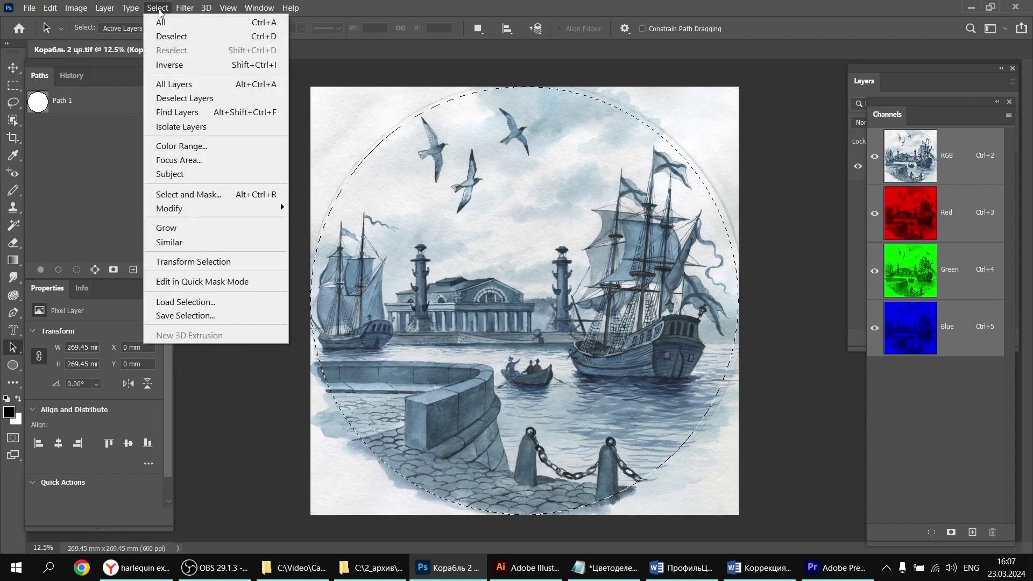
{"action": "left_click", "coordinate": [176, 65]}
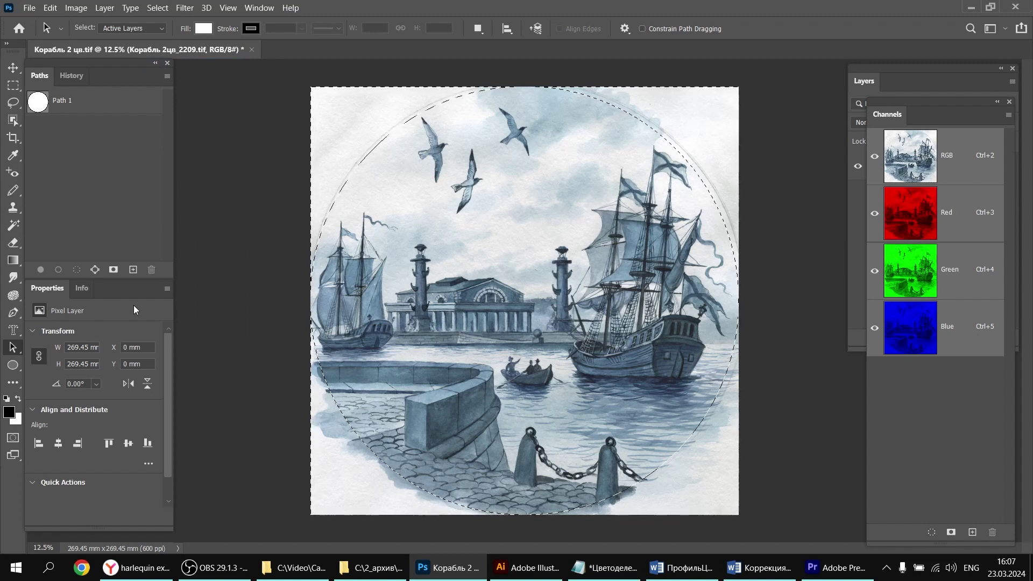
{"action": "key", "text": "Delete"}
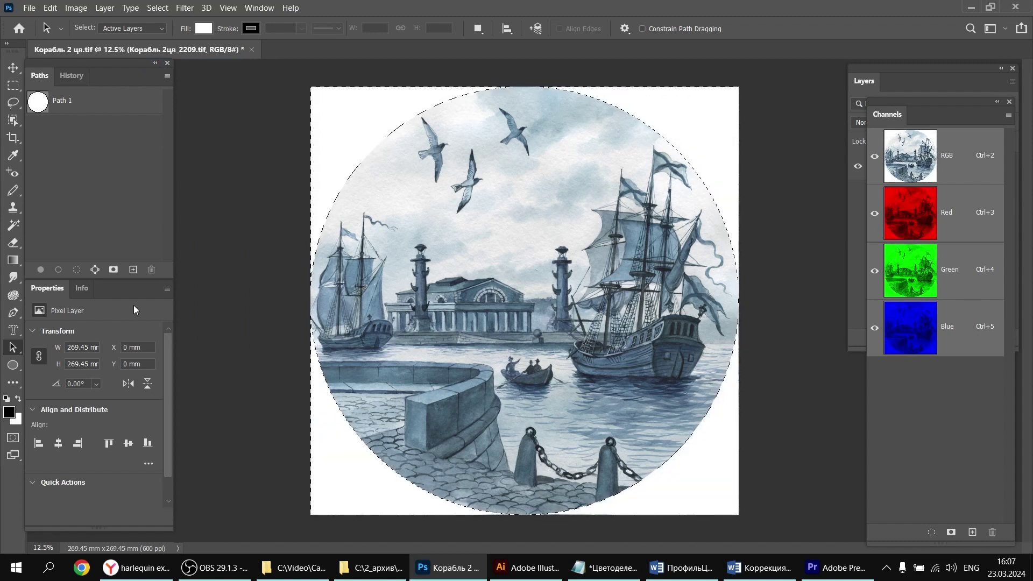
{"action": "key", "text": "ctrl+d"}
Step: Resize the image to 250 × 250 mm, keeping the resolution at 600 pixels/inch
{"action": "left_click", "coordinate": [76, 8]}
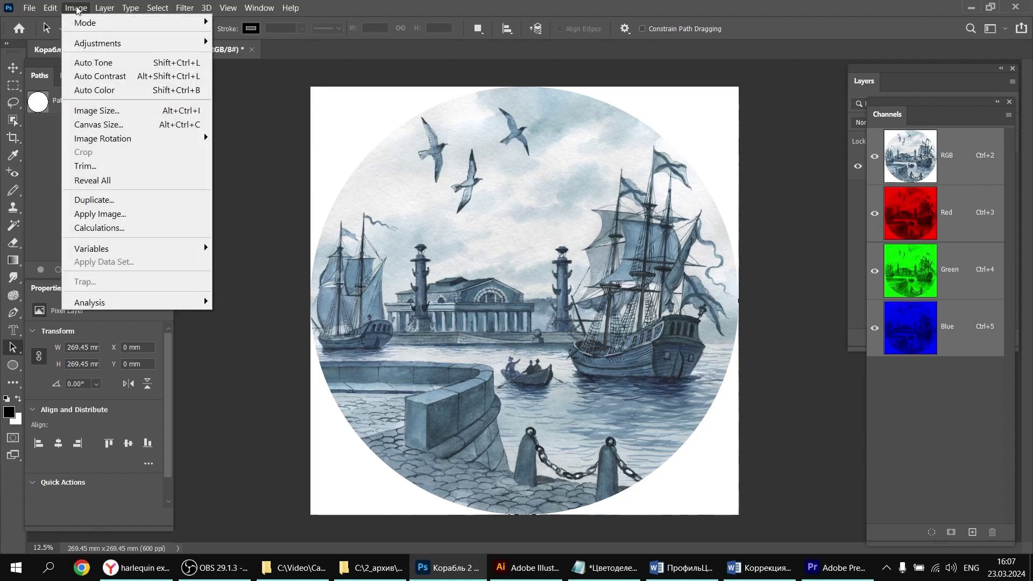
{"action": "left_click", "coordinate": [102, 111]}
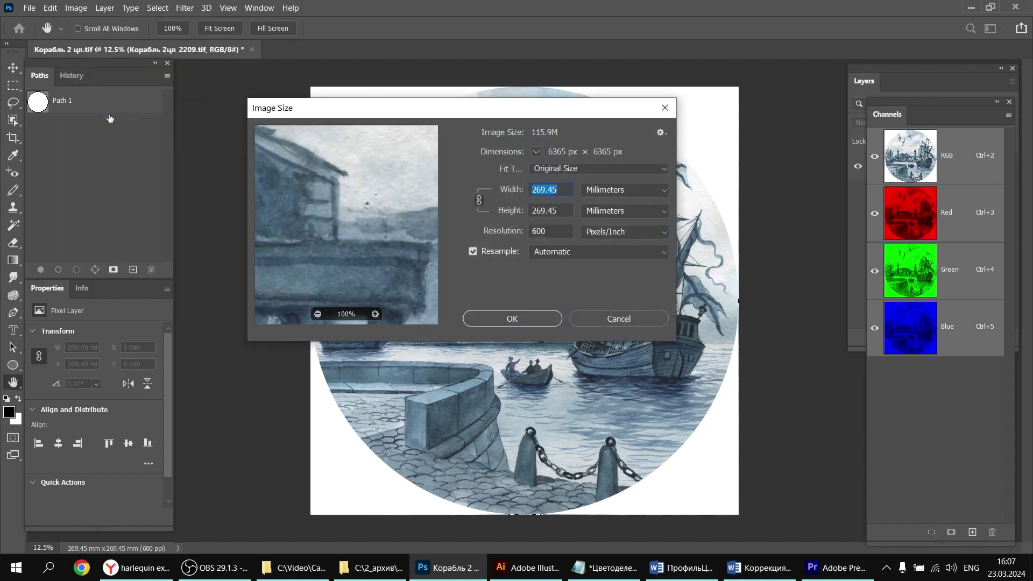
{"action": "type", "text": "250"}
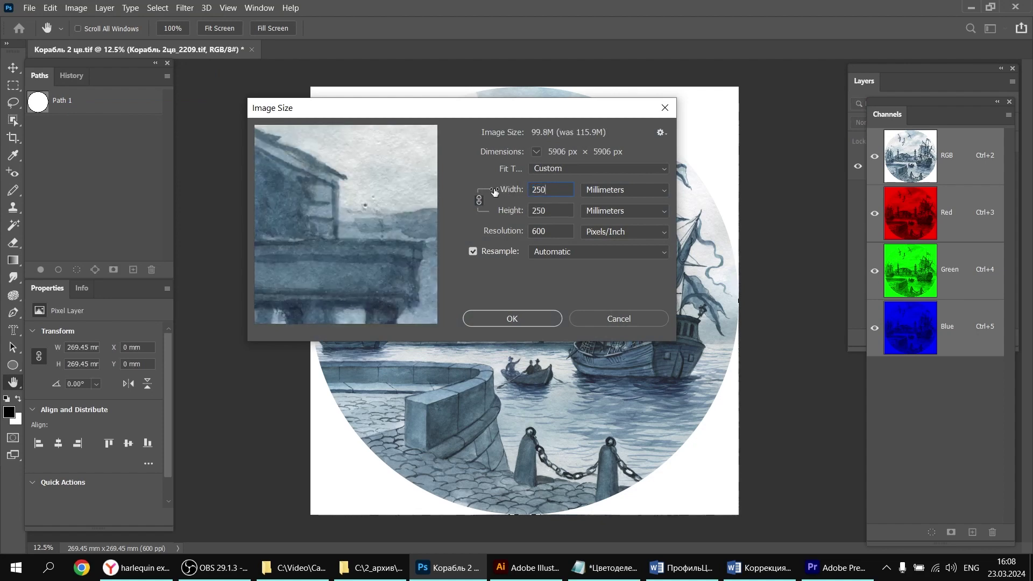
{"action": "left_click", "coordinate": [531, 318]}
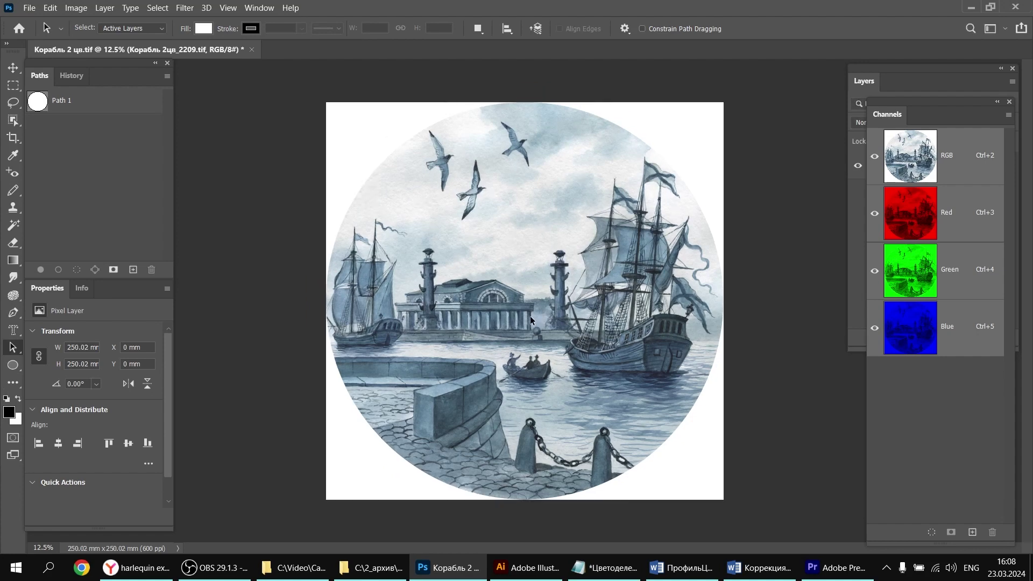
Step: Apply Levels to the RGB image with black input 19 and white input 254, and darken the midtones
{"action": "key", "text": "ctrl+l"}
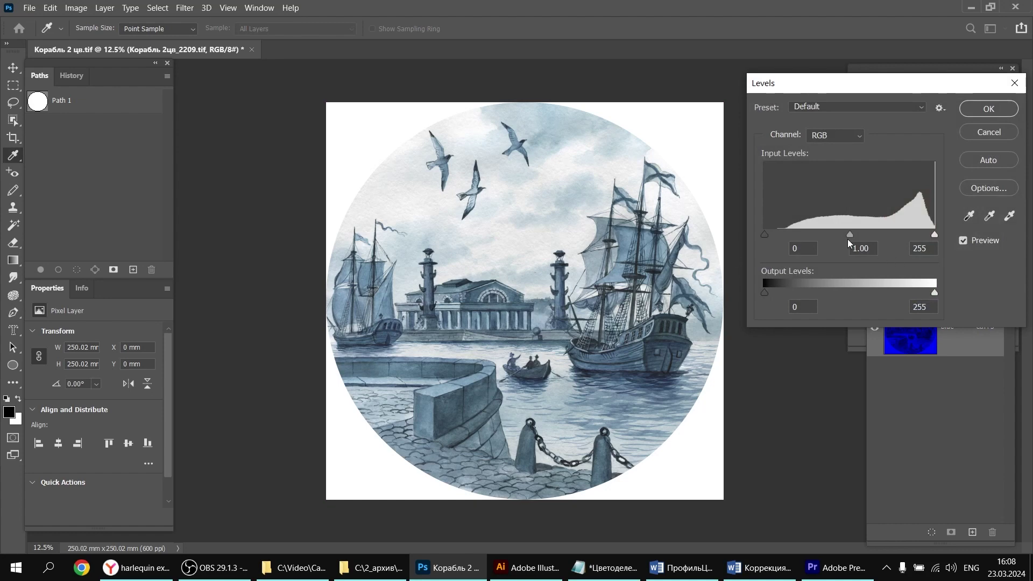
{"action": "left_click_drag", "start_coordinate": [850, 233], "coordinate": [864, 237]}
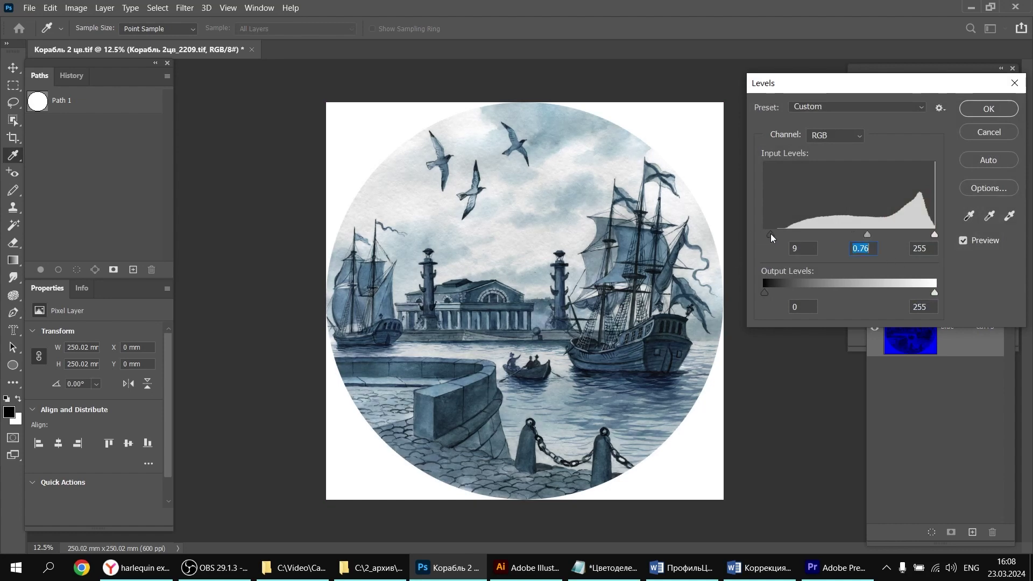
{"action": "left_click_drag", "start_coordinate": [771, 233], "coordinate": [777, 234]}
{"action": "left_click_drag", "start_coordinate": [869, 234], "coordinate": [868, 234]}
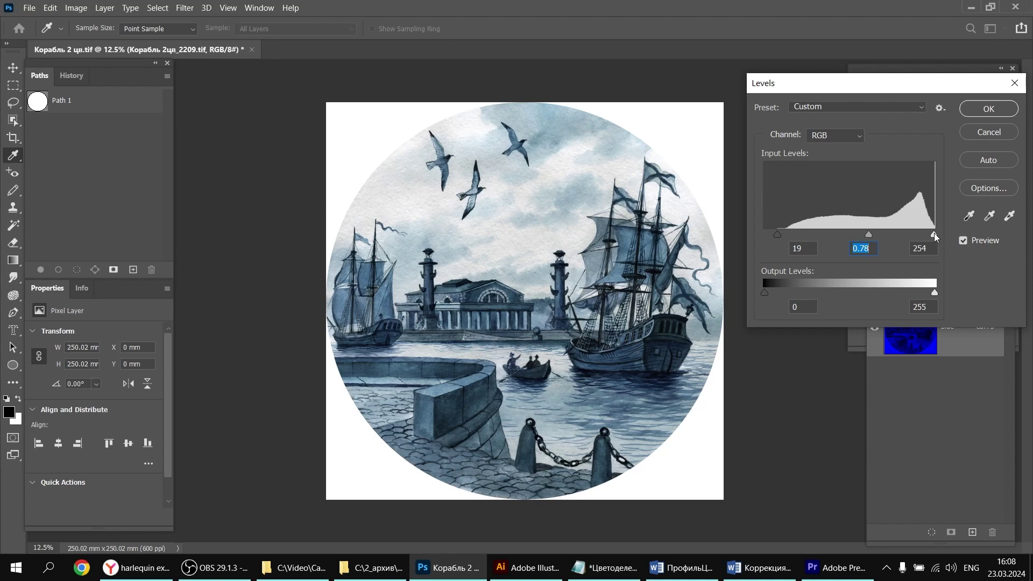
{"action": "left_click", "coordinate": [934, 234]}
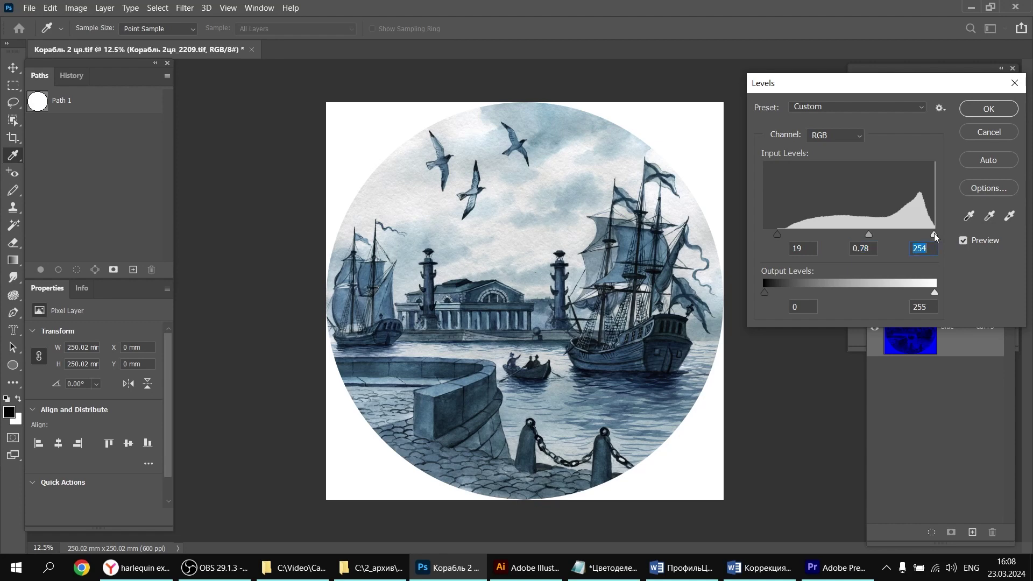
{"action": "left_click_drag", "start_coordinate": [865, 234], "coordinate": [863, 234]}
{"action": "left_click", "coordinate": [867, 233]}
{"action": "left_click", "coordinate": [990, 109]}
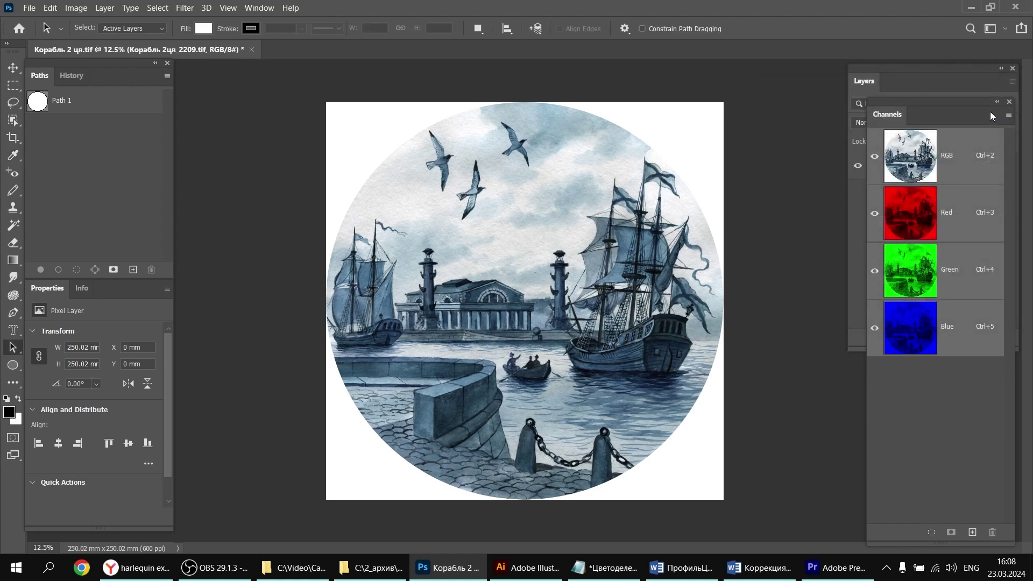
Step: Save the image as a new TIFF named Корабль2.tif in the Цветоделение folder with LZW compression
{"action": "left_click", "coordinate": [30, 7]}
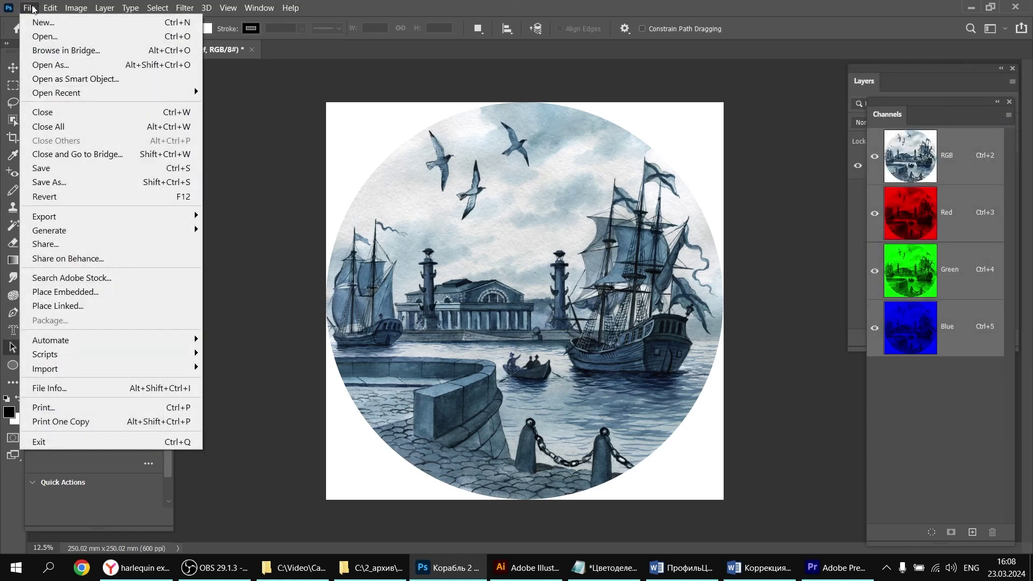
{"action": "left_click", "coordinate": [65, 182]}
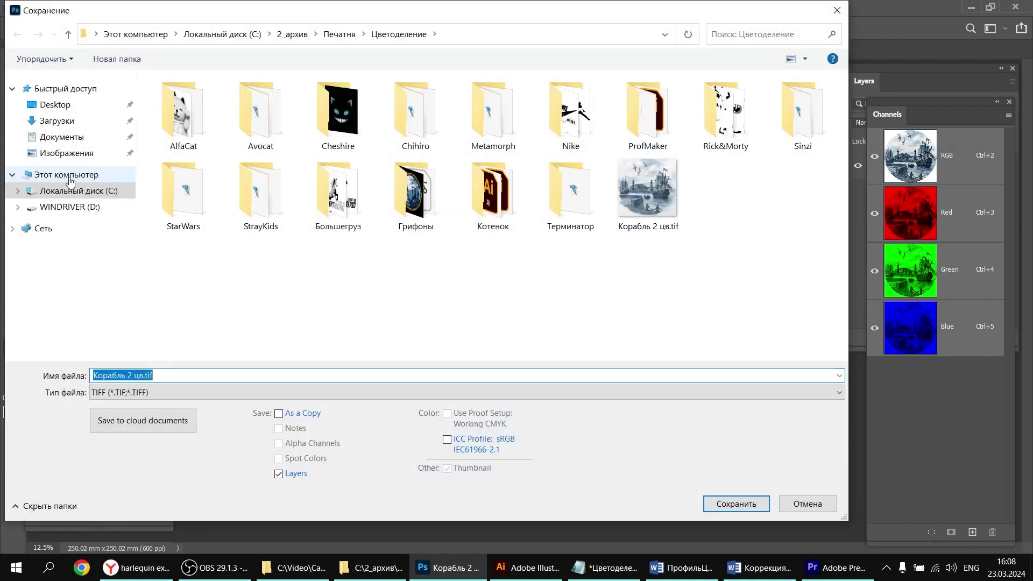
{"action": "left_click", "coordinate": [129, 375]}
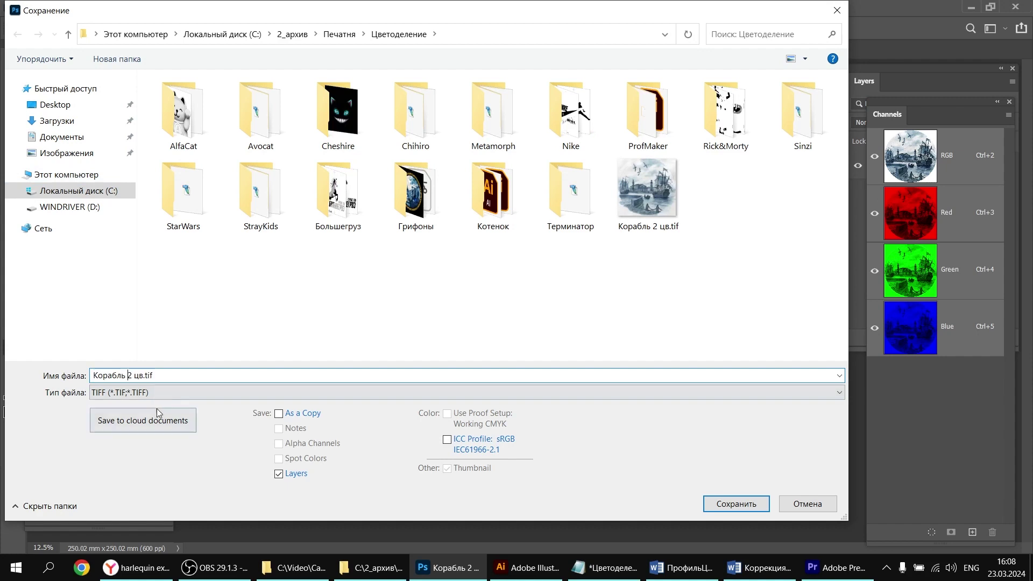
{"action": "key", "text": "BackSpace"}
{"action": "key", "text": "BackSpace"}
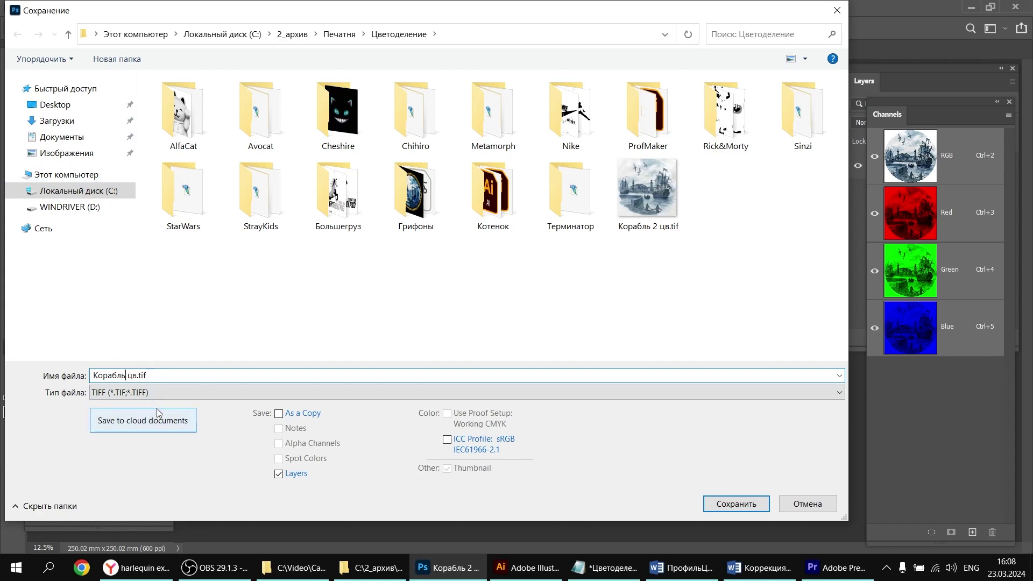
{"action": "key", "text": "BackSpace"}
{"action": "key", "text": "BackSpace"}
{"action": "key", "text": "BackSpace"}
{"action": "type", "text": "2"}
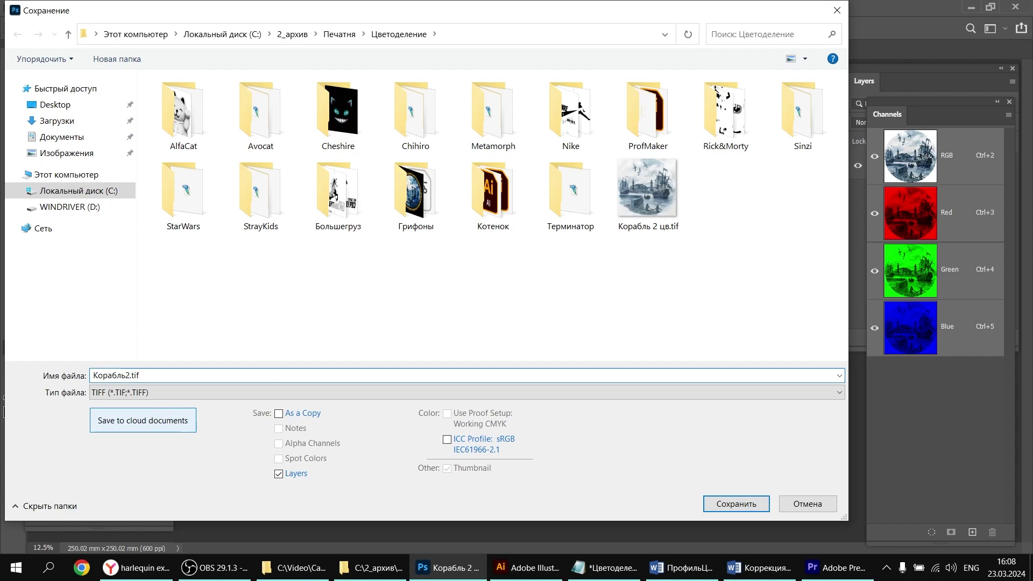
{"action": "key", "text": "Return"}
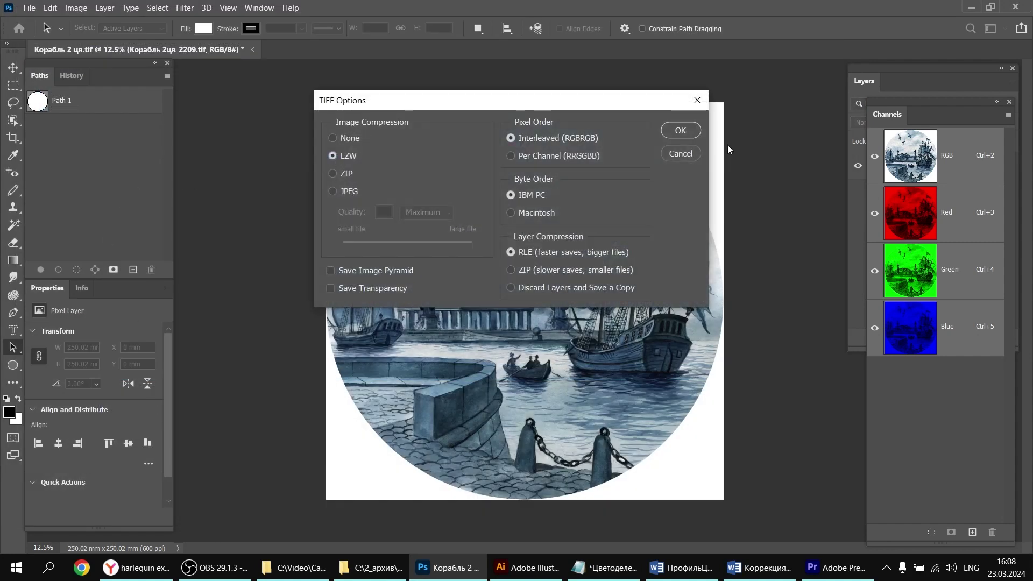
{"action": "left_click", "coordinate": [679, 133]}
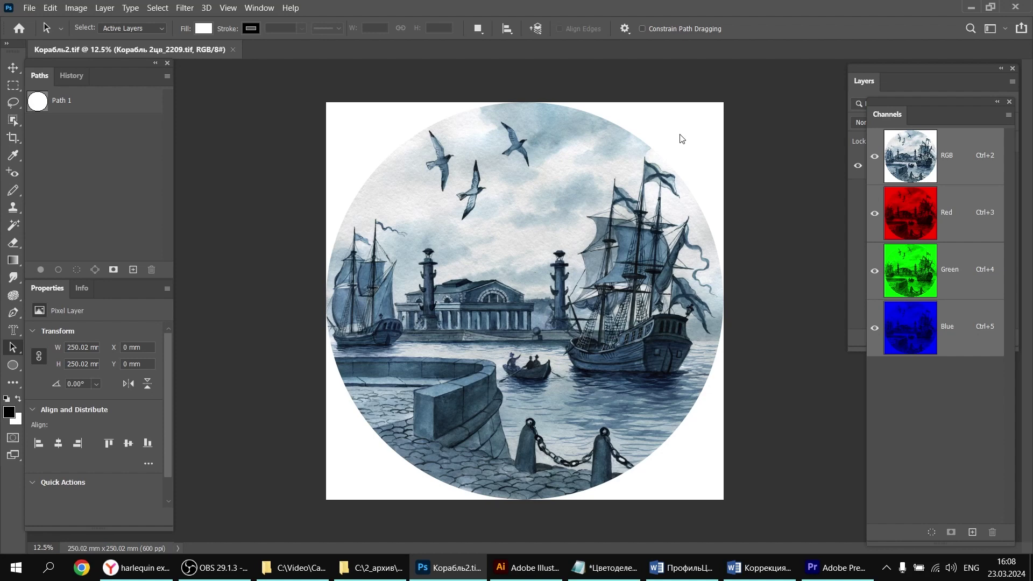
Step: Duplicate the Корабль2.tif image under the suggested name
{"action": "left_click", "coordinate": [77, 9]}
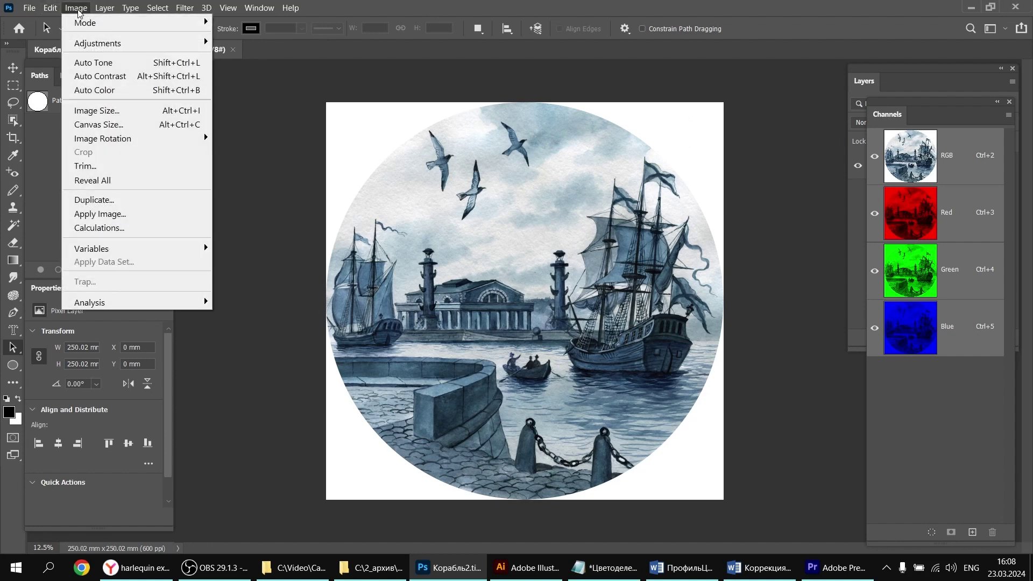
{"action": "mouse_move", "coordinate": [77, 22]}
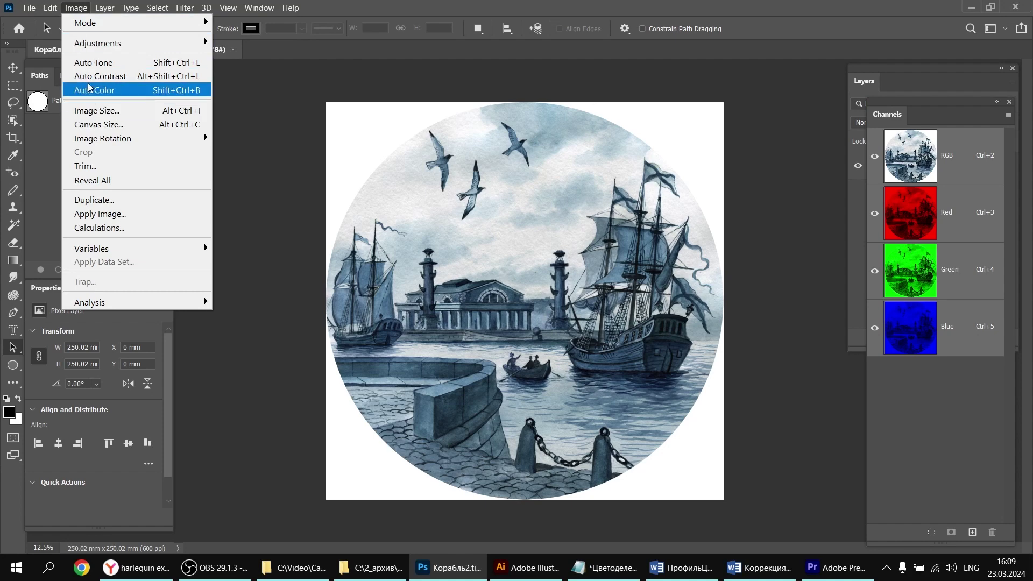
{"action": "left_click", "coordinate": [97, 200]}
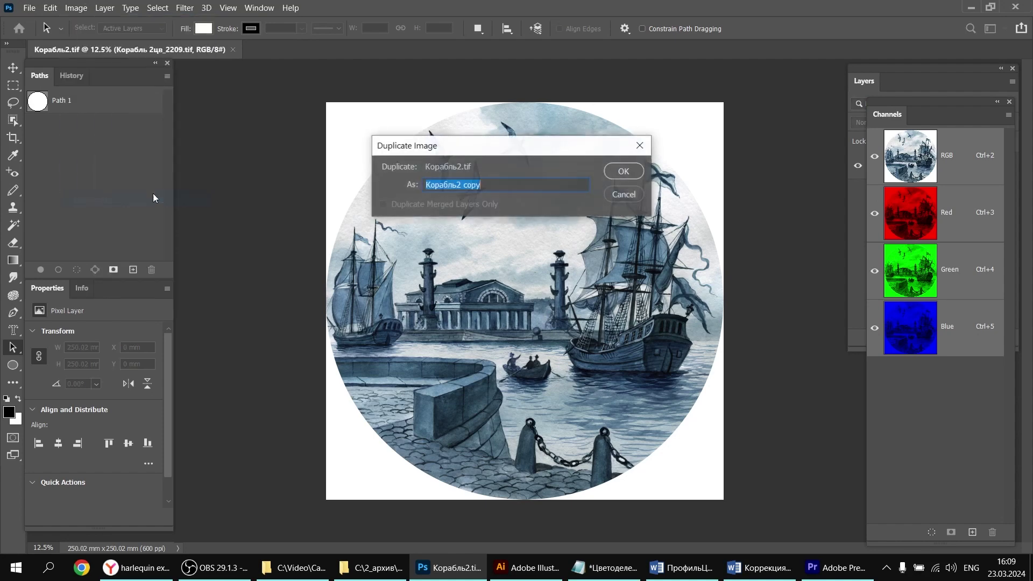
{"action": "left_click", "coordinate": [624, 169]}
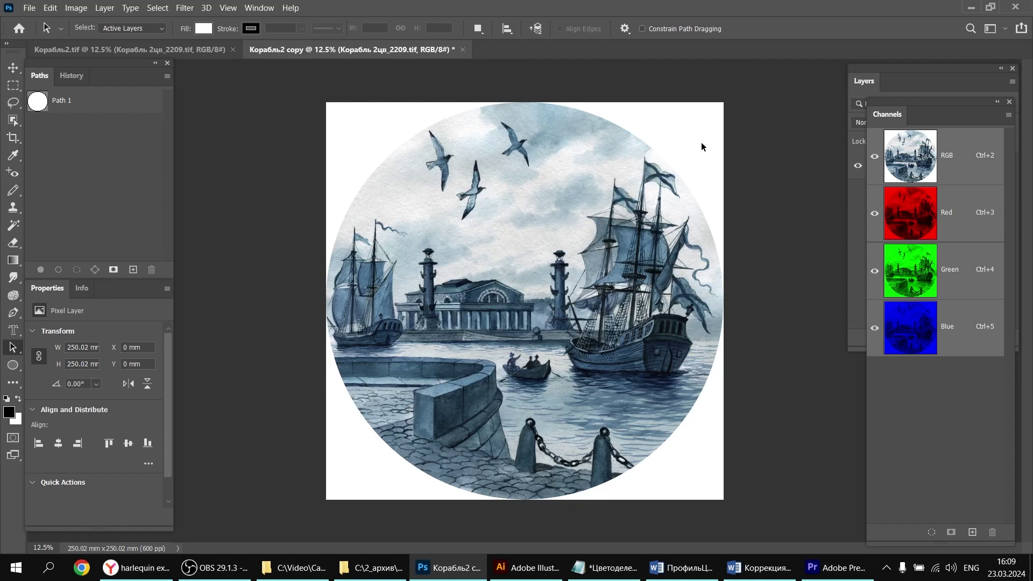
Step: For Корабль2.tif, apply the Metamorph-CMYK custom working space with GCR separation and Maximum black generation
{"action": "left_click", "coordinate": [151, 48]}
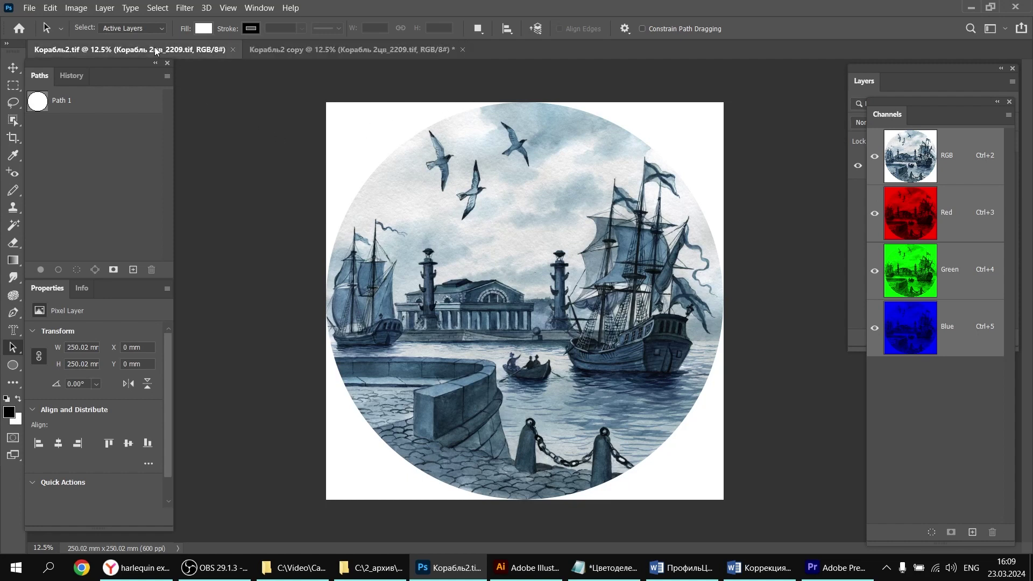
{"action": "left_click", "coordinate": [50, 8]}
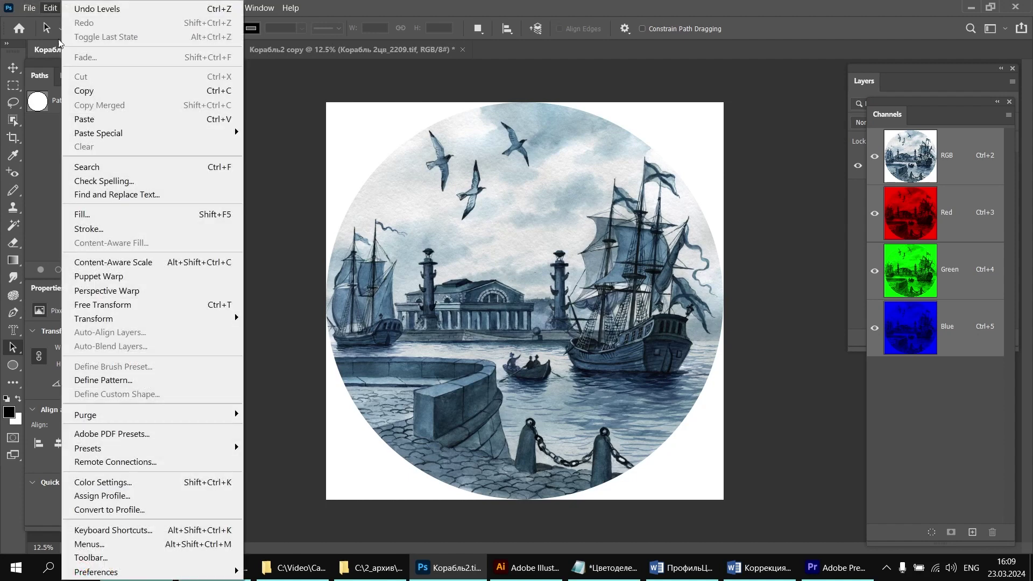
{"action": "left_click", "coordinate": [111, 483]}
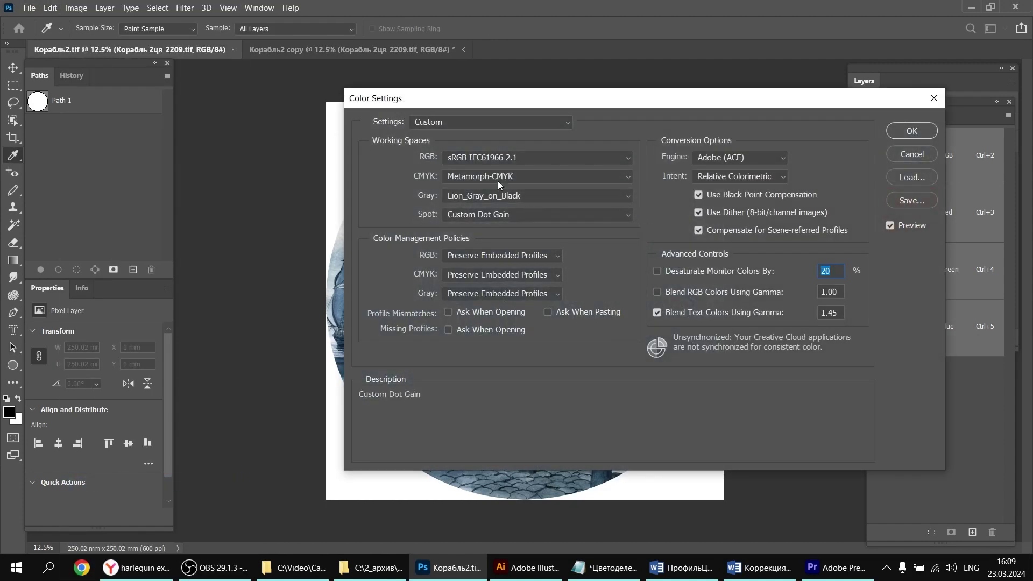
{"action": "left_click", "coordinate": [573, 176]}
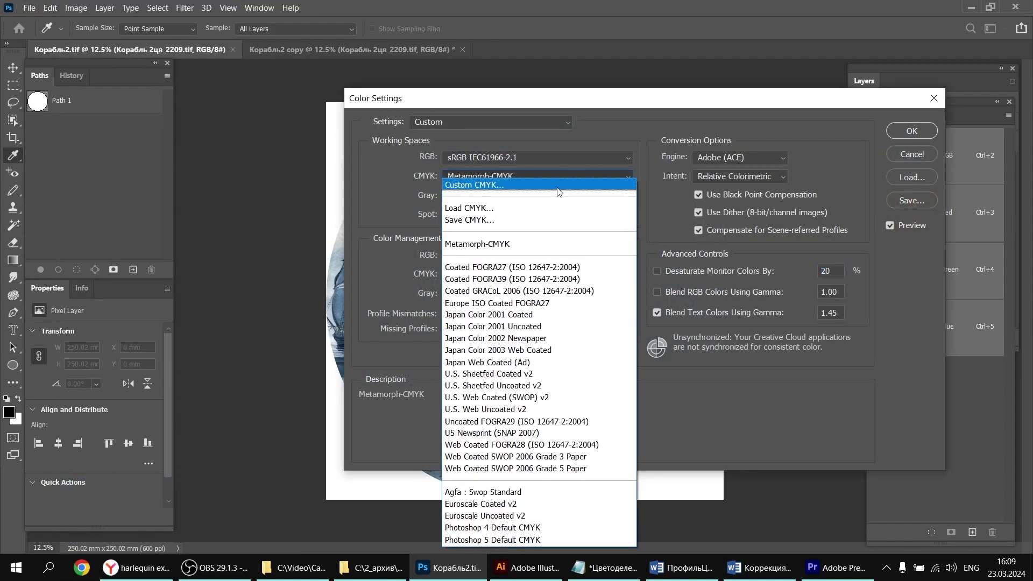
{"action": "left_click", "coordinate": [558, 189]}
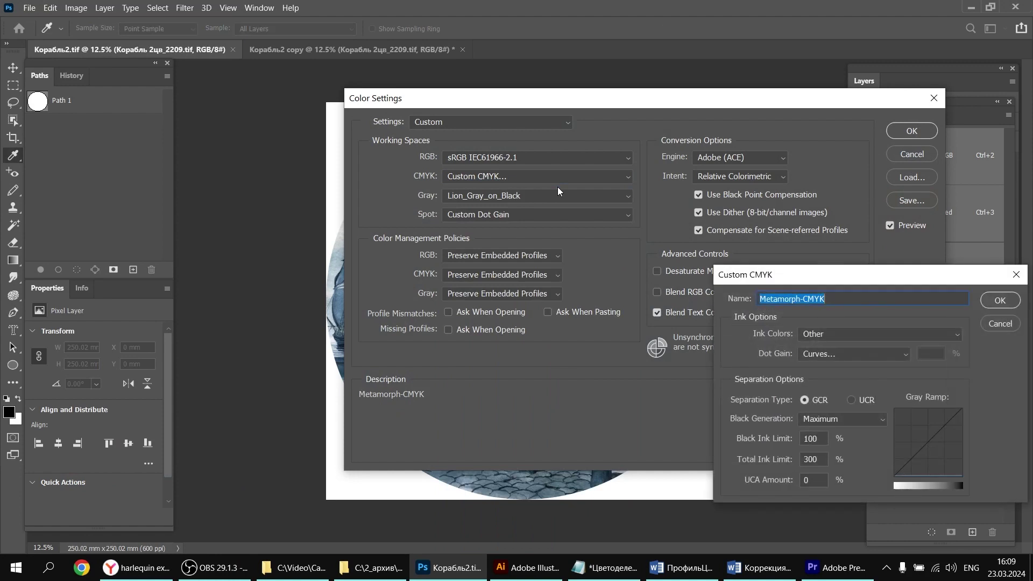
{"action": "left_click", "coordinate": [875, 421]}
{"action": "left_click", "coordinate": [875, 421]}
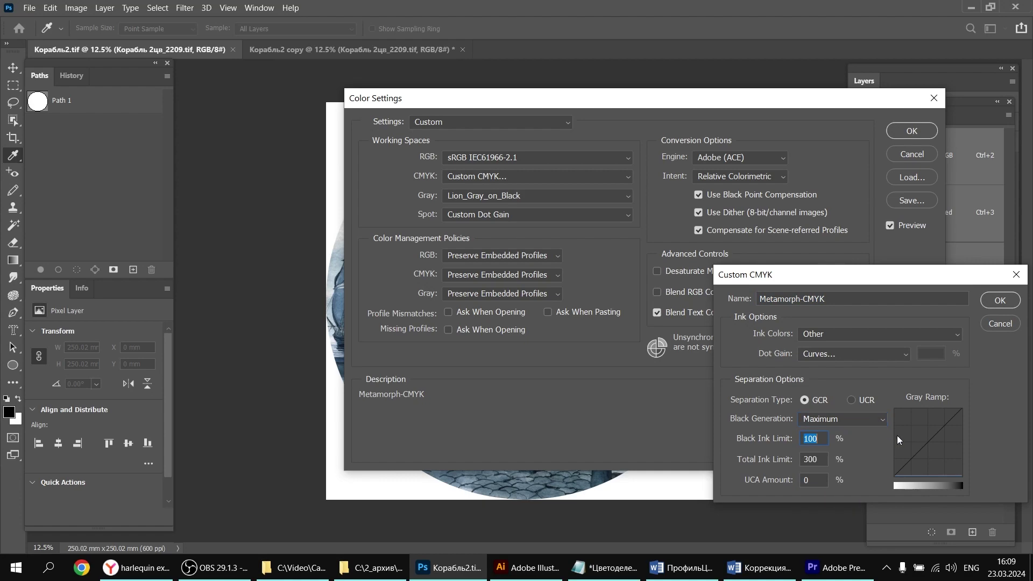
{"action": "left_click", "coordinate": [1000, 300]}
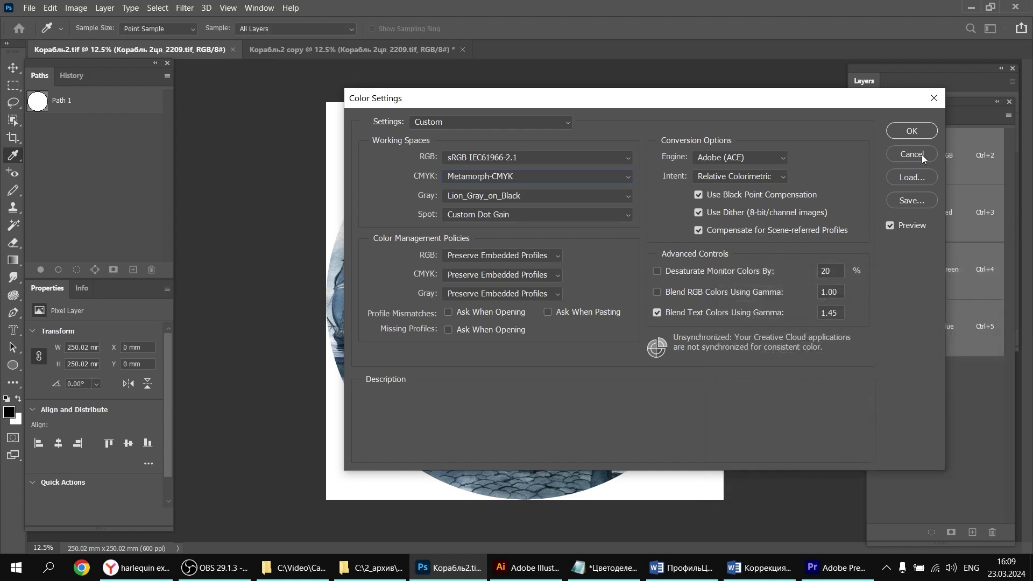
{"action": "left_click", "coordinate": [912, 131]}
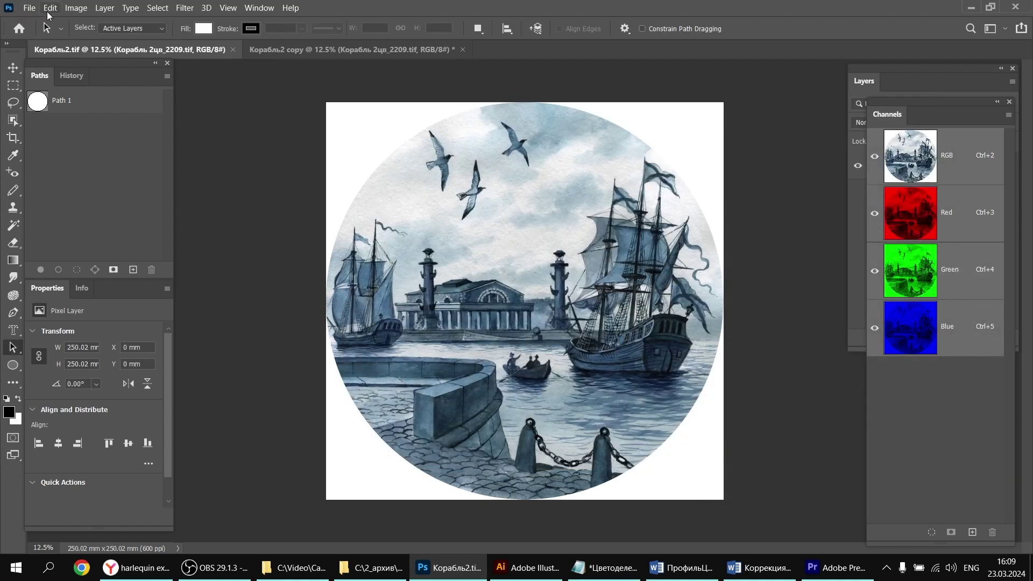
Step: Convert the Корабль2.tif image from RGB to CMYK Color mode
{"action": "left_click", "coordinate": [76, 8]}
{"action": "mouse_move", "coordinate": [94, 27]}
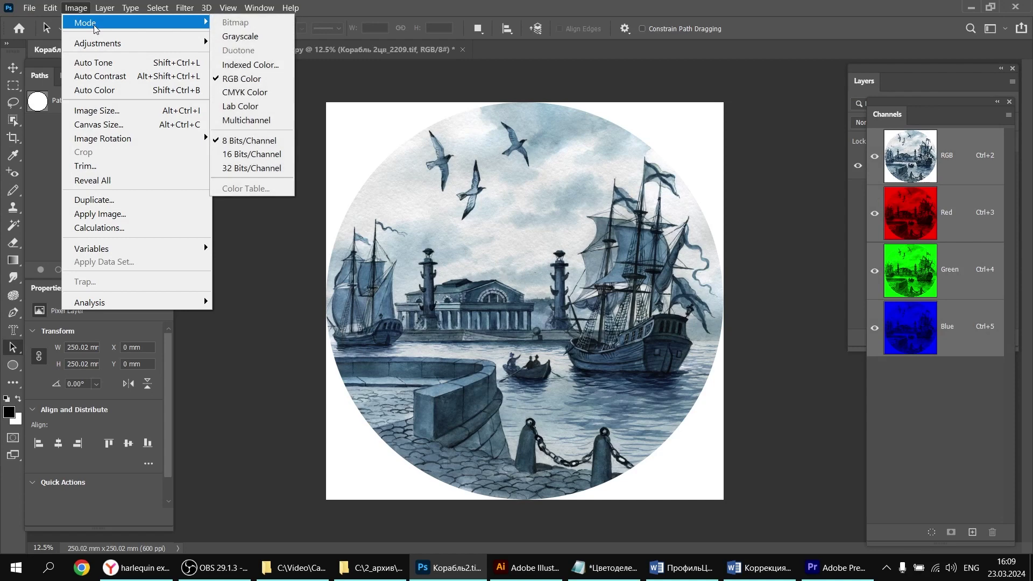
{"action": "left_click", "coordinate": [243, 93]}
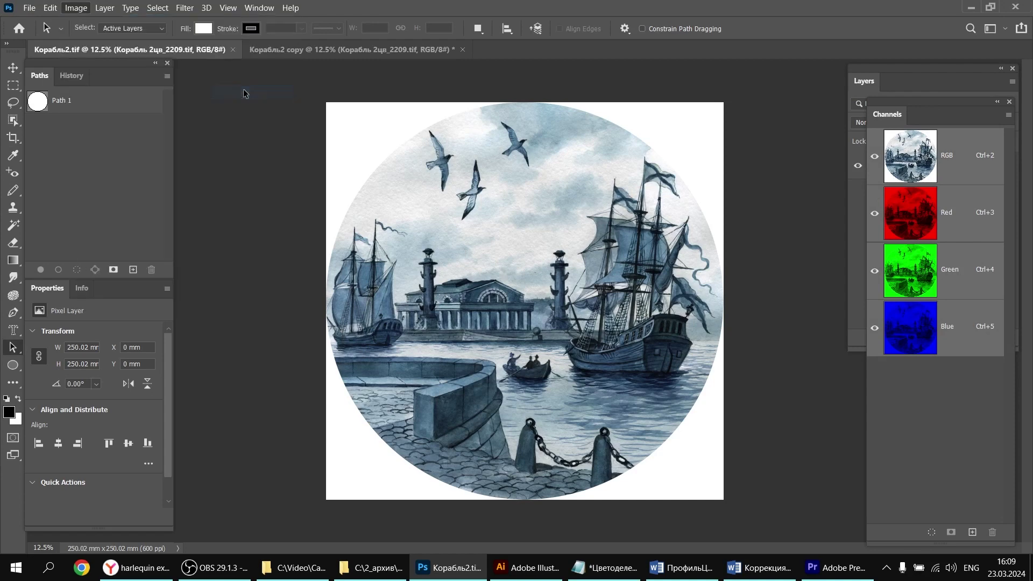
Step: With Корабль2 copy active, set the custom CMYK working space's black generation to Heavy and apply the color settings
{"action": "left_click", "coordinate": [323, 49]}
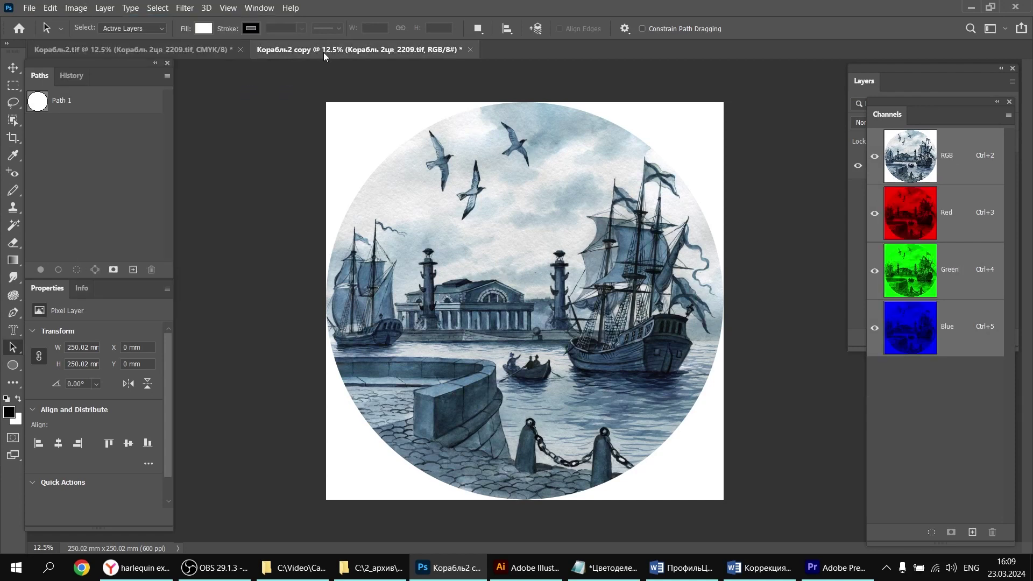
{"action": "left_click", "coordinate": [50, 9]}
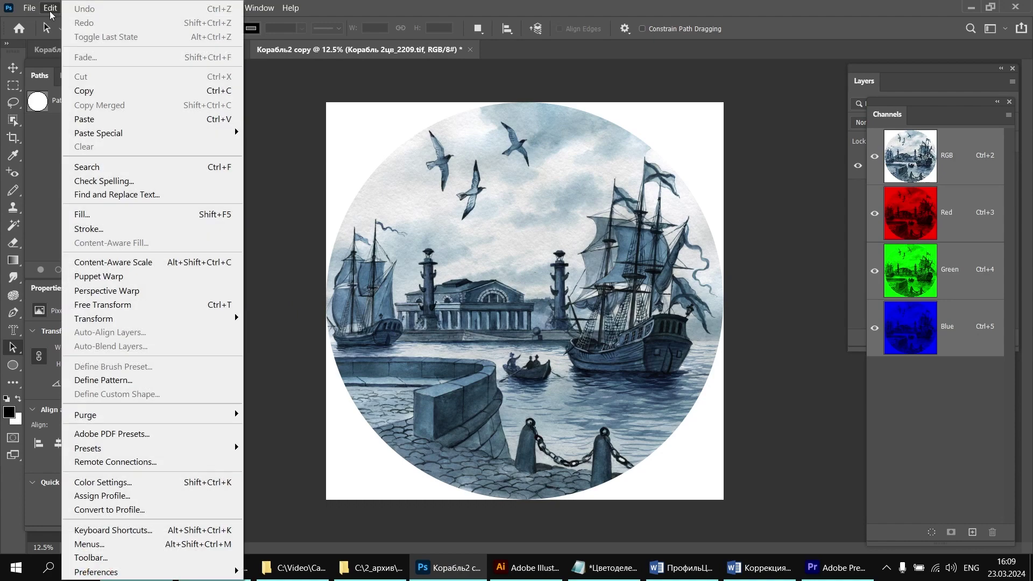
{"action": "left_click", "coordinate": [110, 482]}
{"action": "left_click", "coordinate": [538, 176]}
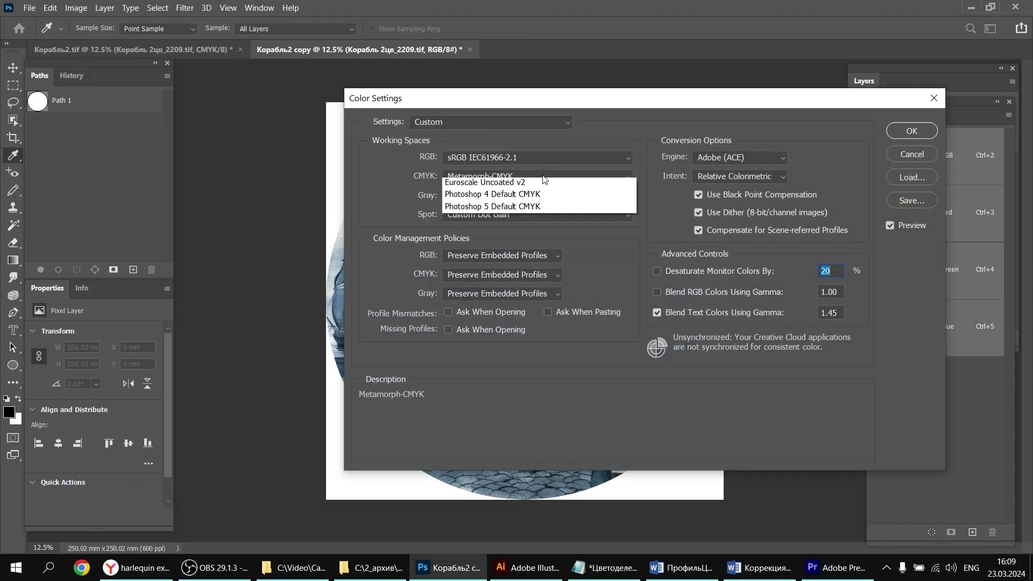
{"action": "left_click", "coordinate": [538, 185]}
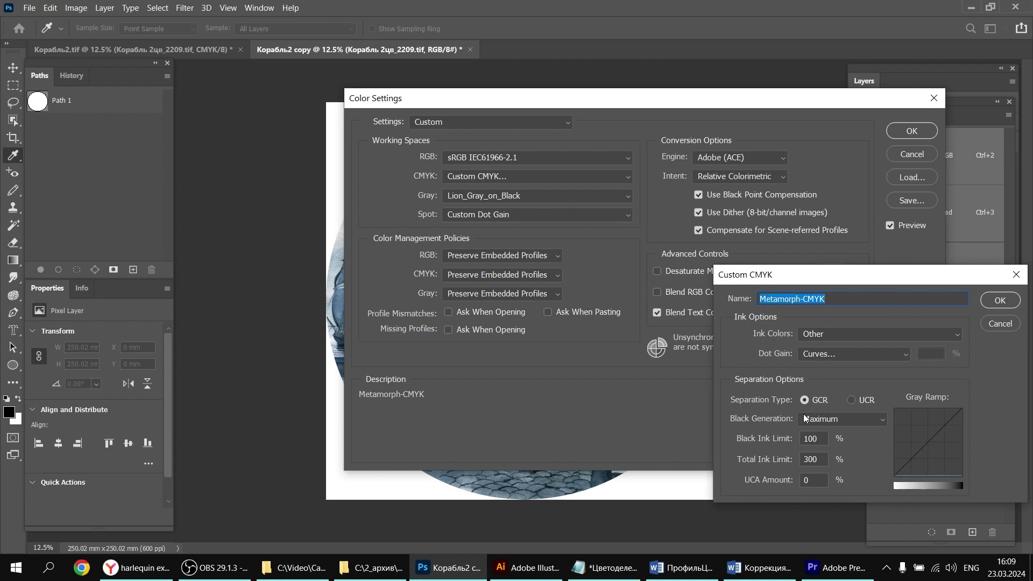
{"action": "left_click", "coordinate": [844, 418]}
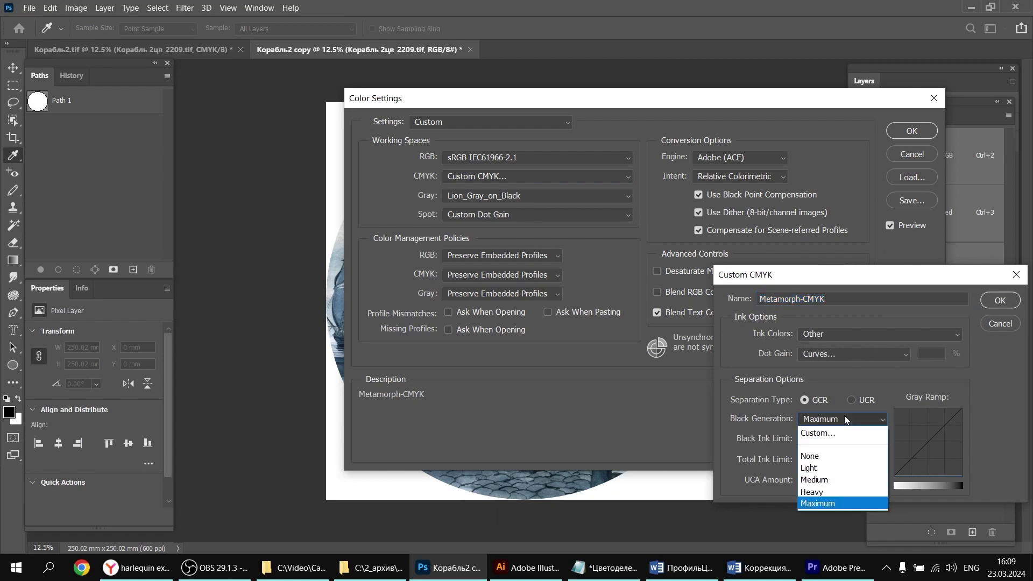
{"action": "left_click", "coordinate": [837, 492]}
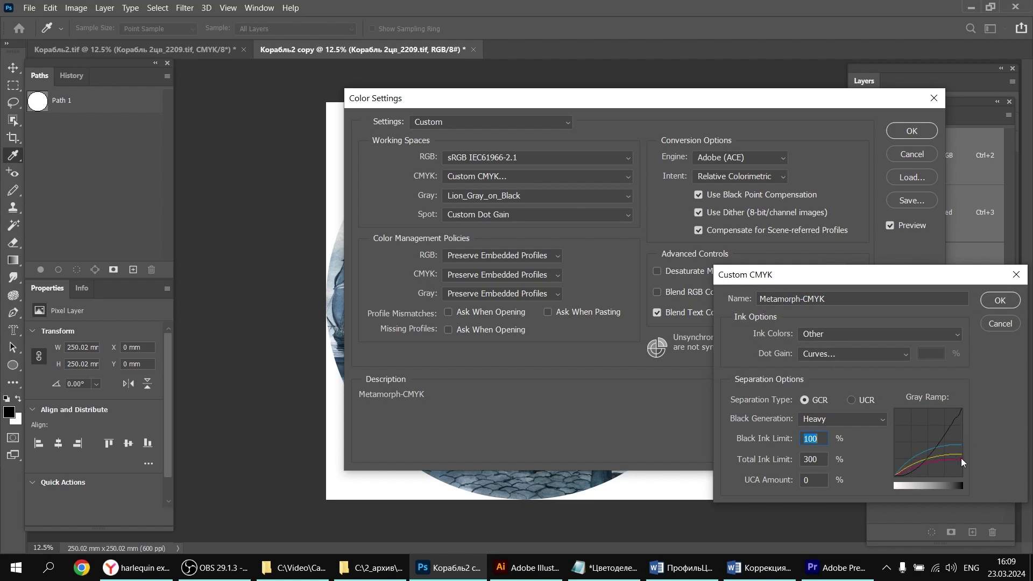
{"action": "left_click", "coordinate": [999, 300]}
{"action": "left_click", "coordinate": [913, 131]}
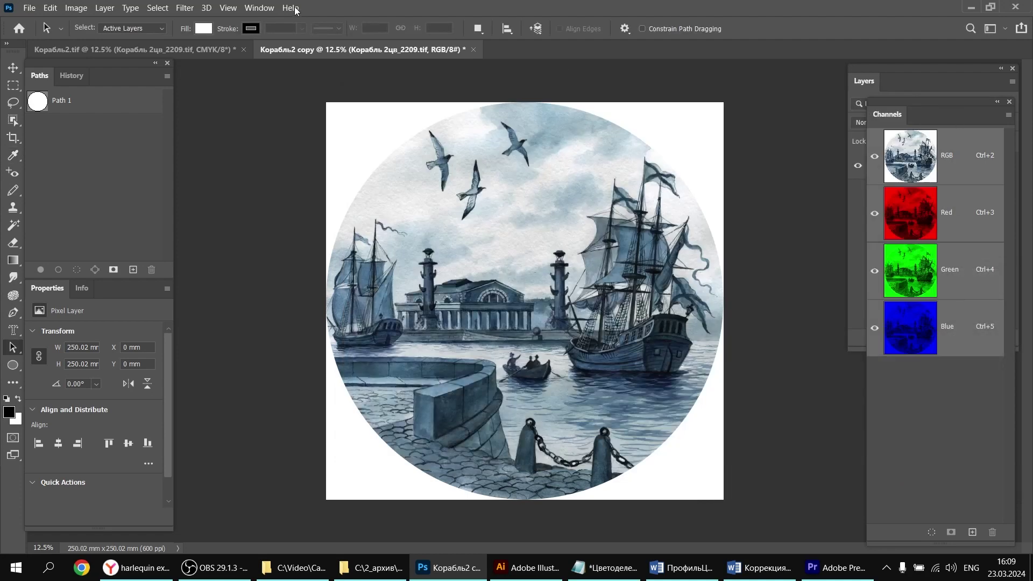
Step: Convert the Корабль2 copy image to CMYK Color mode
{"action": "left_click", "coordinate": [78, 8]}
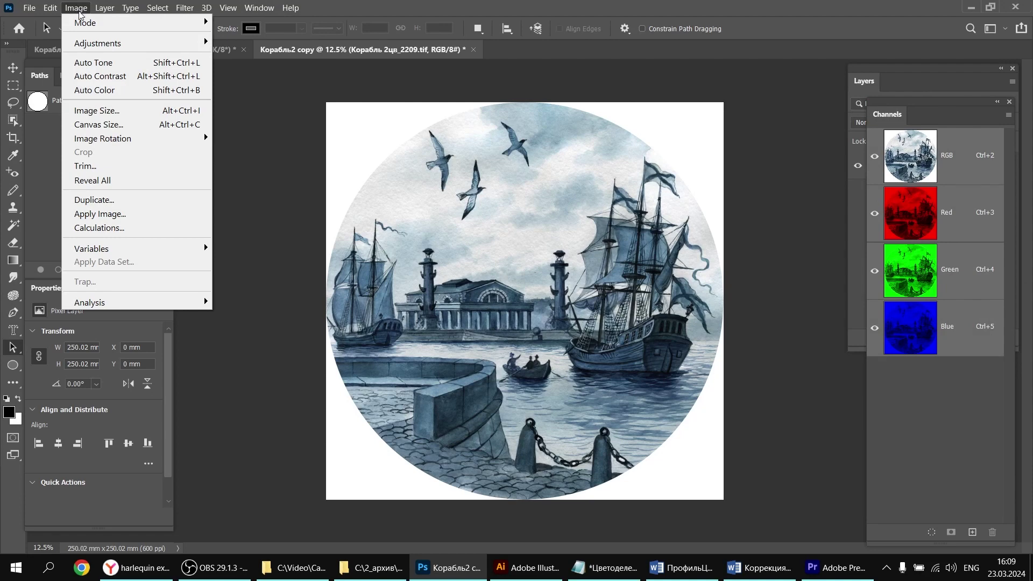
{"action": "mouse_move", "coordinate": [138, 28]}
{"action": "left_click", "coordinate": [253, 94]}
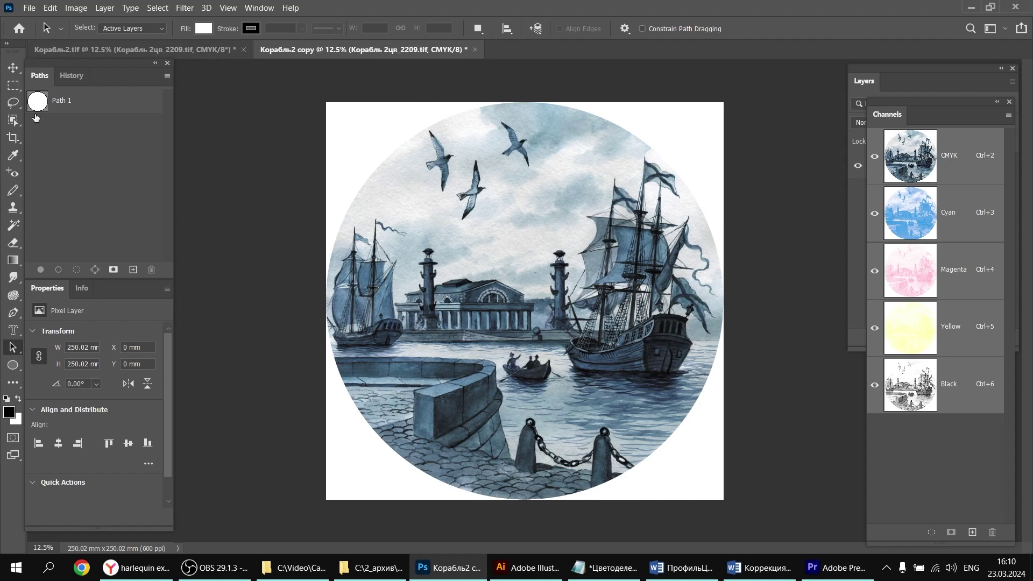
Step: Return Корабль2 copy to its Duplicate Image history state and duplicate it as Корабль2 copy 2
{"action": "left_click", "coordinate": [69, 78]}
{"action": "left_click", "coordinate": [73, 126]}
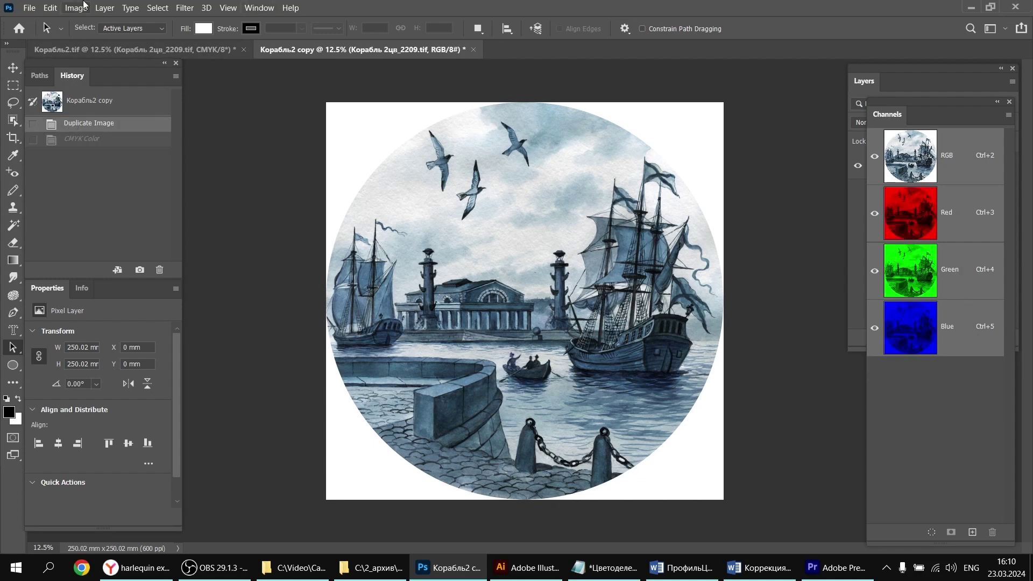
{"action": "left_click", "coordinate": [77, 8]}
{"action": "left_click", "coordinate": [123, 200]}
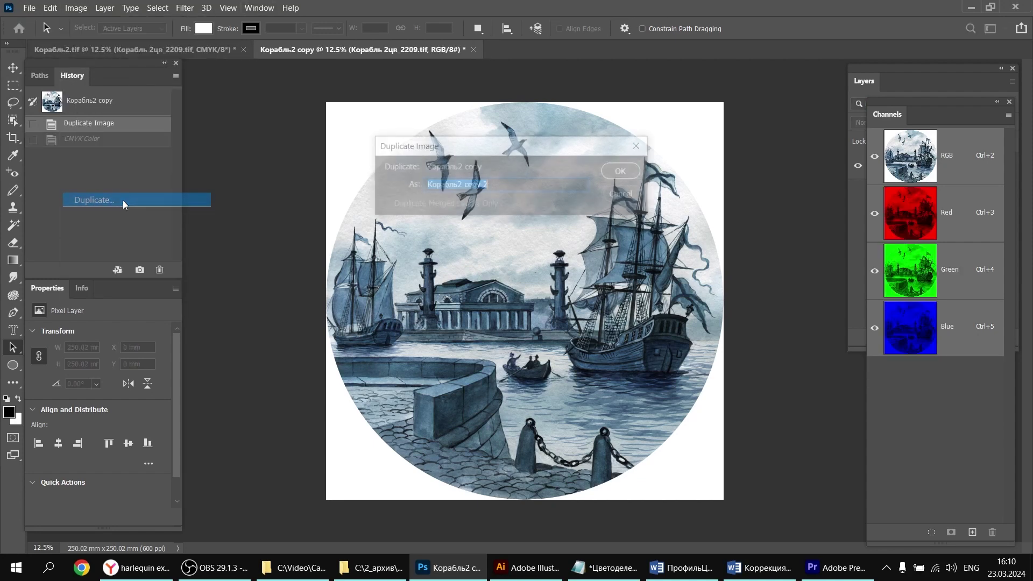
{"action": "left_click", "coordinate": [617, 170]}
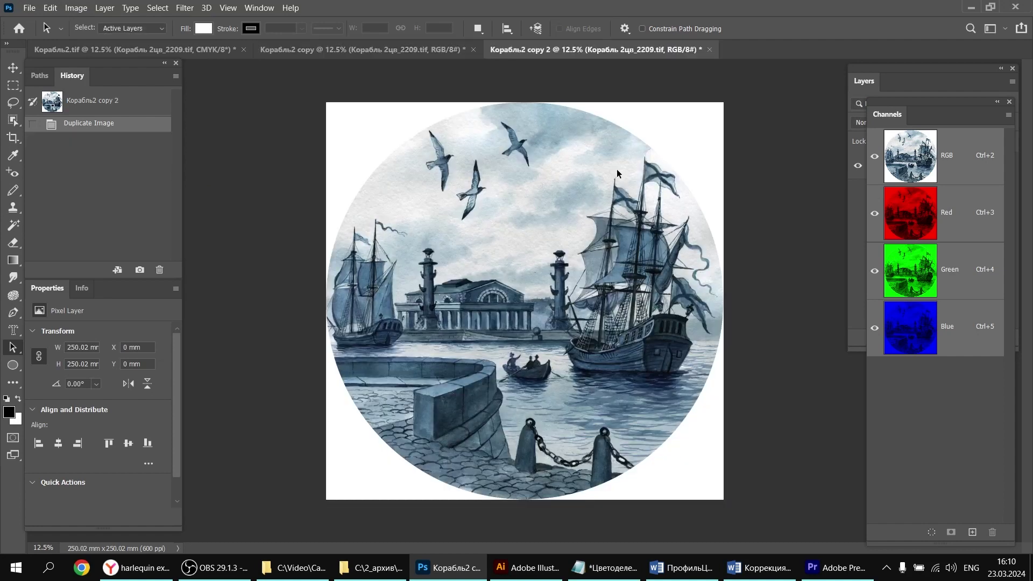
Step: Restore the CMYK Color history state in Корабль2 copy
{"action": "left_click", "coordinate": [373, 47]}
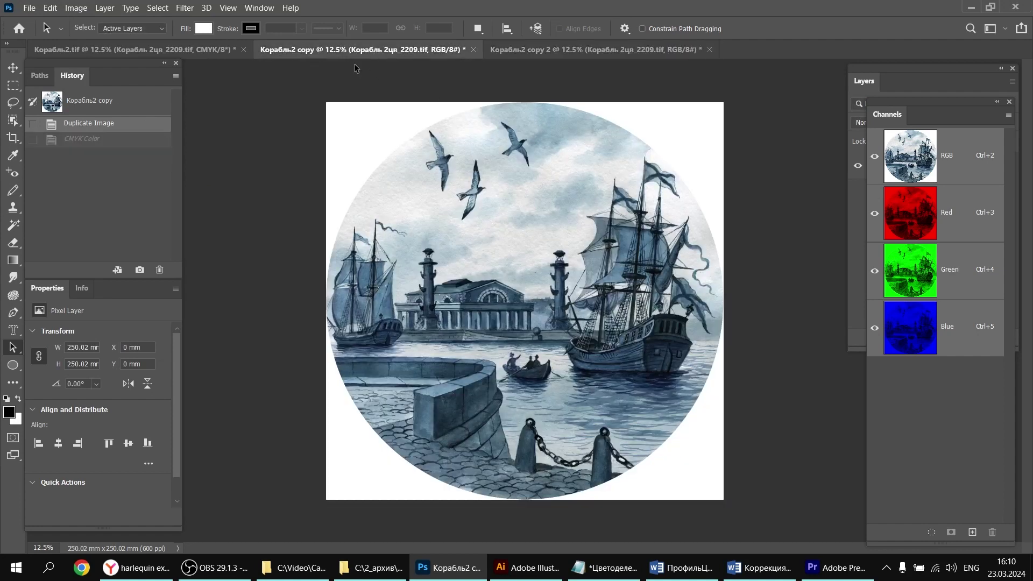
{"action": "left_click", "coordinate": [79, 140]}
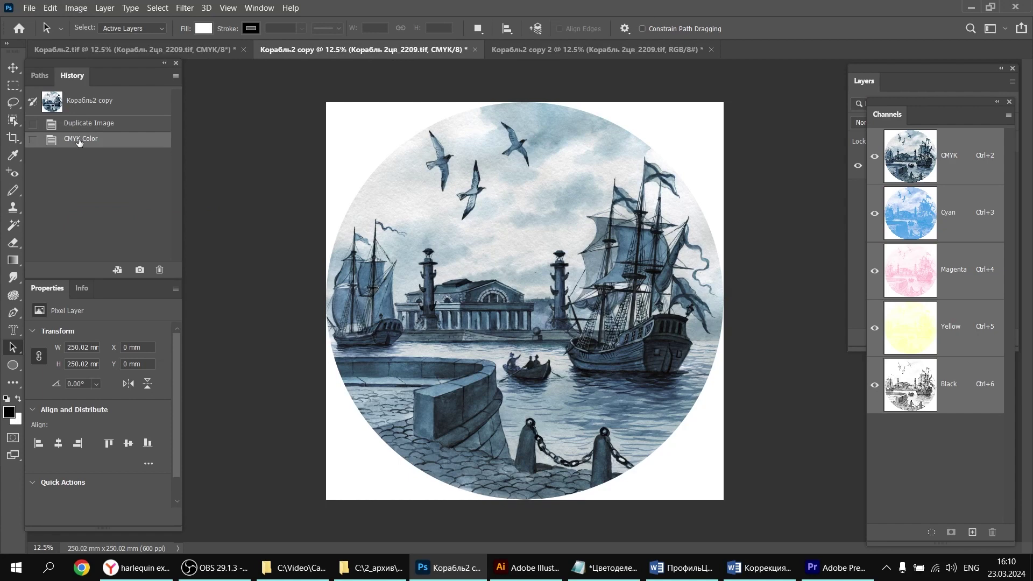
Step: With Корабль2 copy 2 active, set the custom CMYK working space's black generation to Medium and apply the color settings
{"action": "left_click", "coordinate": [585, 51]}
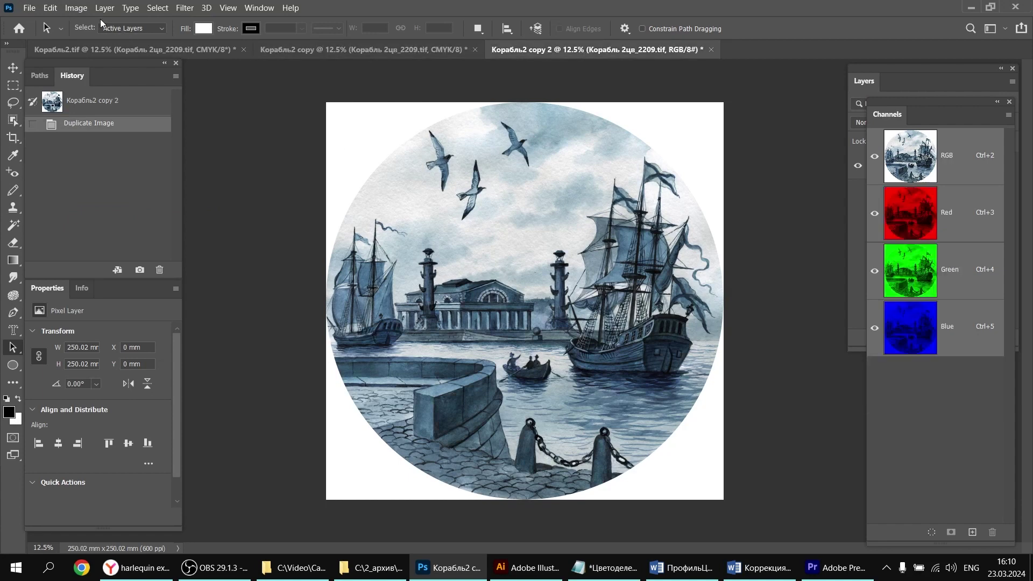
{"action": "left_click", "coordinate": [51, 12]}
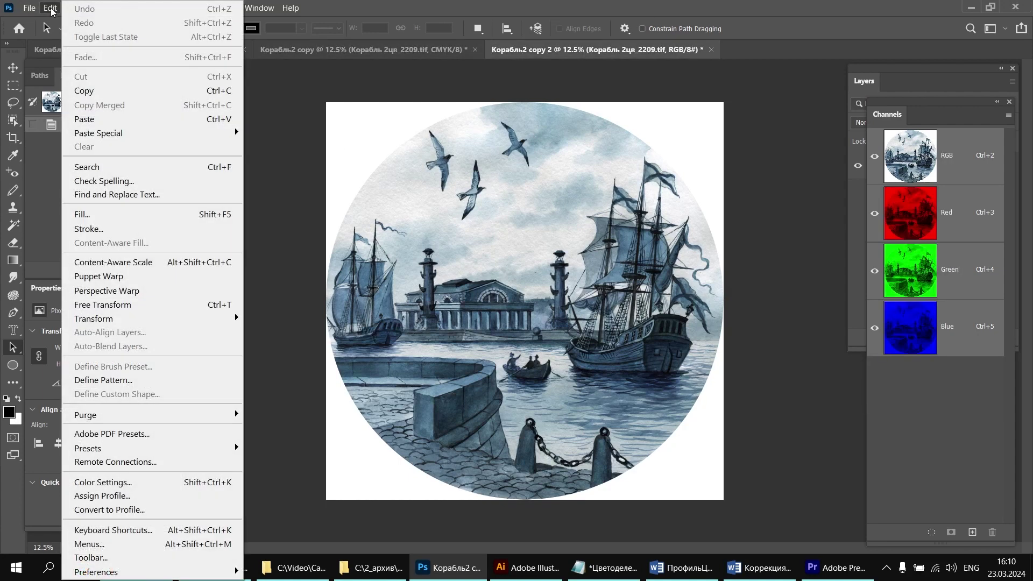
{"action": "left_click", "coordinate": [156, 482]}
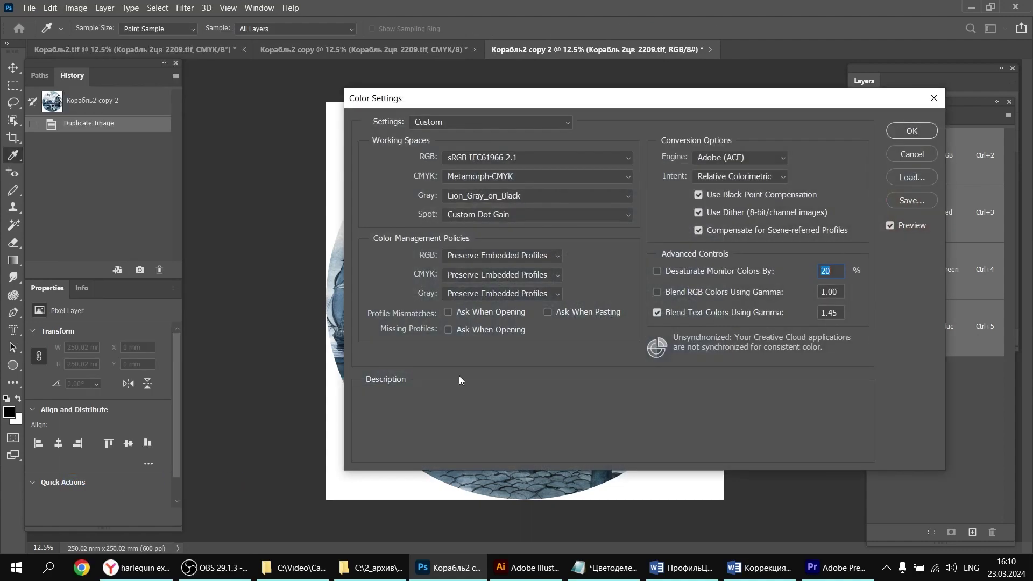
{"action": "left_click", "coordinate": [506, 177]}
{"action": "left_click", "coordinate": [487, 189]}
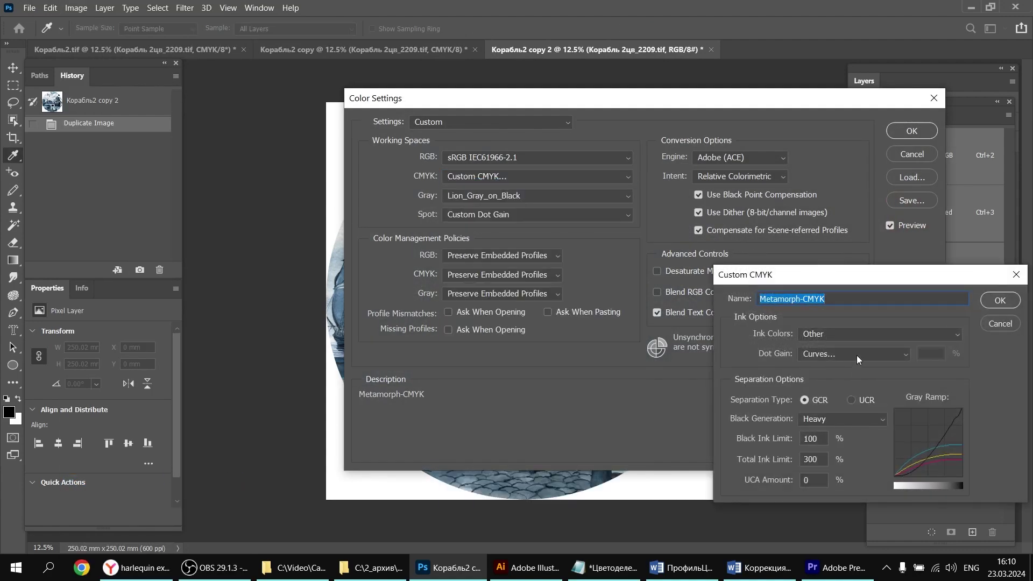
{"action": "left_click", "coordinate": [850, 419]}
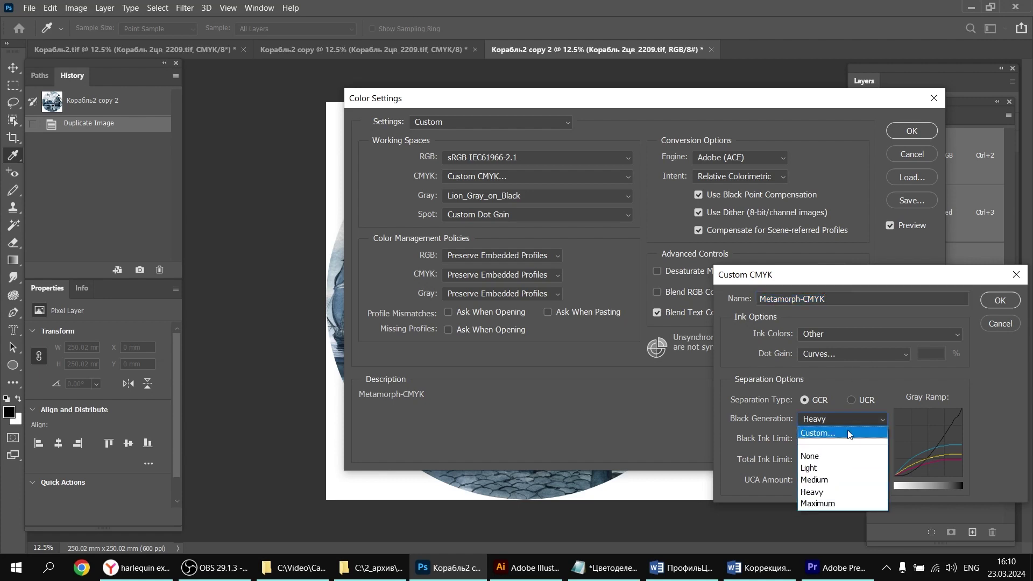
{"action": "left_click", "coordinate": [831, 480]}
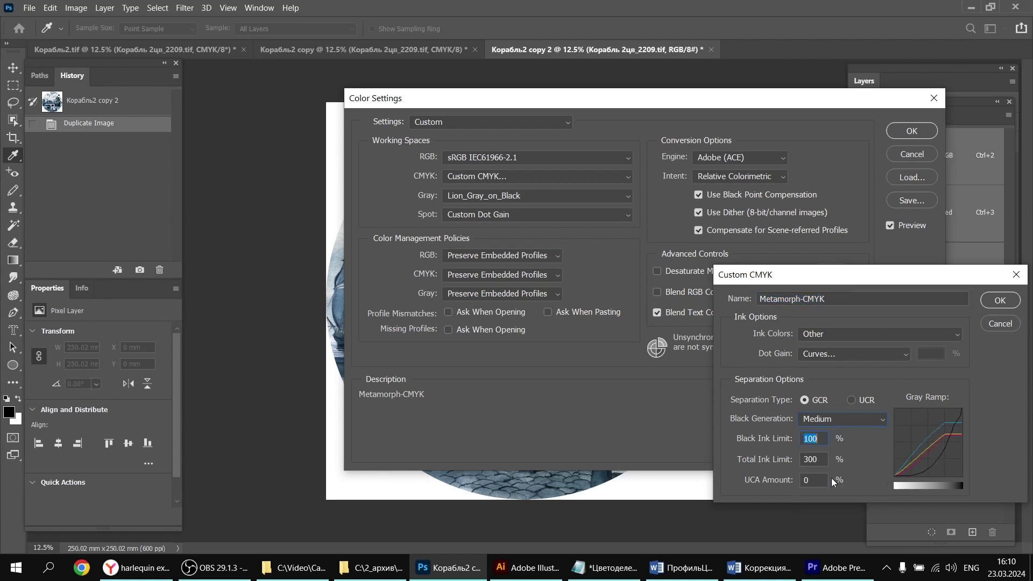
{"action": "left_click", "coordinate": [995, 301]}
{"action": "left_click", "coordinate": [910, 132]}
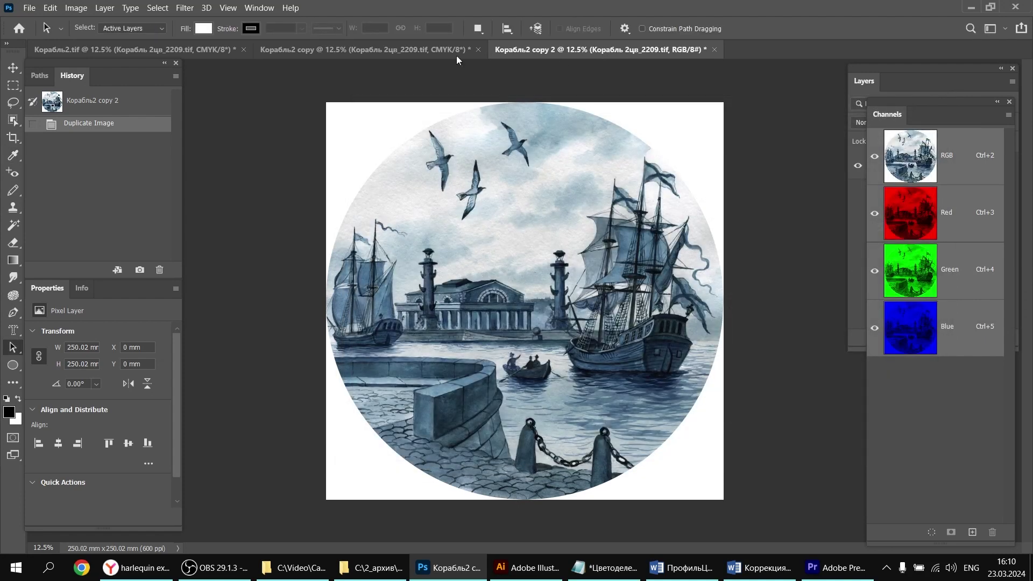
Step: Convert the Корабль2 copy 2 image to CMYK Color mode
{"action": "left_click", "coordinate": [76, 8]}
{"action": "mouse_move", "coordinate": [85, 22]}
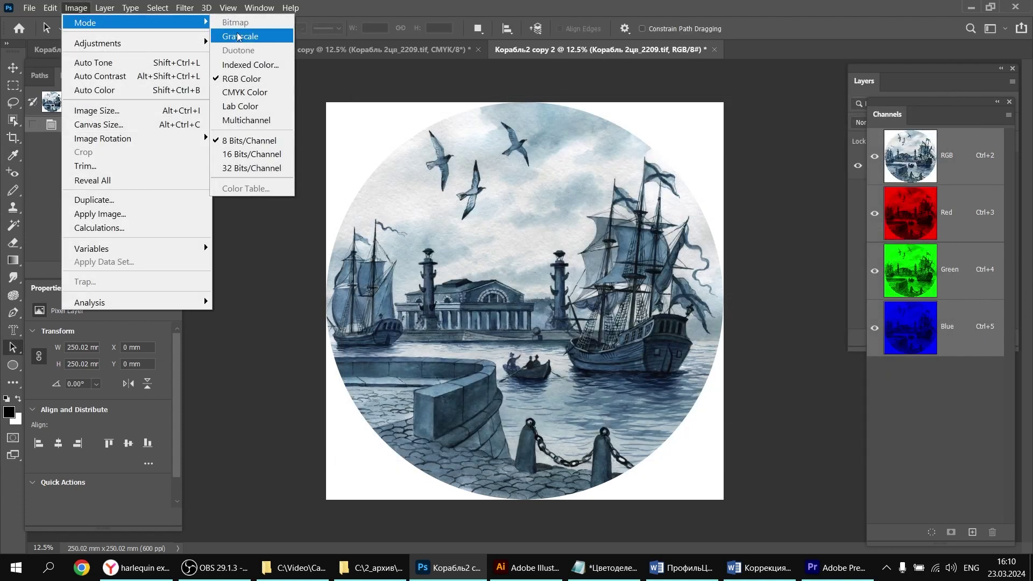
{"action": "left_click", "coordinate": [243, 90]}
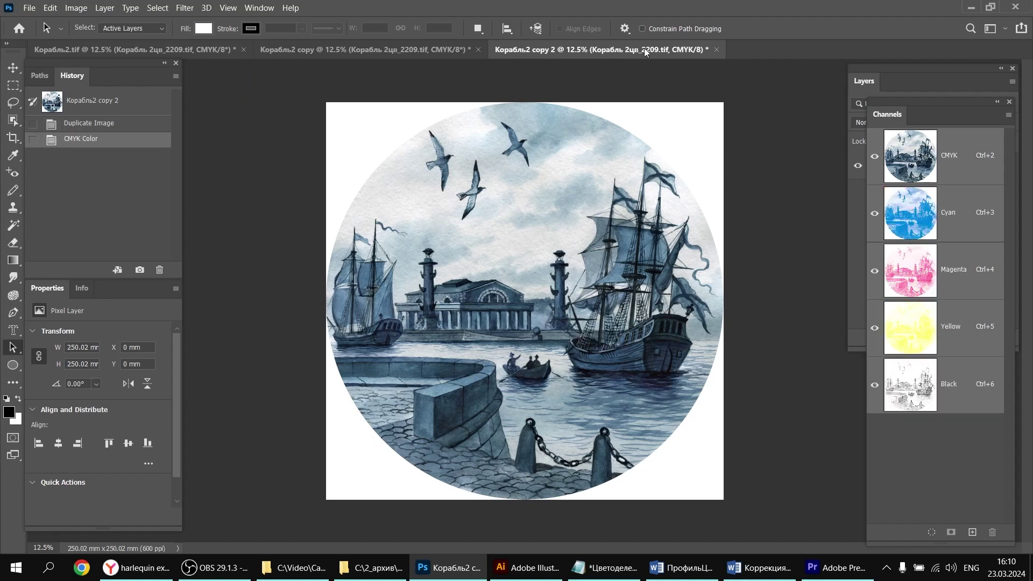
Step: Compare the CMYK channel separations of Корабль2.tif and Корабль2 copy
{"action": "left_click", "coordinate": [152, 48]}
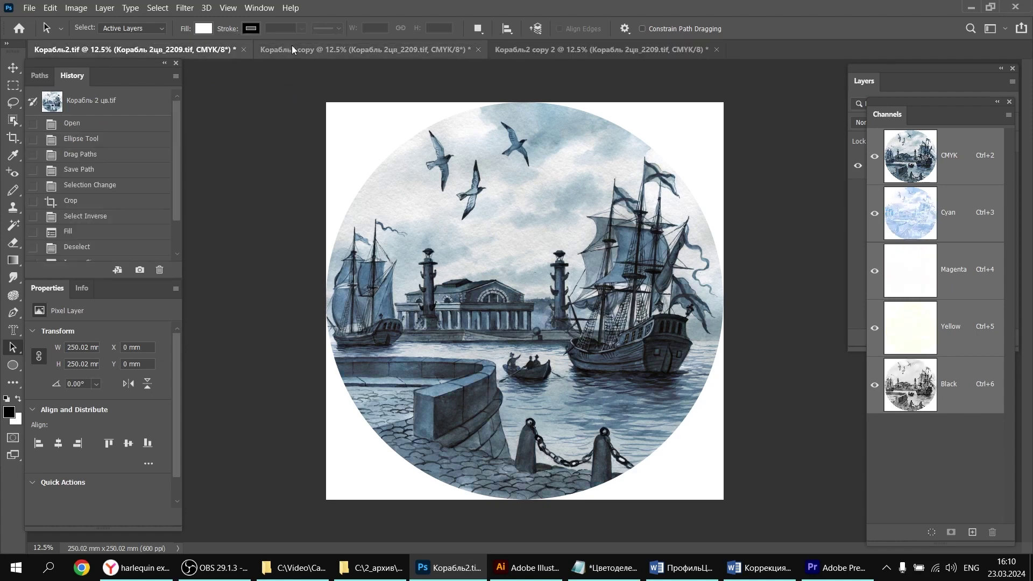
{"action": "left_click", "coordinate": [327, 49]}
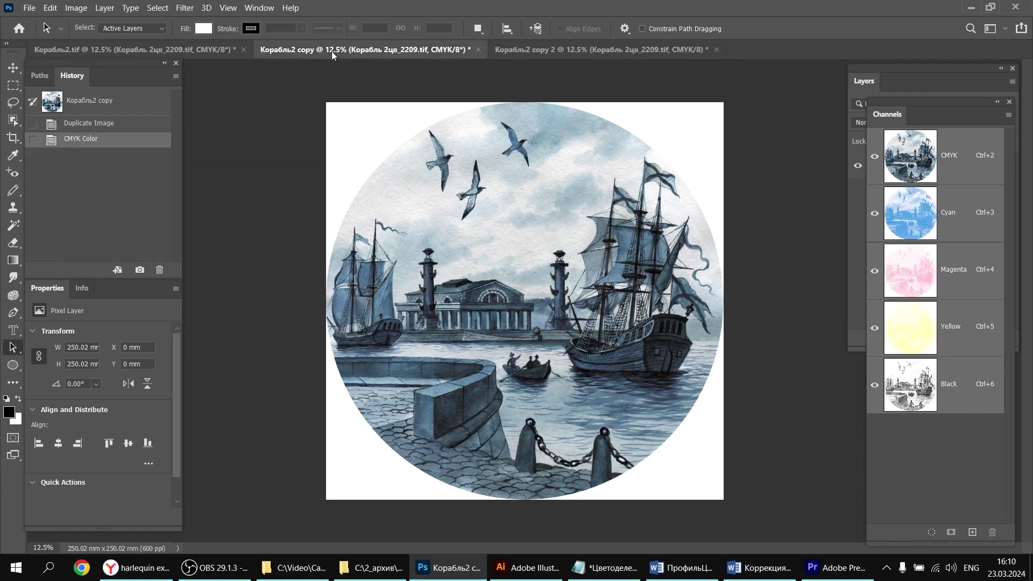
Step: Compare the CMYK channel separations across Корабль2.tif, Корабль2 copy and Корабль2 copy 2
{"action": "left_click", "coordinate": [574, 54]}
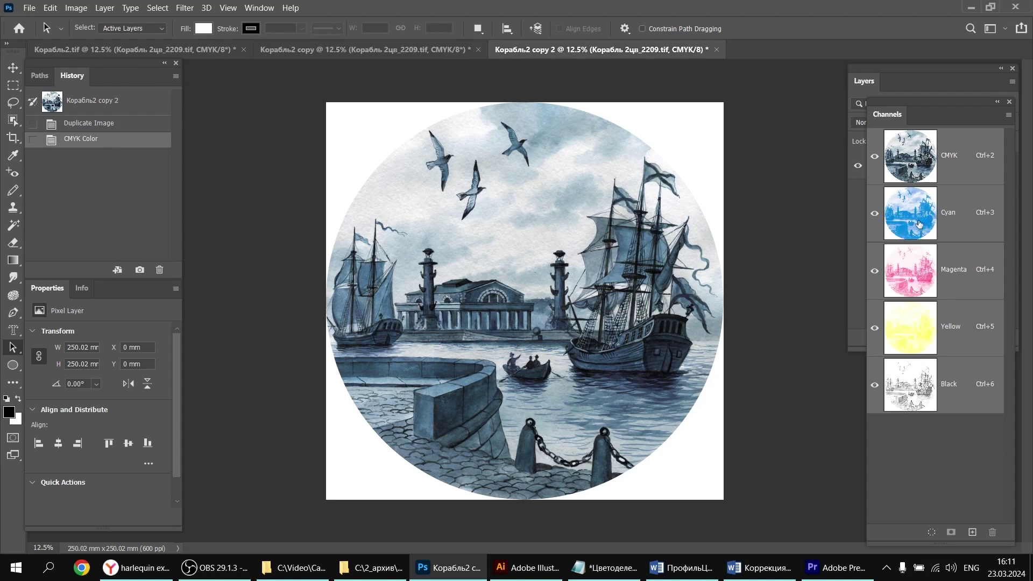
{"action": "left_click", "coordinate": [137, 49]}
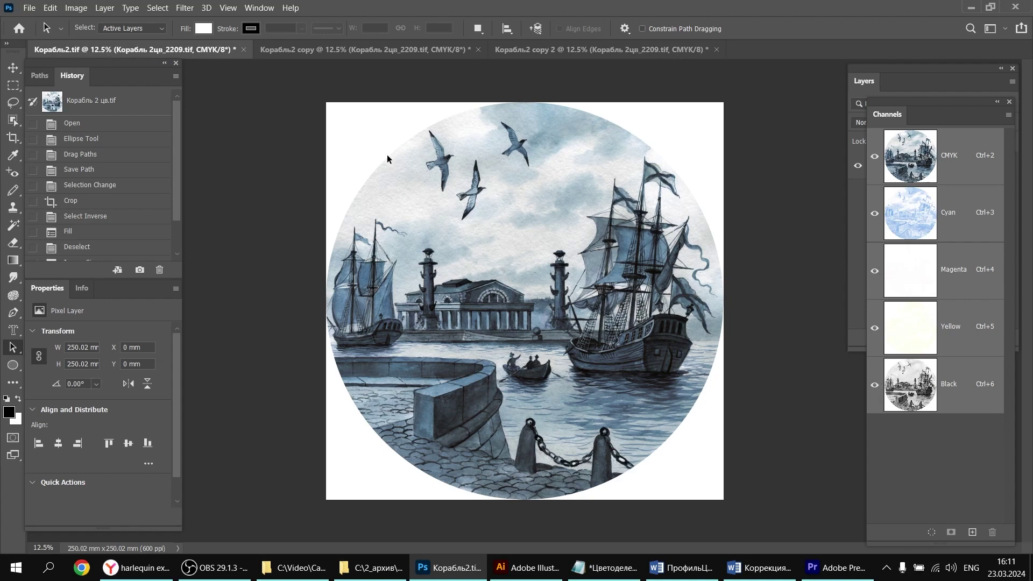
{"action": "left_click", "coordinate": [325, 50]}
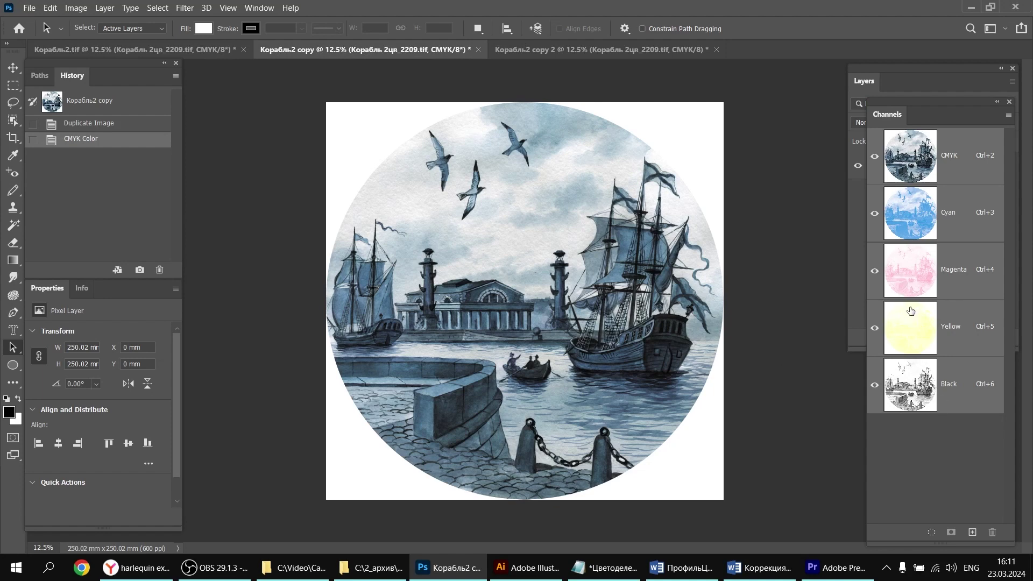
{"action": "left_click", "coordinate": [585, 49]}
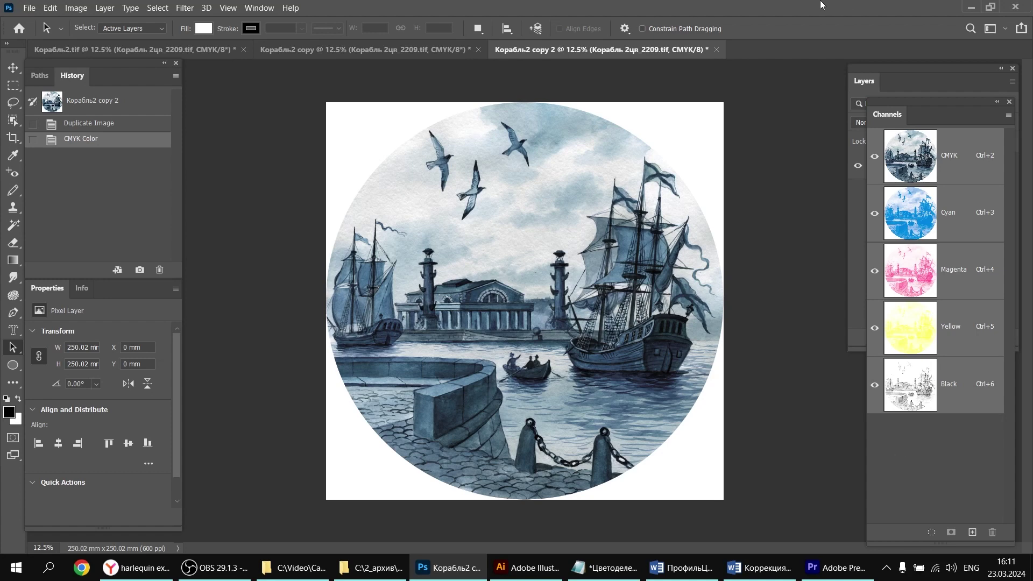
{"action": "left_click", "coordinate": [172, 50]}
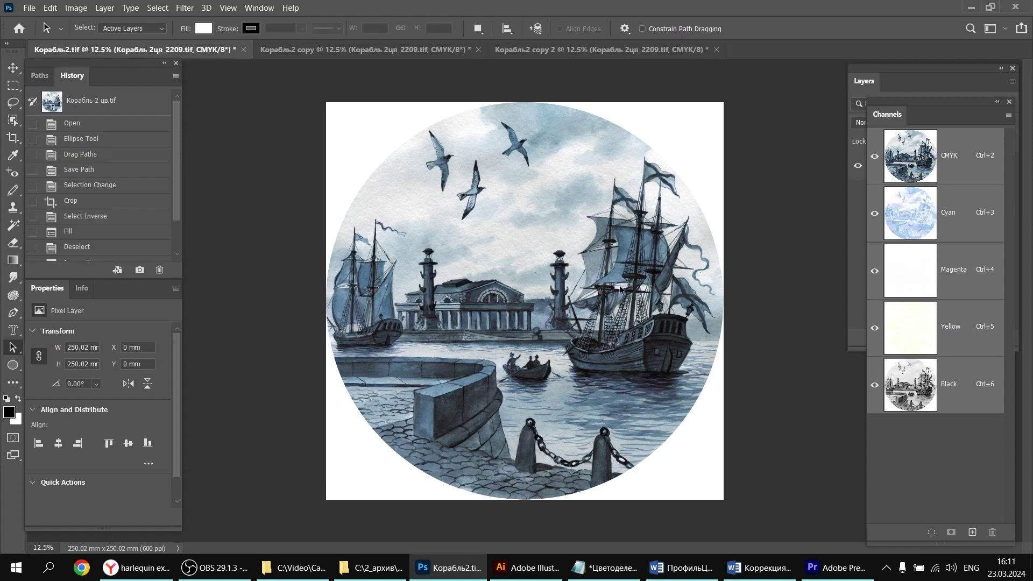
Step: Inspect the Black and Cyan channels of Корабль2.tif individually
{"action": "left_click", "coordinate": [914, 385]}
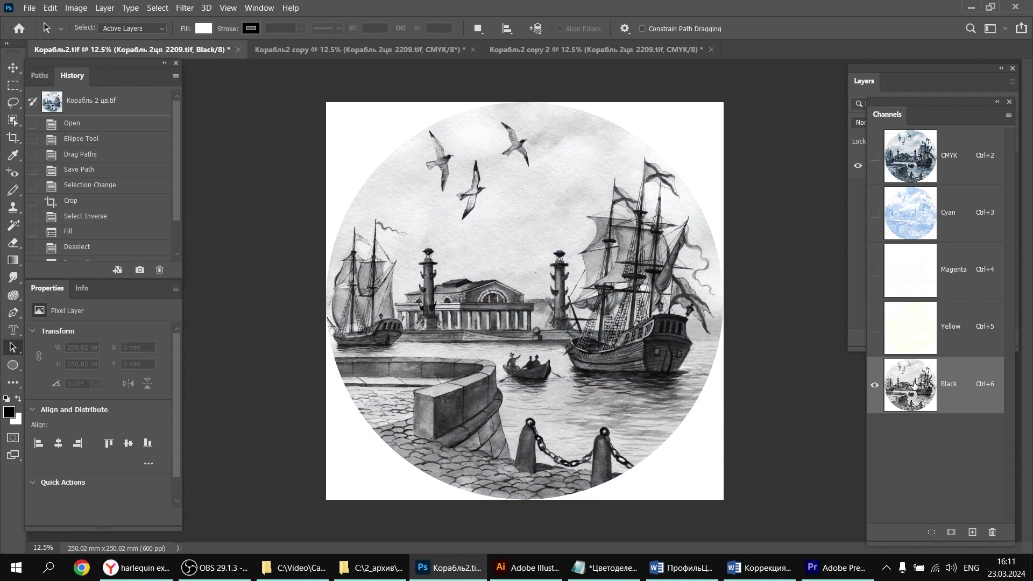
{"action": "left_click", "coordinate": [905, 210]}
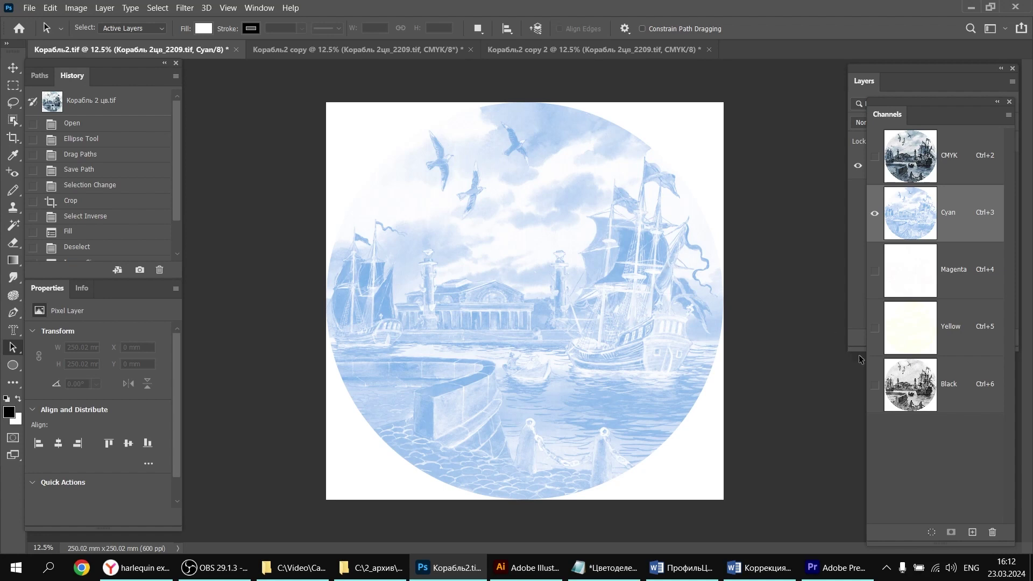
{"action": "left_click", "coordinate": [909, 391]}
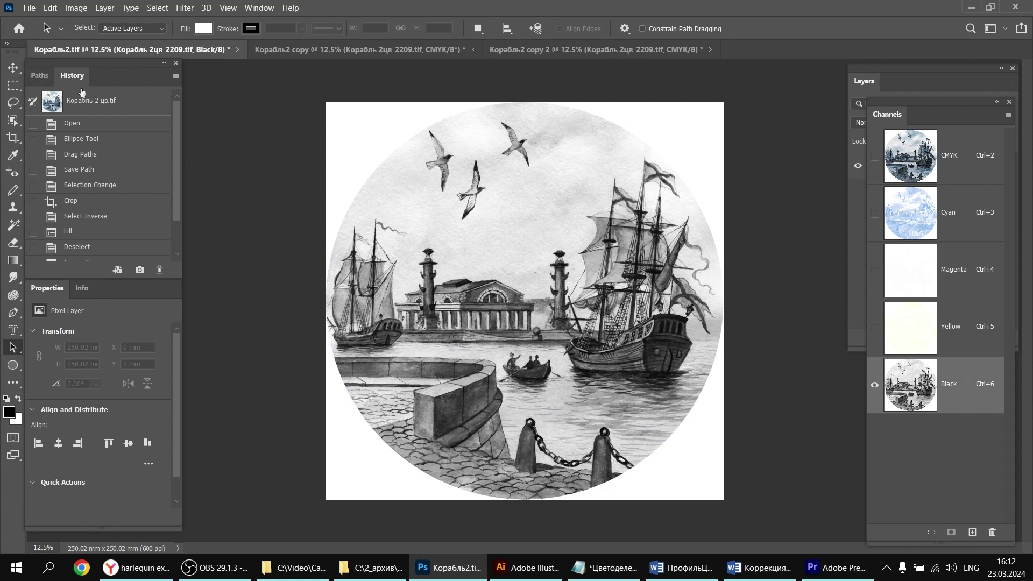
Step: With the whole canvas of Корабль2.tif selected, try shifting only the Black channel horizontally to X 2.2 mm
{"action": "left_click", "coordinate": [13, 67]}
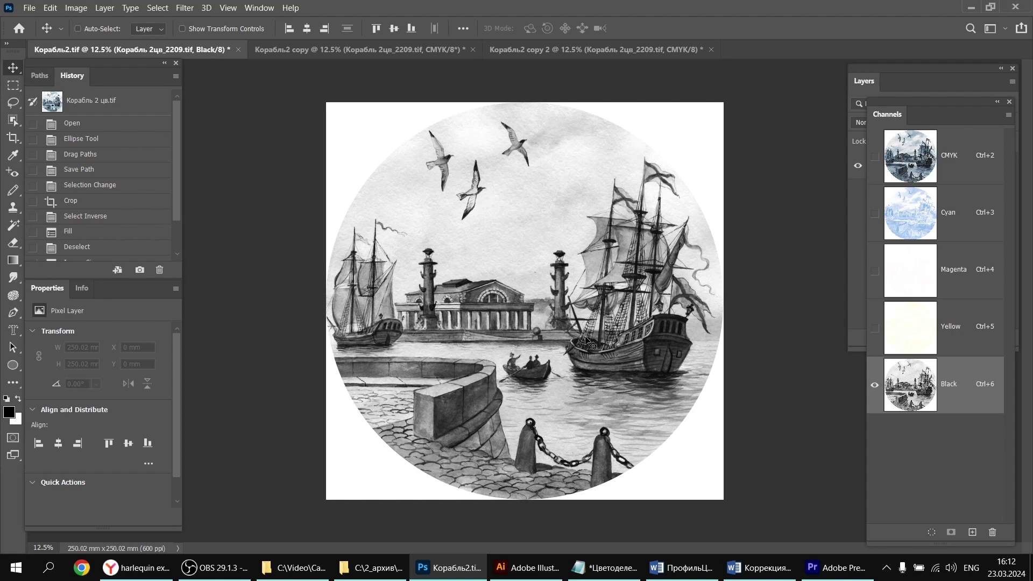
{"action": "key", "text": "ctrl+plus"}
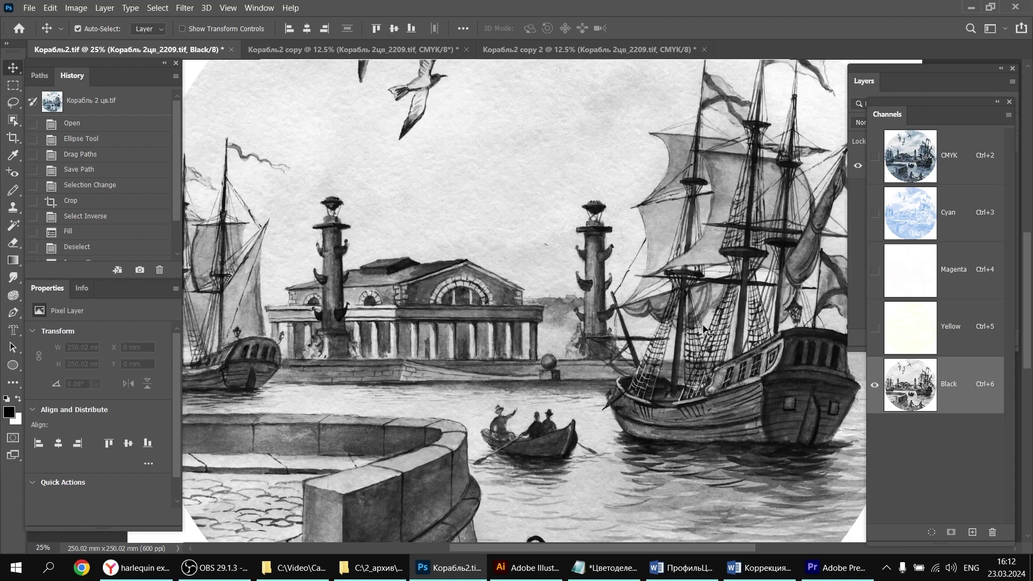
{"action": "left_click", "coordinate": [707, 330]}
{"action": "left_click", "coordinate": [521, 225]}
{"action": "left_click", "coordinate": [158, 7]}
{"action": "left_click", "coordinate": [167, 21]}
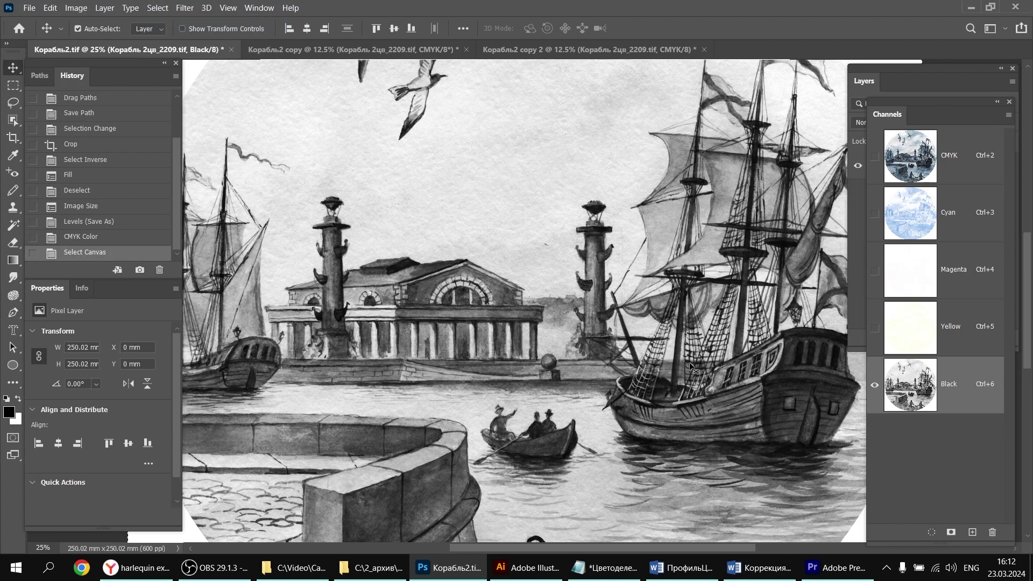
{"action": "left_click_drag", "start_coordinate": [694, 335], "coordinate": [699, 337]}
Step: Display all channels, try offsetting Black to X 7.62 mm and 3.22 mm, and restore the CMYK Color history state
{"action": "left_click", "coordinate": [875, 157]}
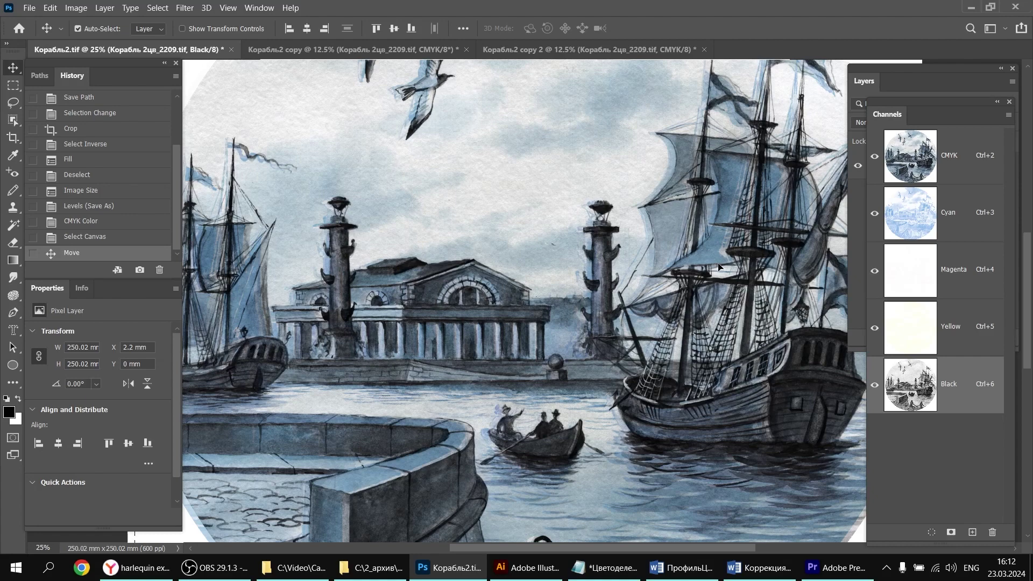
{"action": "left_click_drag", "start_coordinate": [708, 263], "coordinate": [725, 264]}
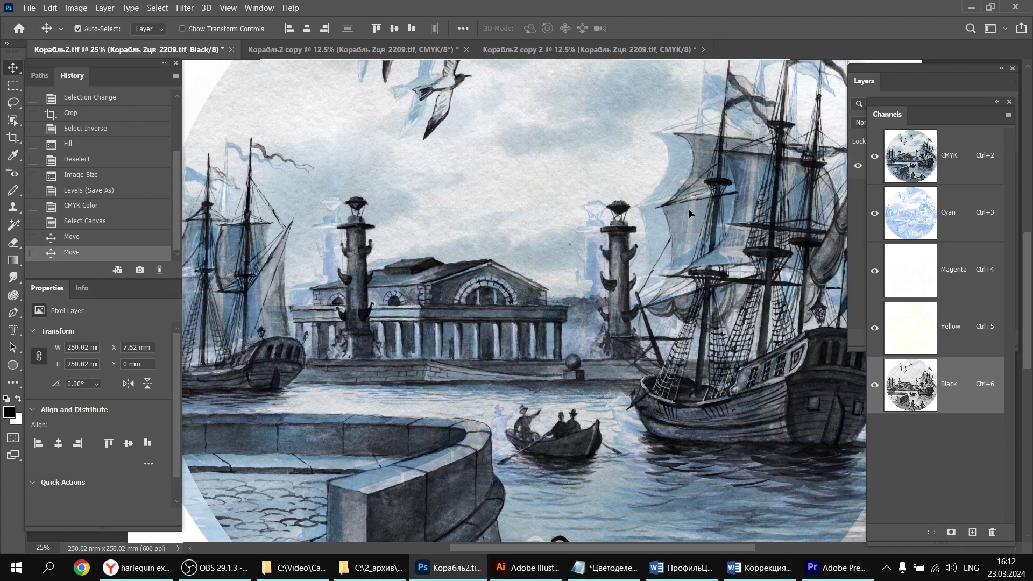
{"action": "left_click_drag", "start_coordinate": [717, 232], "coordinate": [702, 230]}
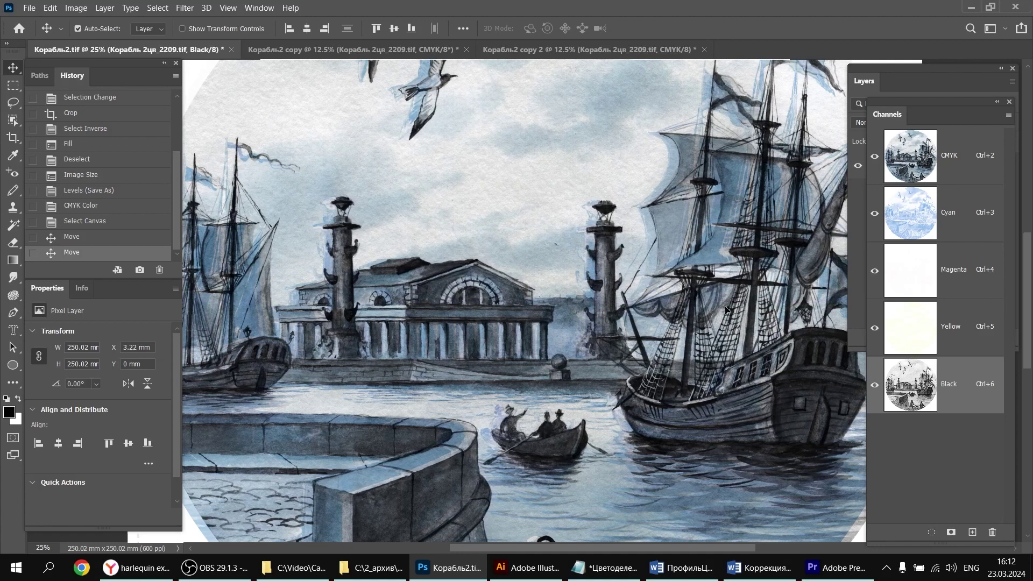
{"action": "left_click", "coordinate": [83, 207]}
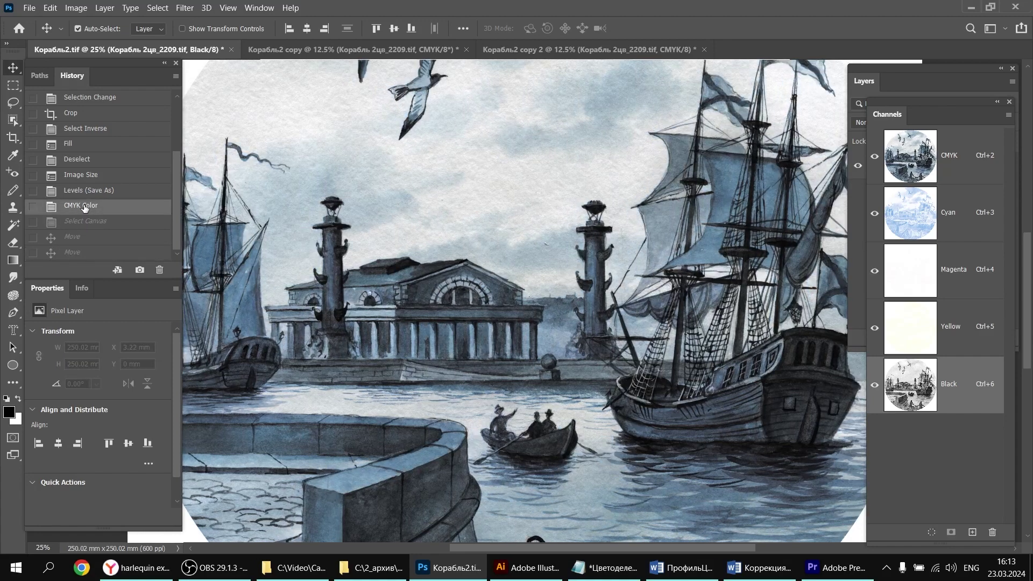
{"action": "key", "text": "ctrl+minus"}
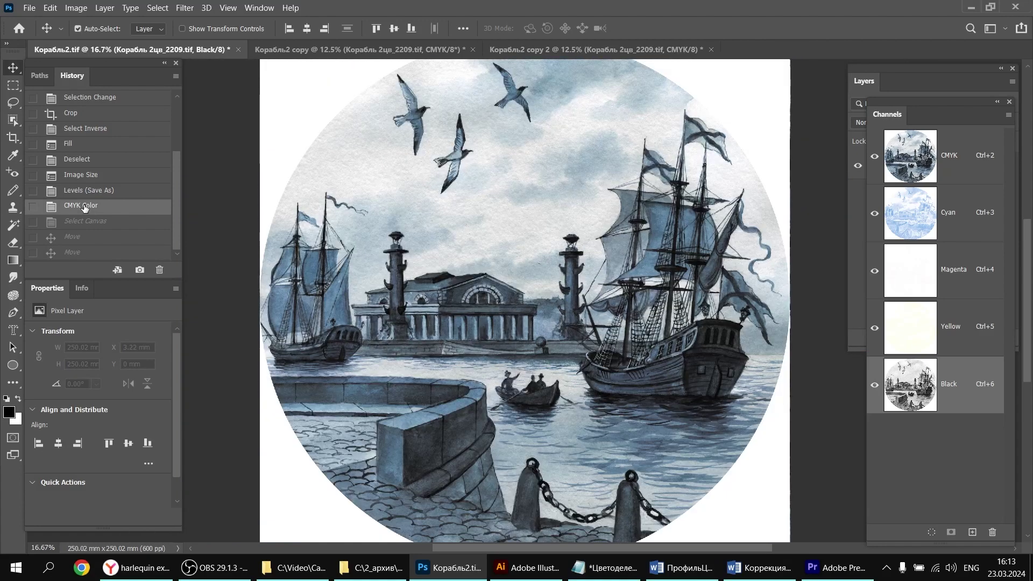
Step: Isolate the Cyan channel in Корабль2 copy and compare it with the Cyan channel of Корабль2.tif
{"action": "left_click", "coordinate": [338, 50]}
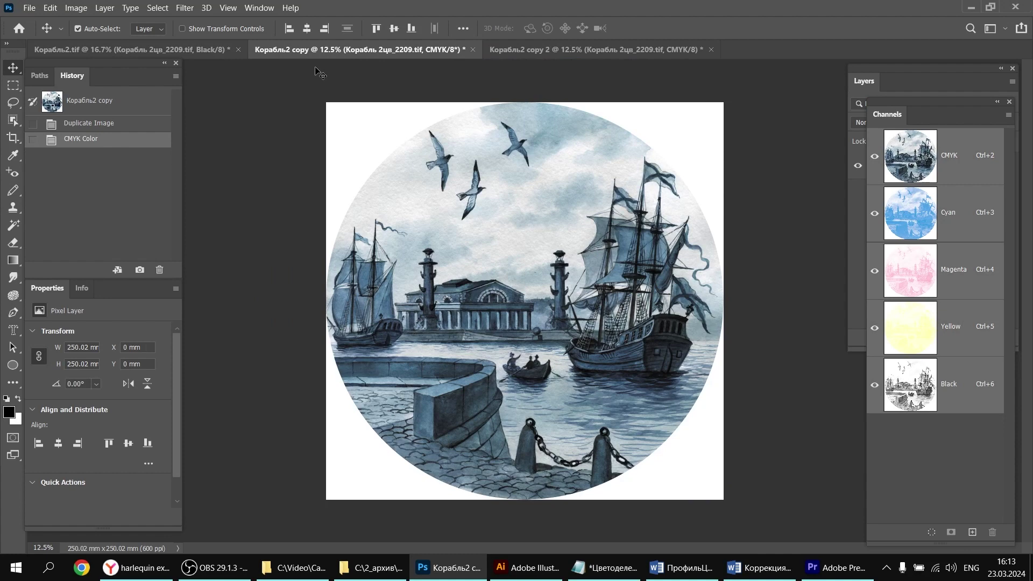
{"action": "left_click_drag", "start_coordinate": [875, 271], "coordinate": [875, 386]}
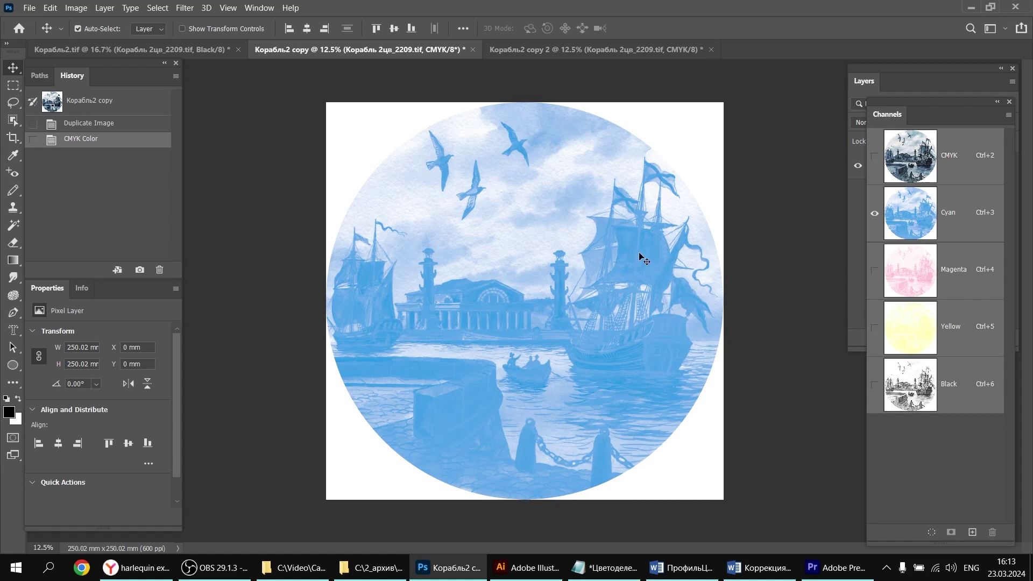
{"action": "left_click", "coordinate": [176, 54]}
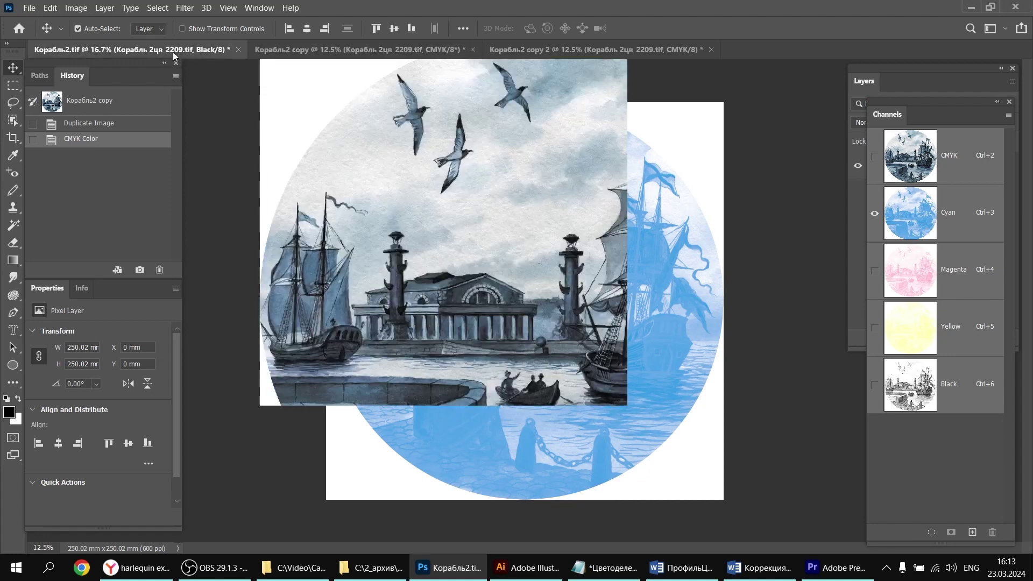
{"action": "left_click", "coordinate": [909, 216]}
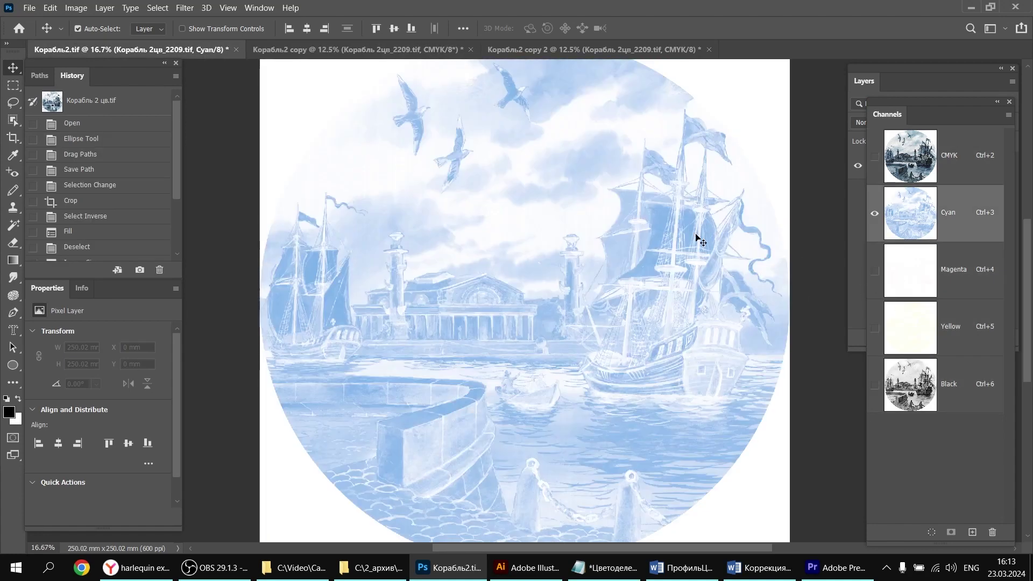
Step: Select the entire canvas of Корабль2 copy and copy it with only the Cyan channel displayed
{"action": "left_click", "coordinate": [349, 49]}
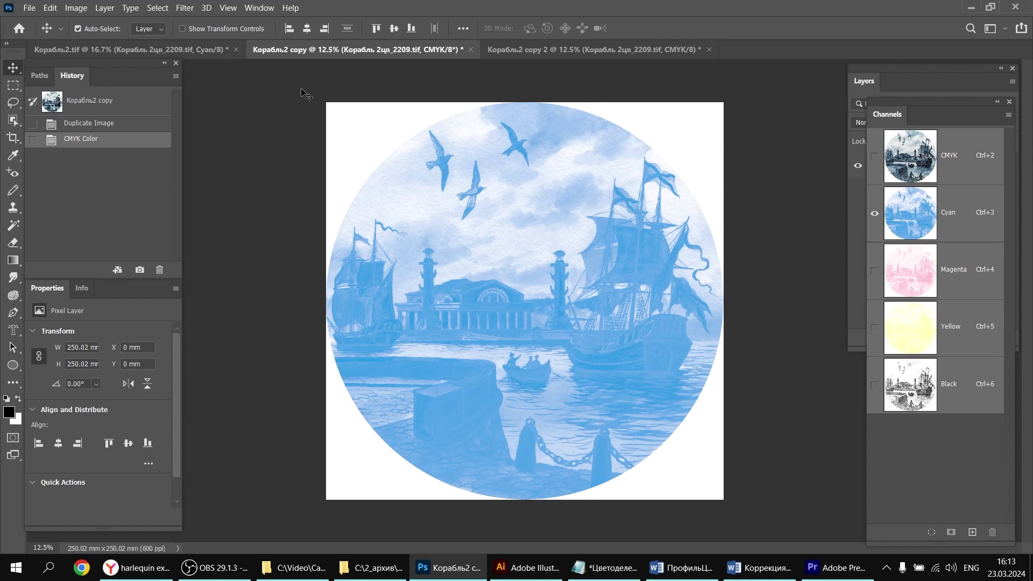
{"action": "left_click", "coordinate": [157, 8]}
{"action": "left_click", "coordinate": [161, 20]}
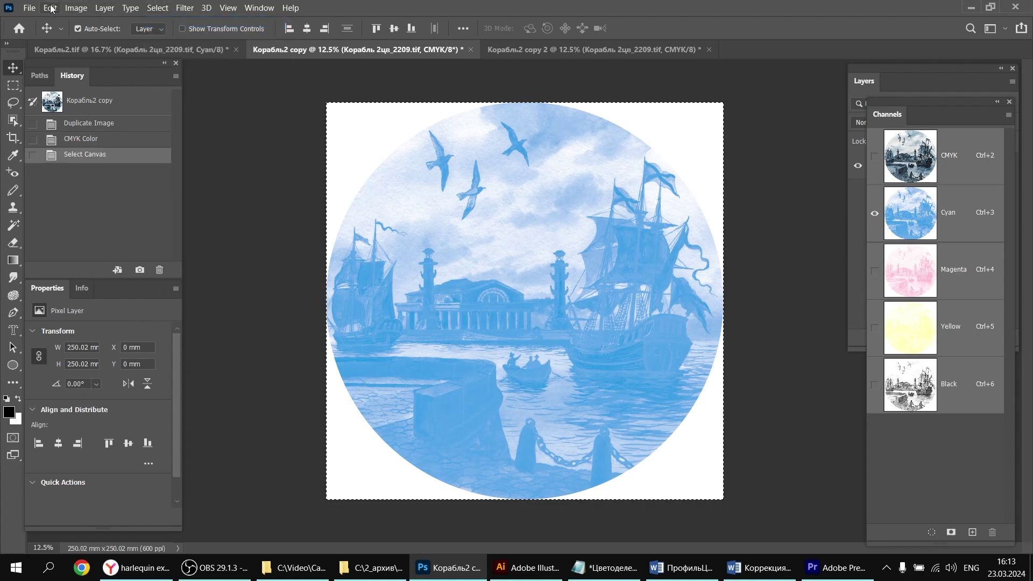
{"action": "left_click", "coordinate": [52, 9]}
{"action": "left_click", "coordinate": [88, 89]}
Step: Paste the copied image into the Cyan channel of Корабль2.tif, display Black alongside it, and remove the selection
{"action": "left_click", "coordinate": [187, 49]}
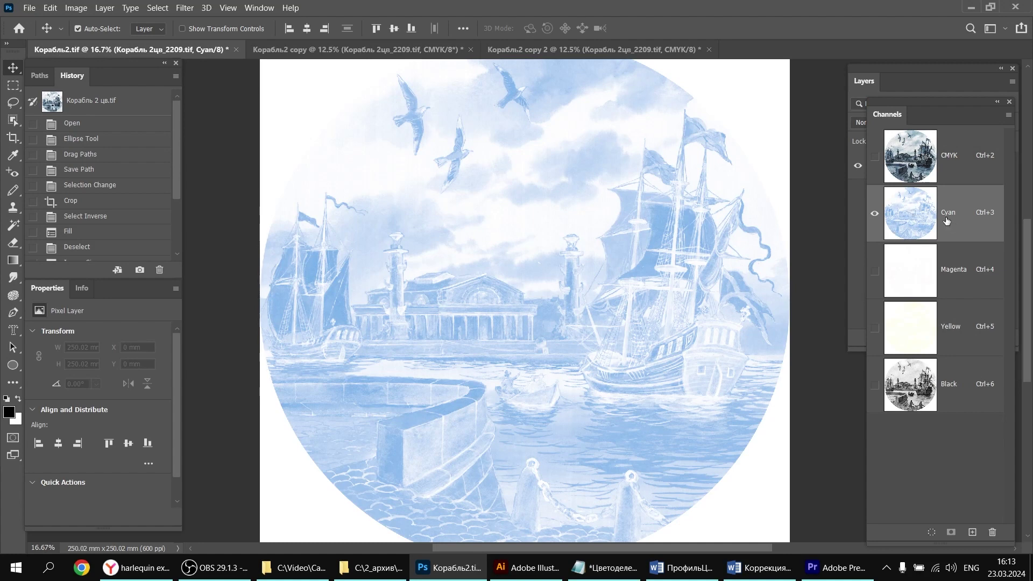
{"action": "left_click", "coordinate": [51, 8]}
{"action": "left_click", "coordinate": [91, 121]}
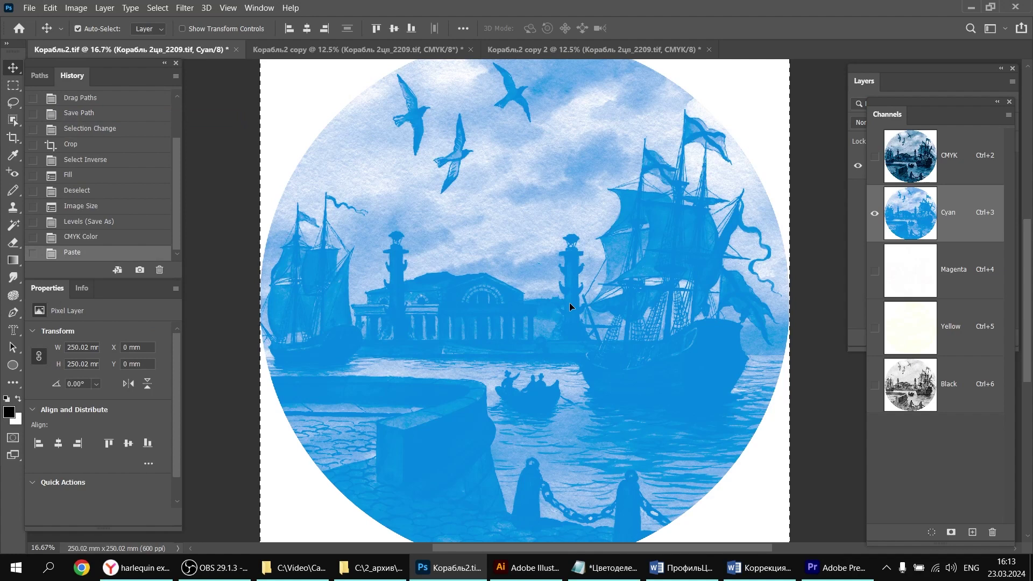
{"action": "left_click", "coordinate": [875, 385]}
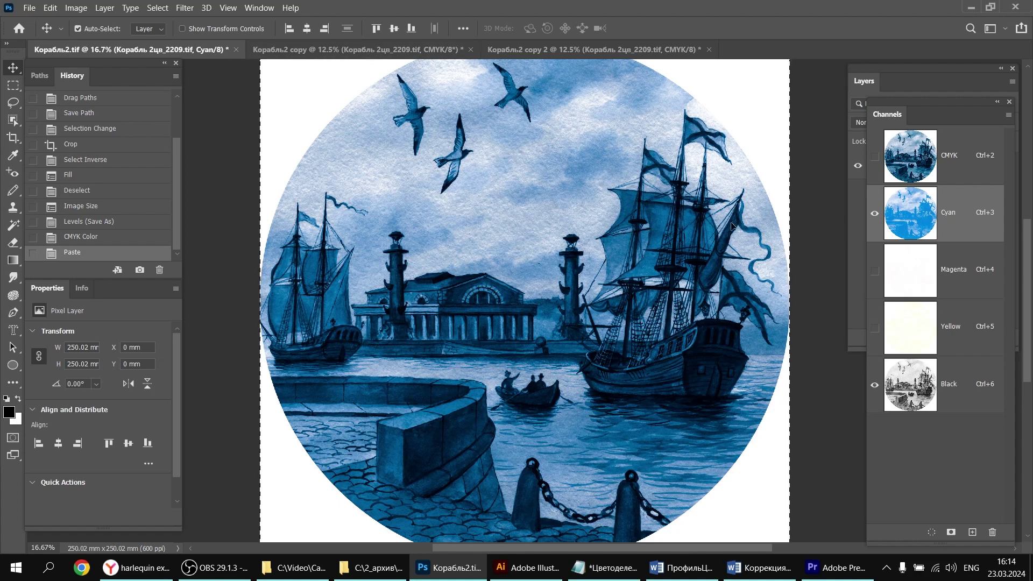
{"action": "key", "text": "ctrl+minus"}
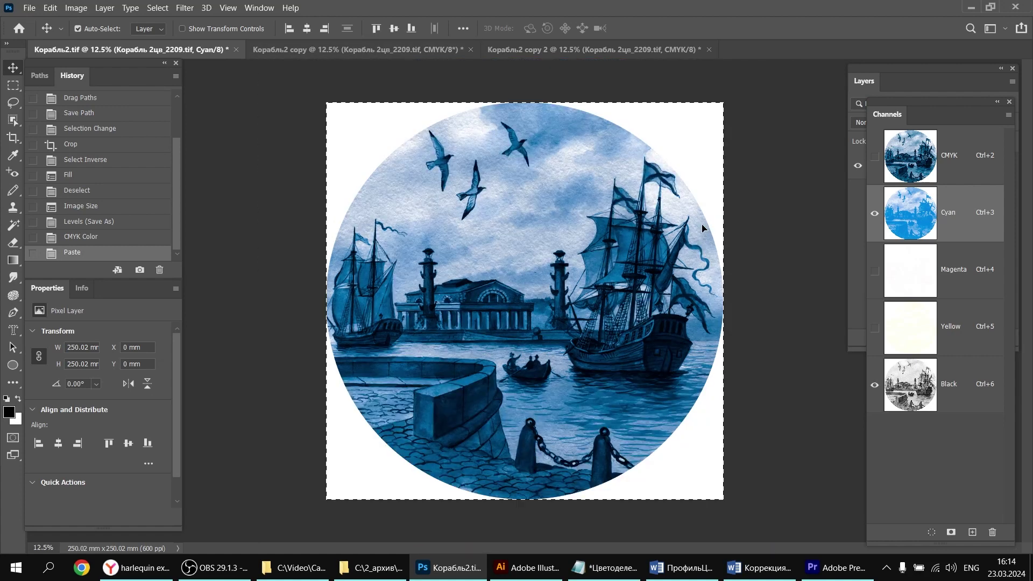
{"action": "key", "text": "ctrl+d"}
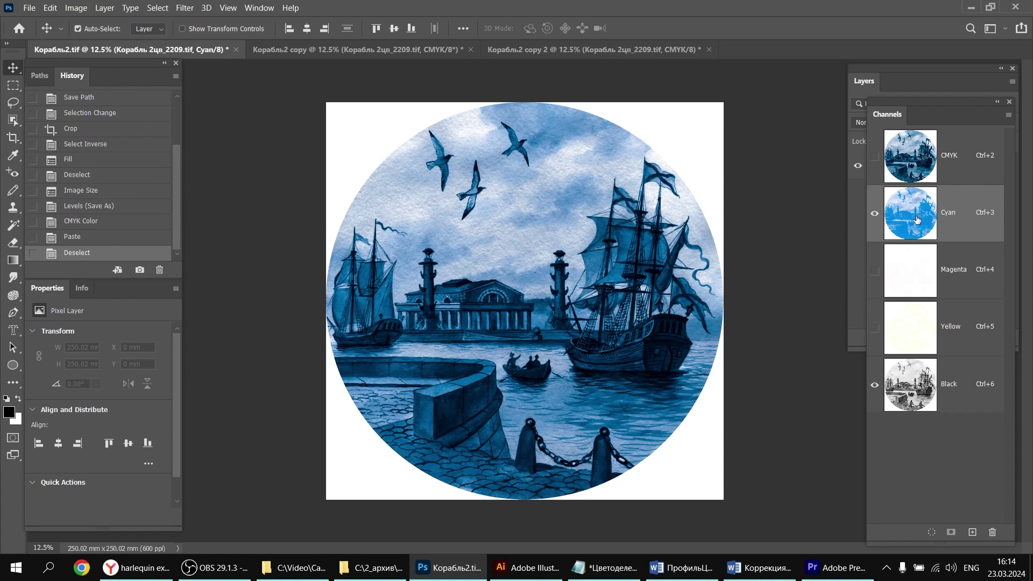
Step: Lighten the Cyan channel of Корабль2.tif with Levels, setting the midtone input to 1.1 and the black output level to 113
{"action": "key", "text": "ctrl+l"}
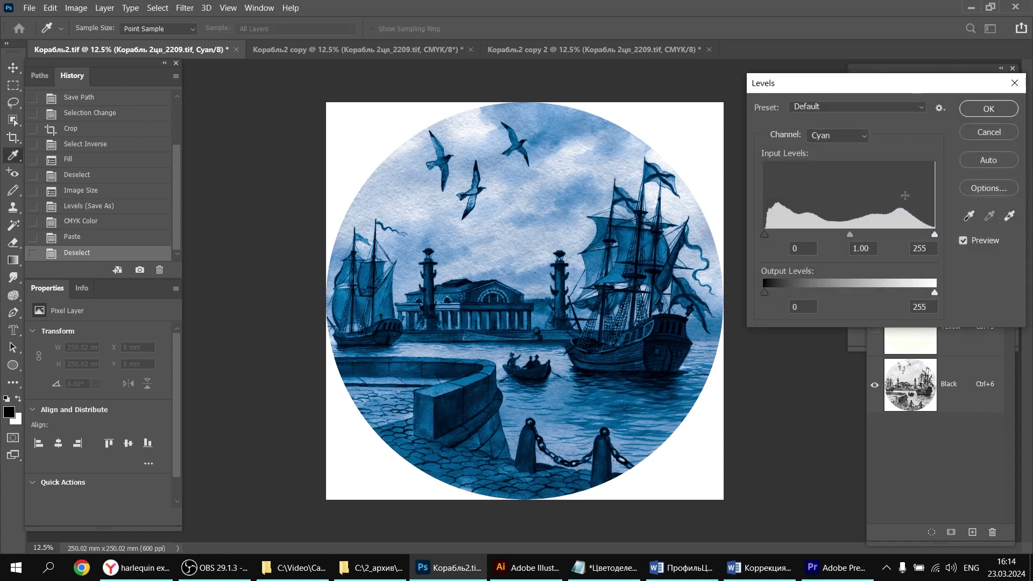
{"action": "mouse_move", "coordinate": [848, 235]}
{"action": "left_mouse_down"}
{"action": "mouse_move", "coordinate": [808, 237]}
{"action": "mouse_move", "coordinate": [843, 235]}
{"action": "left_mouse_up"}
{"action": "left_click_drag", "start_coordinate": [767, 291], "coordinate": [815, 292]}
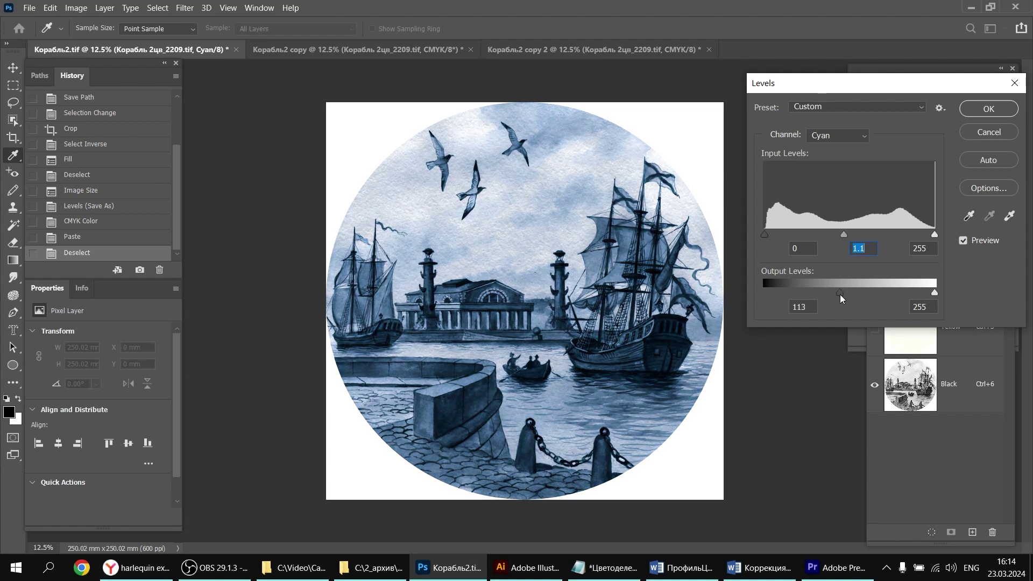
{"action": "left_click", "coordinate": [840, 294]}
{"action": "left_click", "coordinate": [977, 109]}
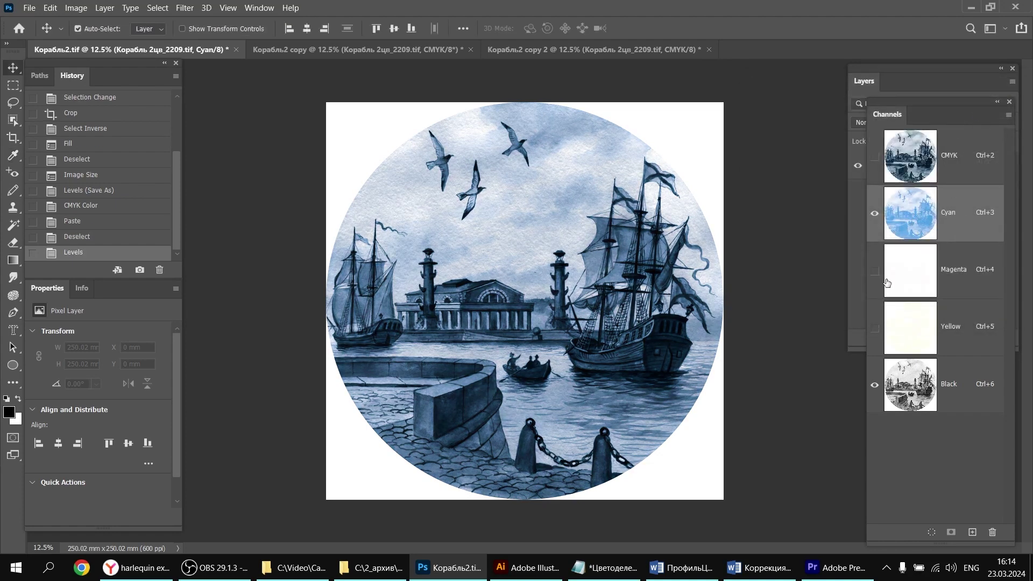
Step: Check the adjusted Cyan channel without and with Black, and compare Корабль2.tif with Корабль2 copy and Корабль2 copy 2
{"action": "left_click", "coordinate": [876, 385]}
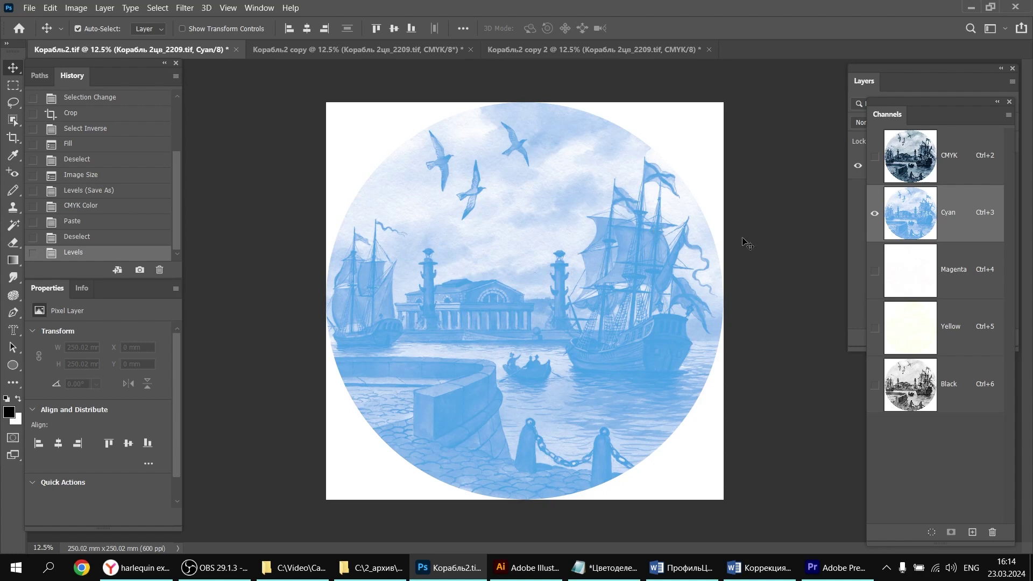
{"action": "left_click", "coordinate": [876, 385]}
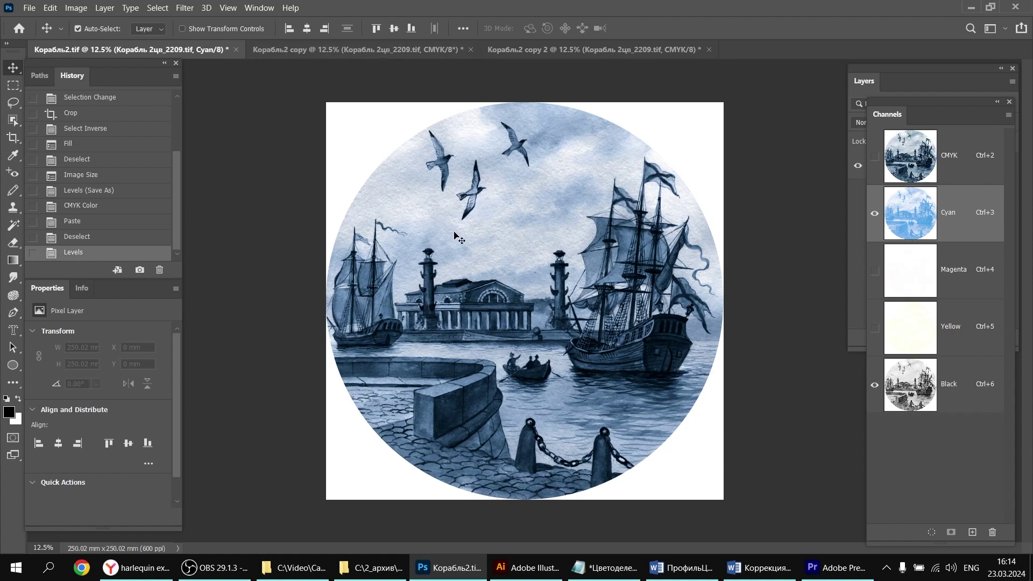
{"action": "left_click", "coordinate": [353, 50]}
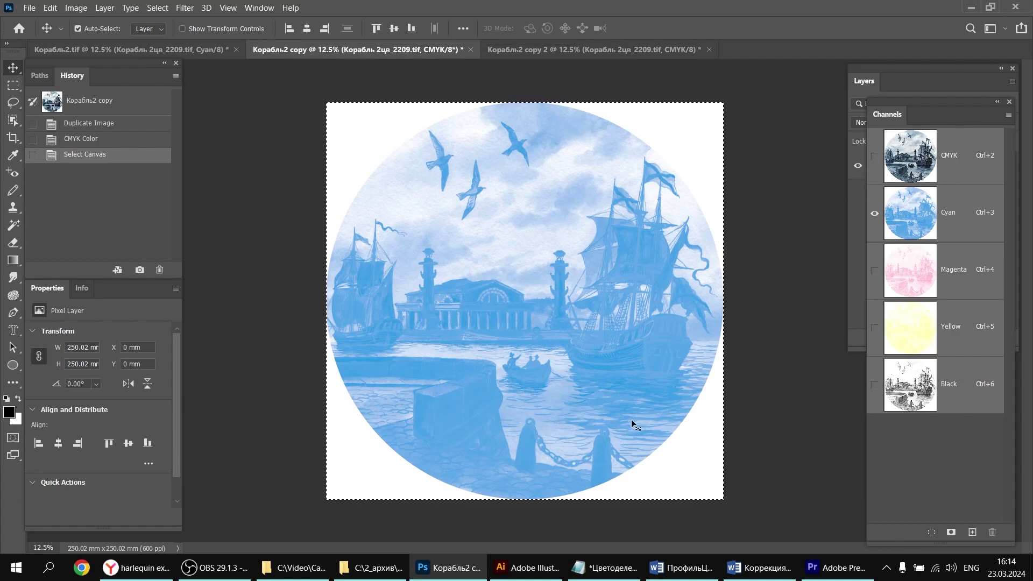
{"action": "left_click", "coordinate": [143, 49]}
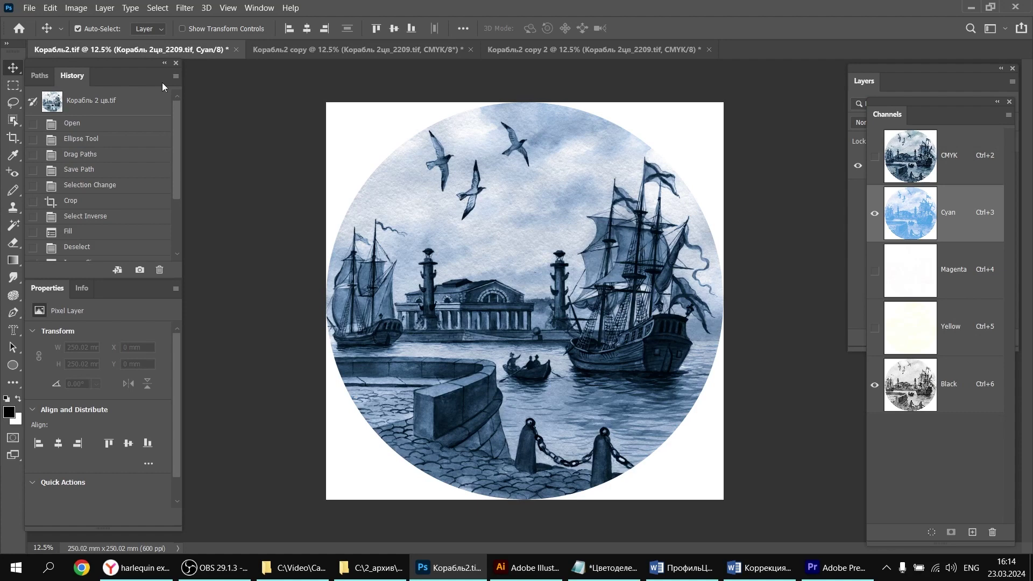
{"action": "left_click", "coordinate": [586, 49]}
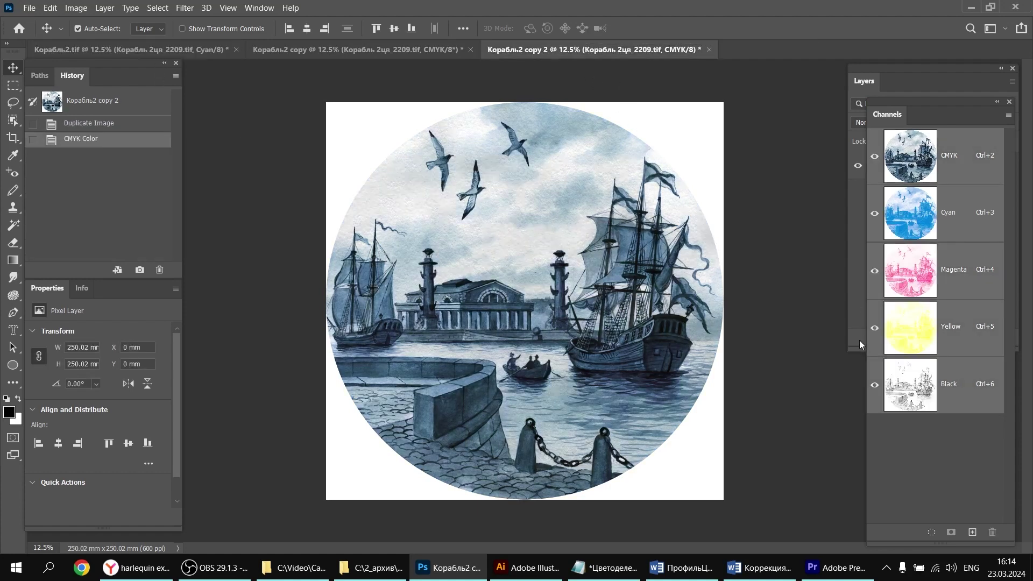
Step: Inspect the Black, Cyan, Magenta and Yellow channels of Корабль2 copy 2 one at a time
{"action": "left_click", "coordinate": [901, 382]}
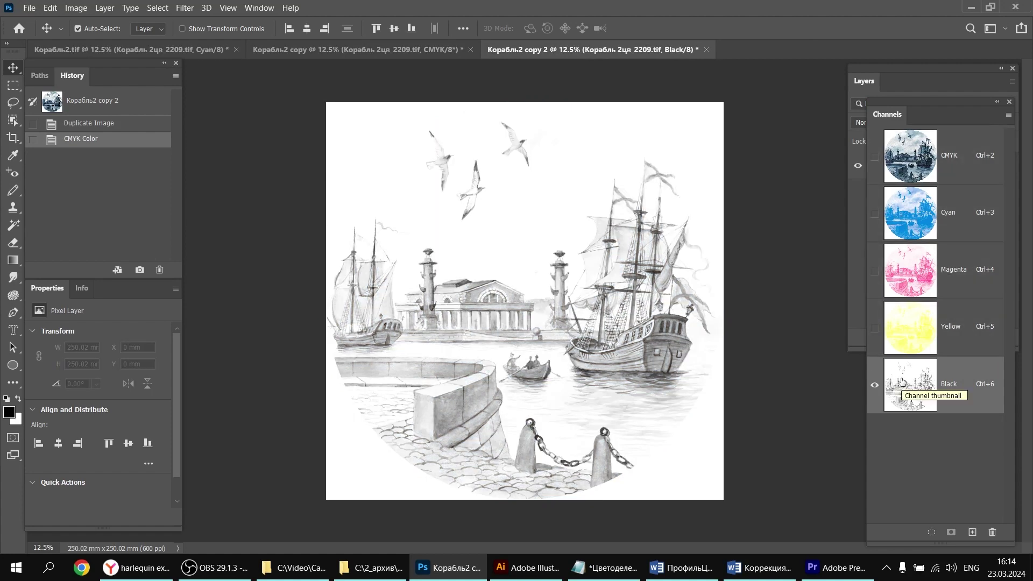
{"action": "left_click", "coordinate": [909, 226]}
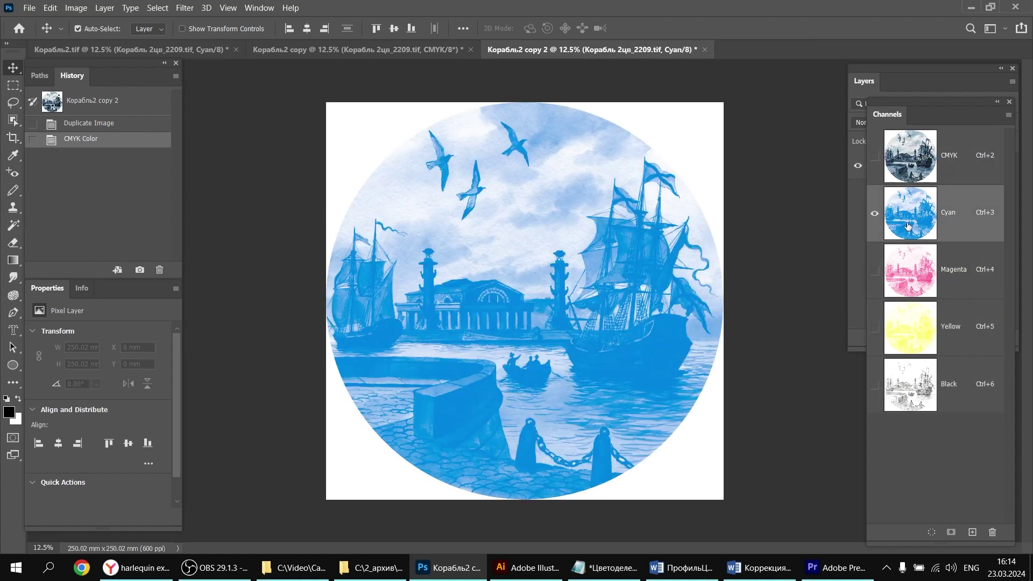
{"action": "left_click", "coordinate": [922, 274]}
{"action": "left_click", "coordinate": [916, 334]}
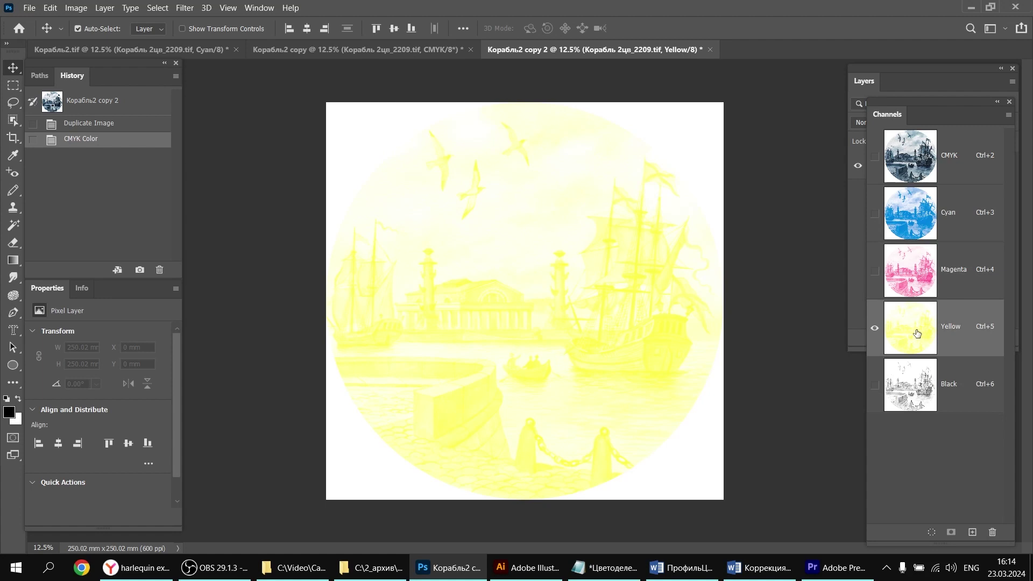
{"action": "left_click", "coordinate": [909, 287]}
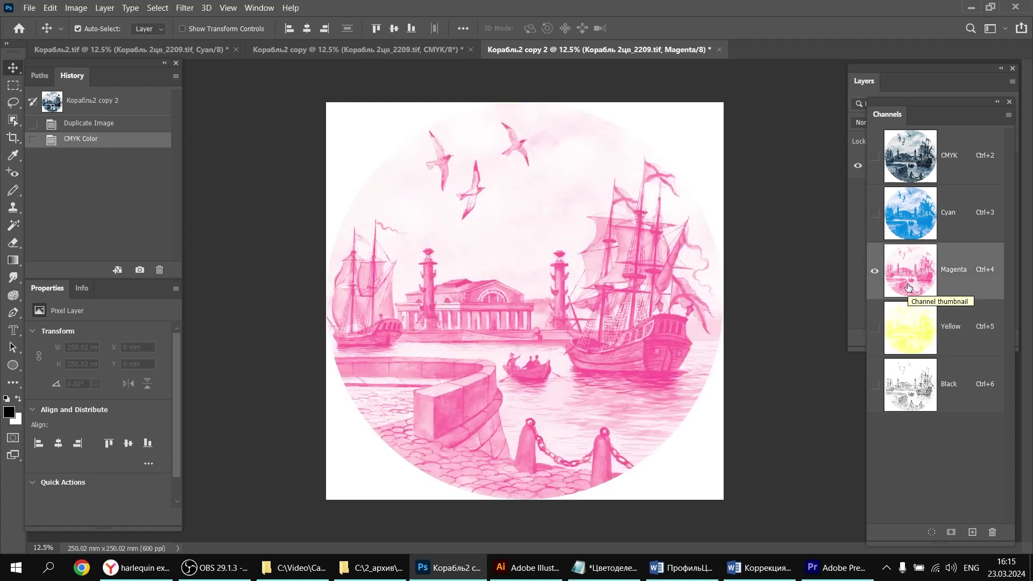
Step: Close Корабль2 copy 2 and Корабль2 copy without saving them
{"action": "left_click", "coordinate": [718, 50]}
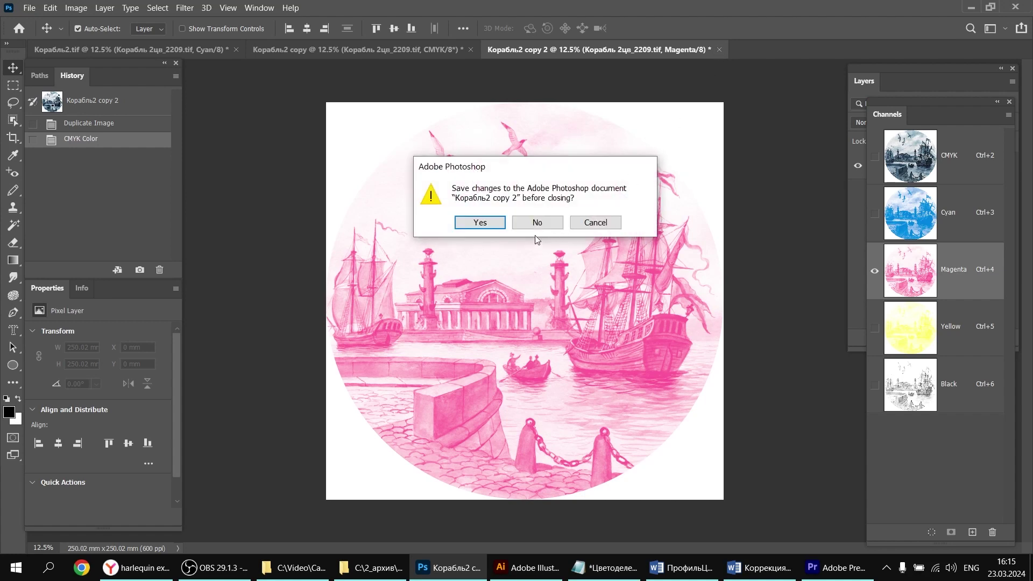
{"action": "left_click", "coordinate": [538, 222]}
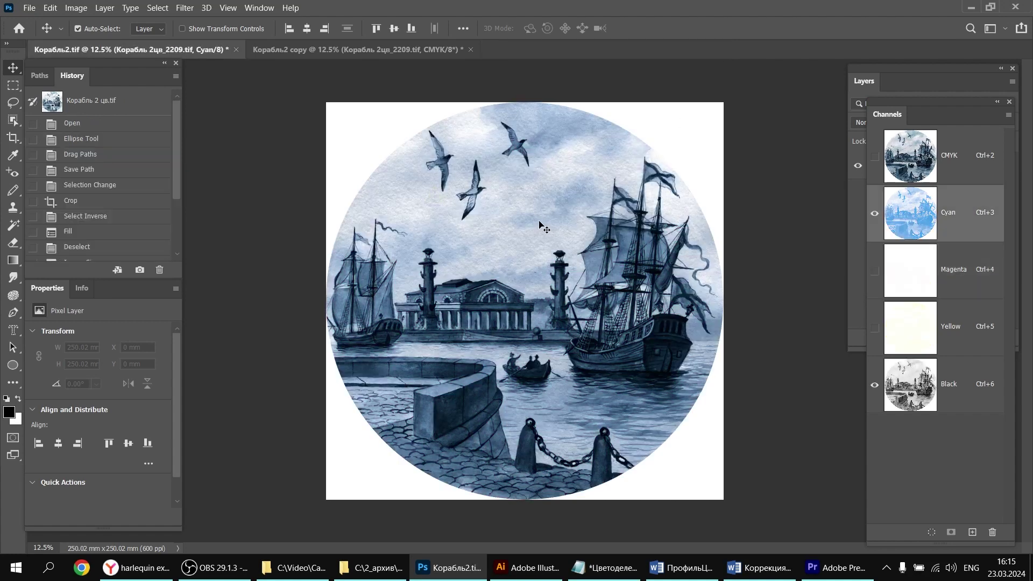
{"action": "left_click", "coordinate": [377, 52]}
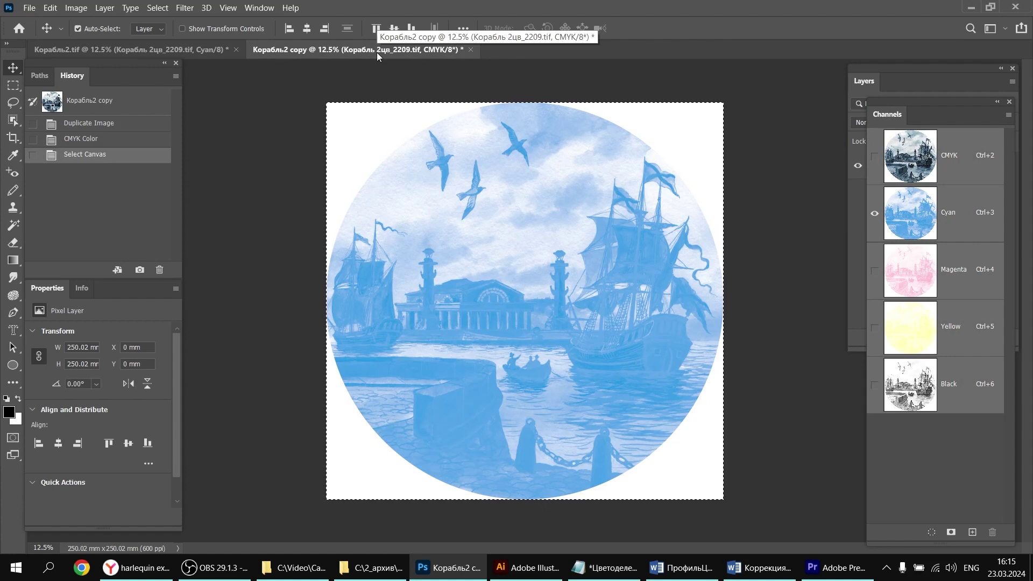
{"action": "left_click", "coordinate": [471, 50]}
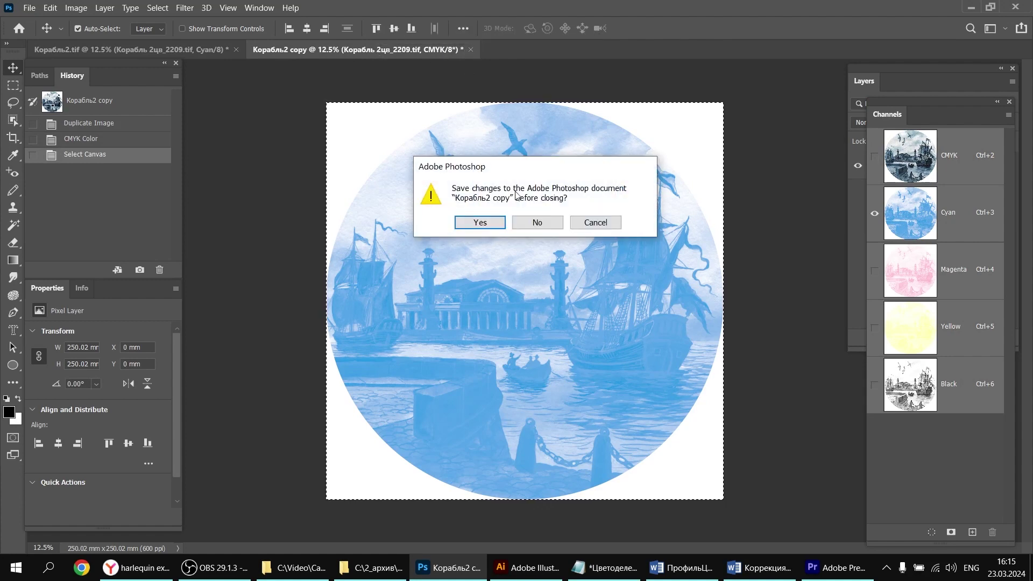
{"action": "left_click", "coordinate": [554, 225]}
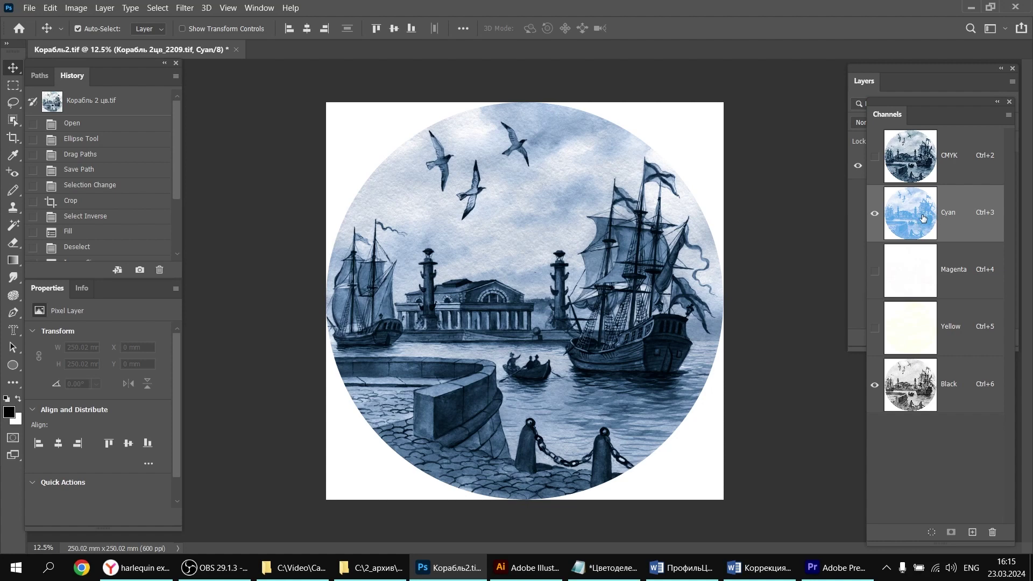
Step: Fine-tune the tones of the Cyan channel in Корабль2.tif with Levels while Black is also displayed
{"action": "key", "text": "ctrl"}
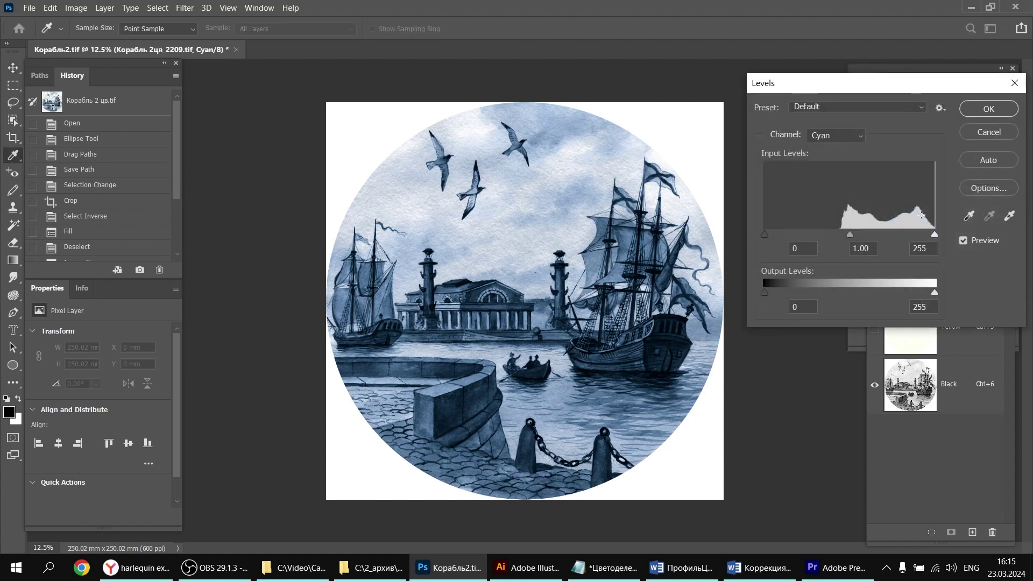
{"action": "mouse_move", "coordinate": [764, 233]}
{"action": "left_mouse_down"}
{"action": "mouse_move", "coordinate": [785, 234]}
{"action": "mouse_move", "coordinate": [750, 230]}
{"action": "left_mouse_up"}
{"action": "mouse_move", "coordinate": [848, 235]}
{"action": "left_mouse_down"}
{"action": "mouse_move", "coordinate": [829, 236]}
{"action": "mouse_move", "coordinate": [846, 240]}
{"action": "left_mouse_up"}
{"action": "left_click_drag", "start_coordinate": [934, 234], "coordinate": [933, 234]}
{"action": "mouse_move", "coordinate": [832, 238]}
{"action": "left_mouse_down"}
{"action": "mouse_move", "coordinate": [854, 234]}
{"action": "mouse_move", "coordinate": [827, 239]}
{"action": "mouse_move", "coordinate": [849, 241]}
{"action": "left_mouse_up"}
{"action": "left_click", "coordinate": [841, 240]}
{"action": "left_click", "coordinate": [988, 109]}
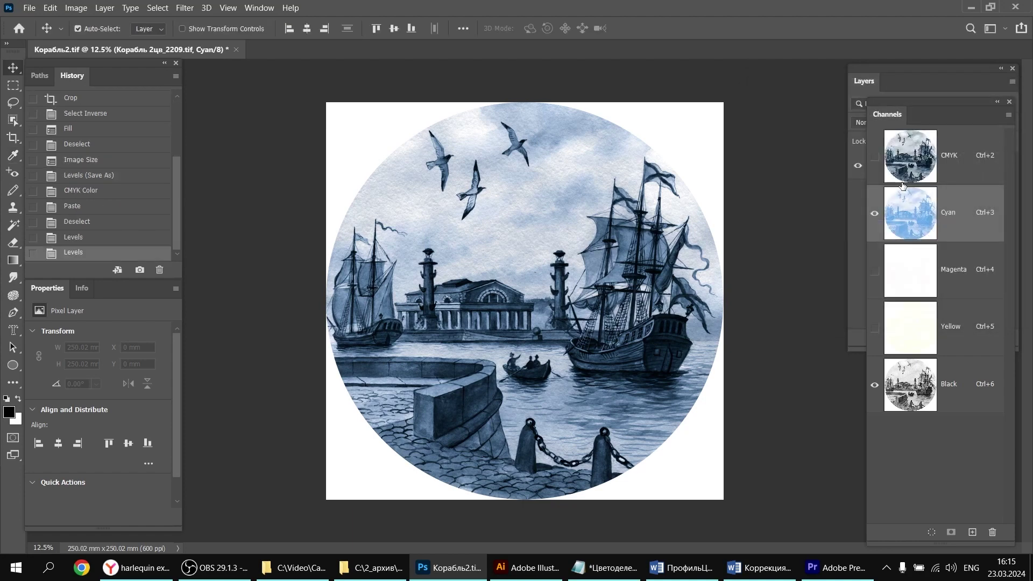
Step: Display only the Black channel and adjust its white input level with Levels
{"action": "left_click", "coordinate": [916, 388]}
{"action": "left_click", "coordinate": [875, 214]}
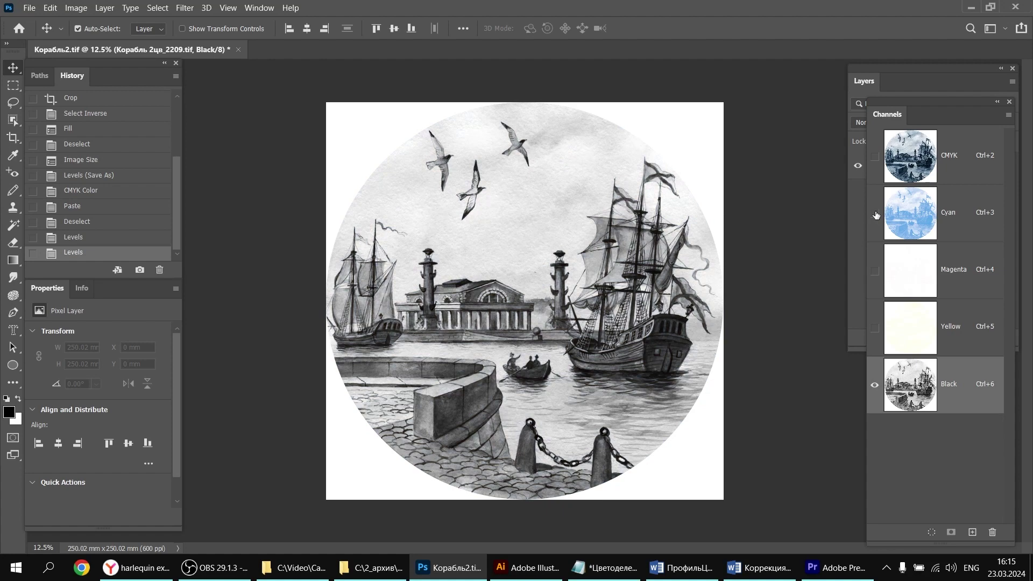
{"action": "left_click", "coordinate": [455, 203]}
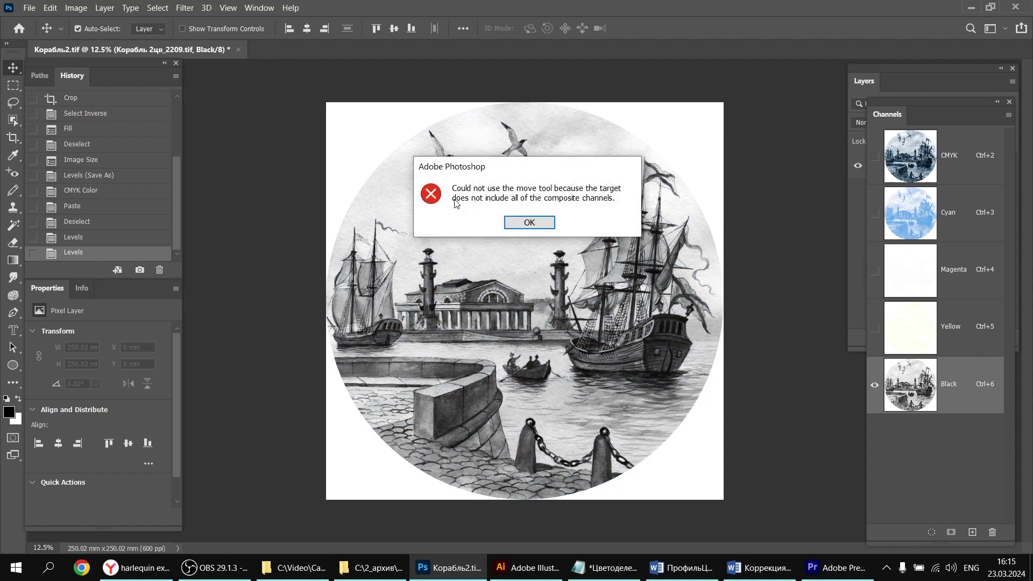
{"action": "left_click", "coordinate": [532, 223]}
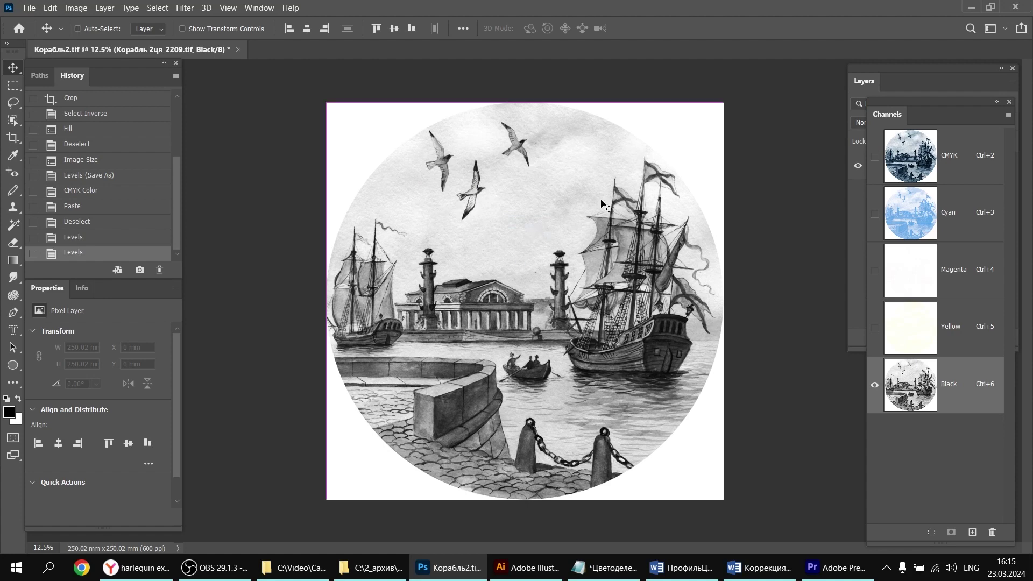
{"action": "key", "text": "ctrl+l"}
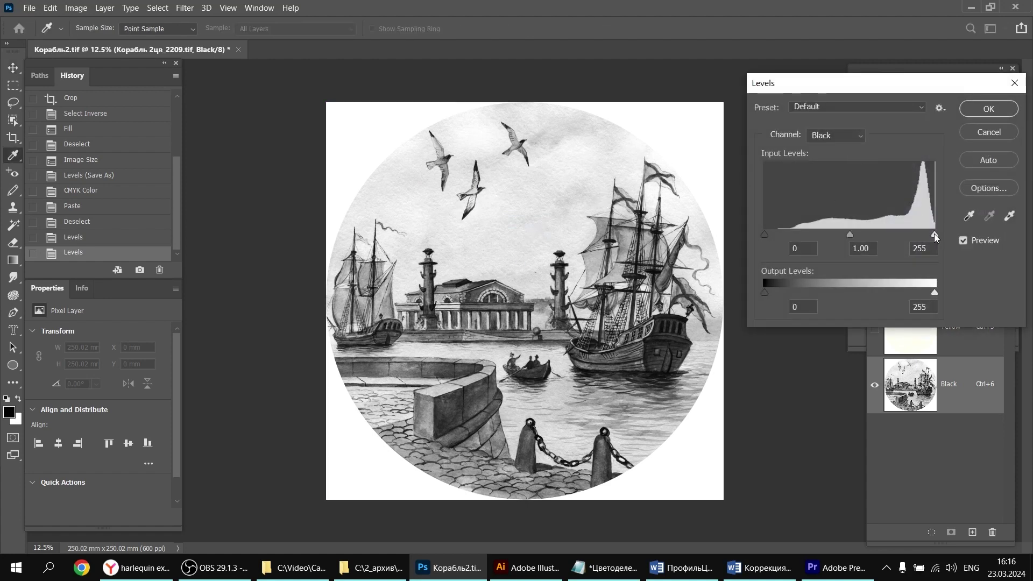
{"action": "mouse_move", "coordinate": [934, 234]}
{"action": "left_mouse_down"}
{"action": "mouse_move", "coordinate": [918, 237]}
{"action": "mouse_move", "coordinate": [937, 234]}
{"action": "left_mouse_up"}
{"action": "left_click_drag", "start_coordinate": [935, 233], "coordinate": [918, 233]}
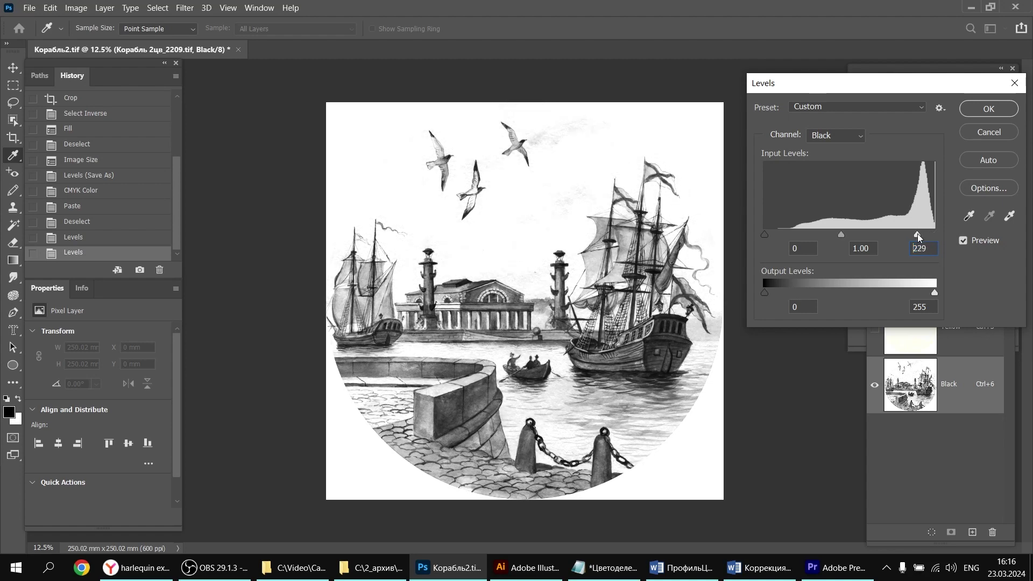
{"action": "left_click", "coordinate": [976, 110]}
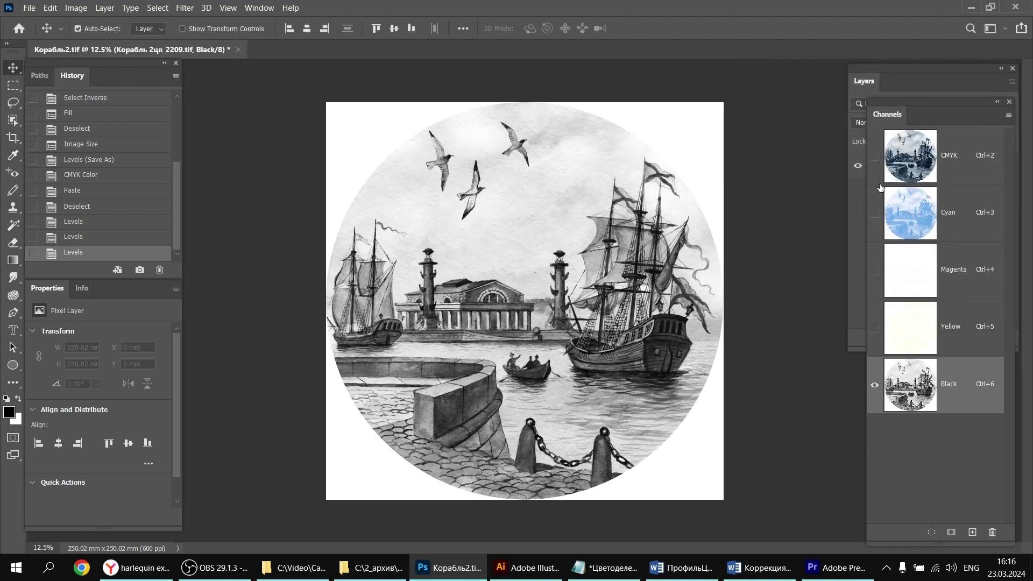
Step: Display Cyan together with Black and check the image with the composite, Magenta and Yellow visibility toggled
{"action": "left_click", "coordinate": [875, 214]}
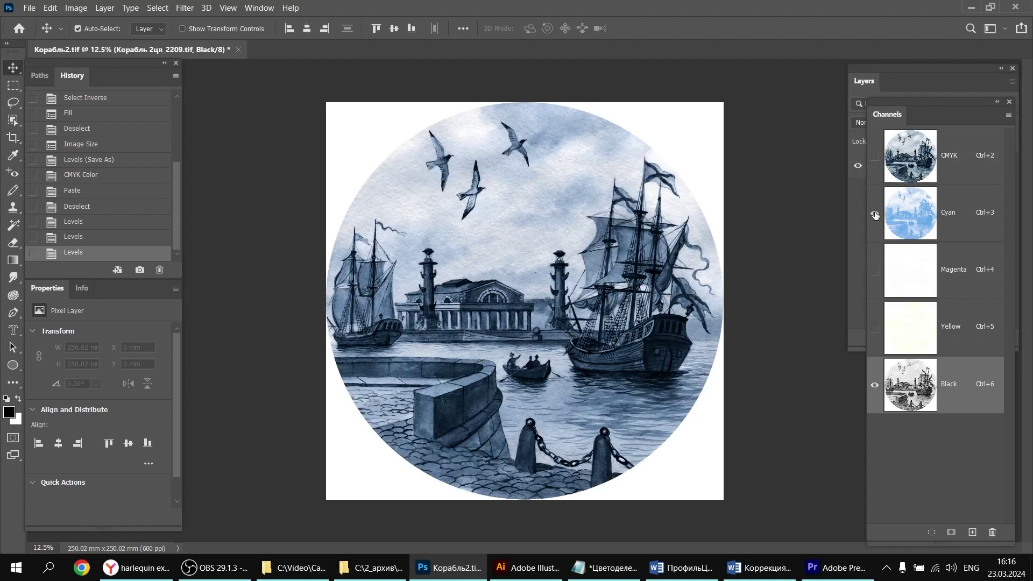
{"action": "left_click", "coordinate": [875, 157]}
{"action": "left_click", "coordinate": [869, 271]}
{"action": "left_click", "coordinate": [874, 328]}
Step: Fill the Yellow and Magenta channels with the white background color and display all channels
{"action": "left_click", "coordinate": [920, 334]}
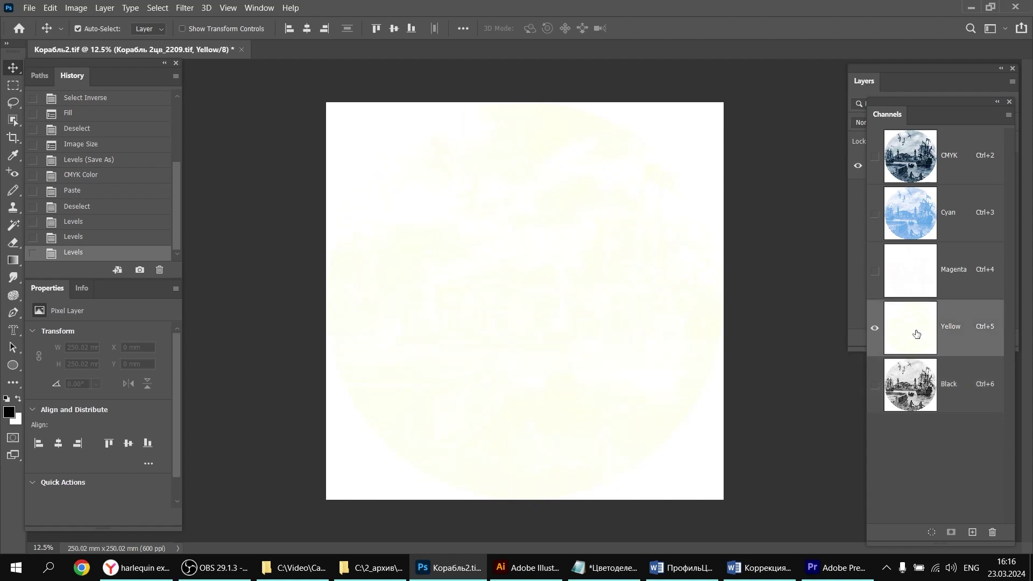
{"action": "key", "text": "ctrl+BackSpace"}
{"action": "left_click", "coordinate": [901, 272]}
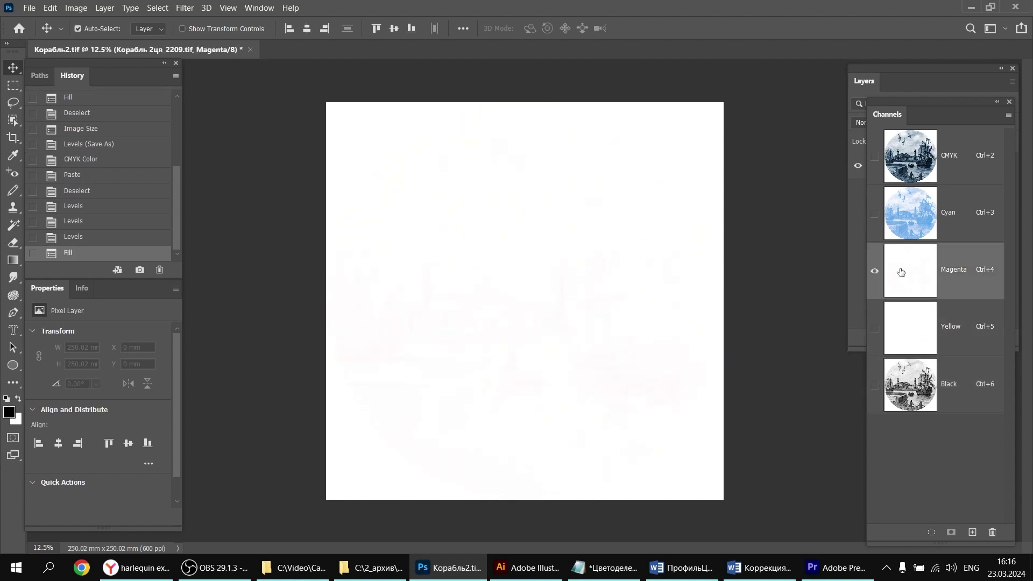
{"action": "key", "text": "ctrl+BackSpace"}
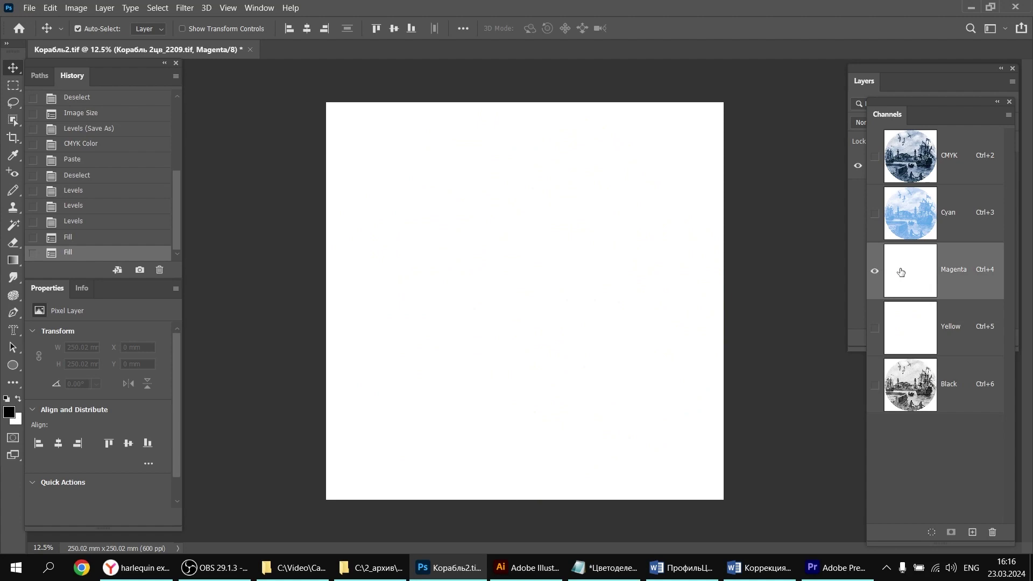
{"action": "left_click", "coordinate": [875, 158]}
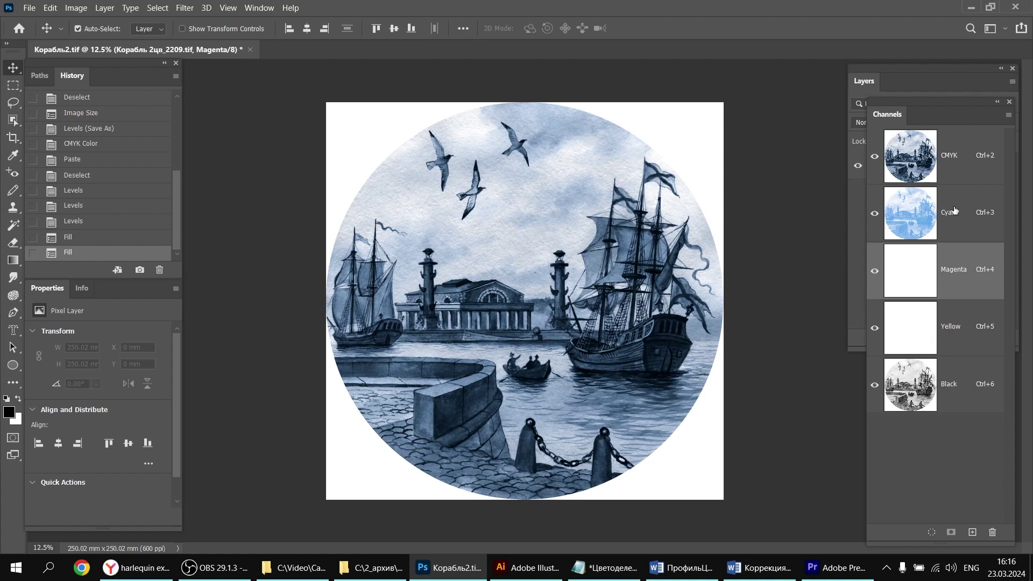
Step: Lighten the Black channel with Levels, setting the midtone input to 1.02 and the white input level to 215
{"action": "left_click", "coordinate": [913, 391]}
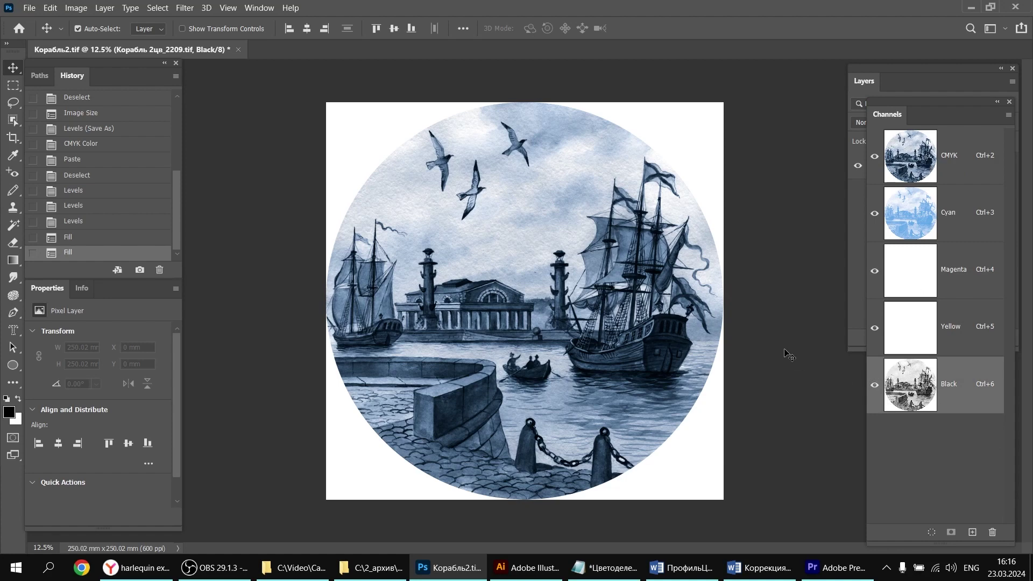
{"action": "key", "text": "ctrl+l"}
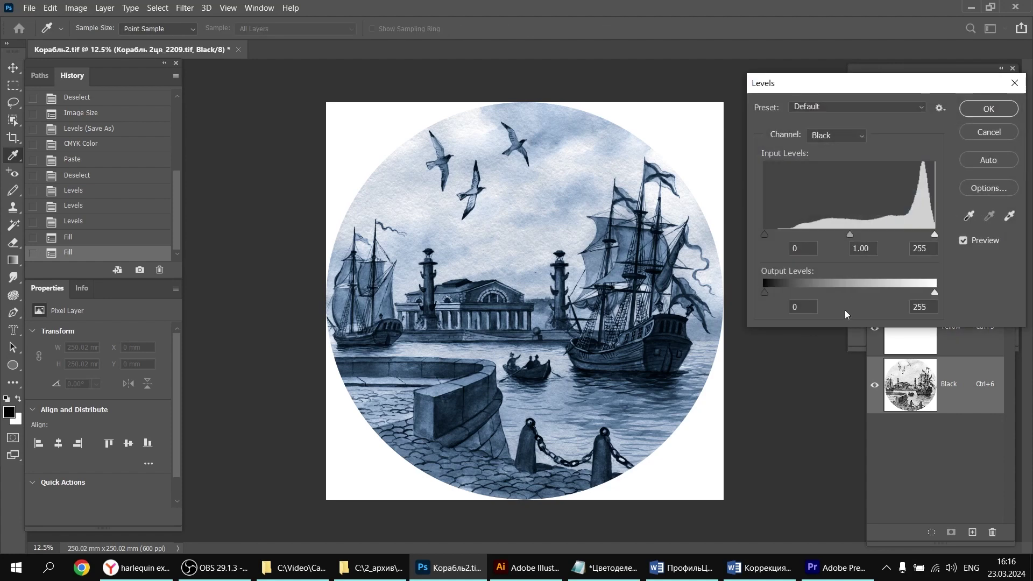
{"action": "left_click_drag", "start_coordinate": [934, 236], "coordinate": [903, 243]}
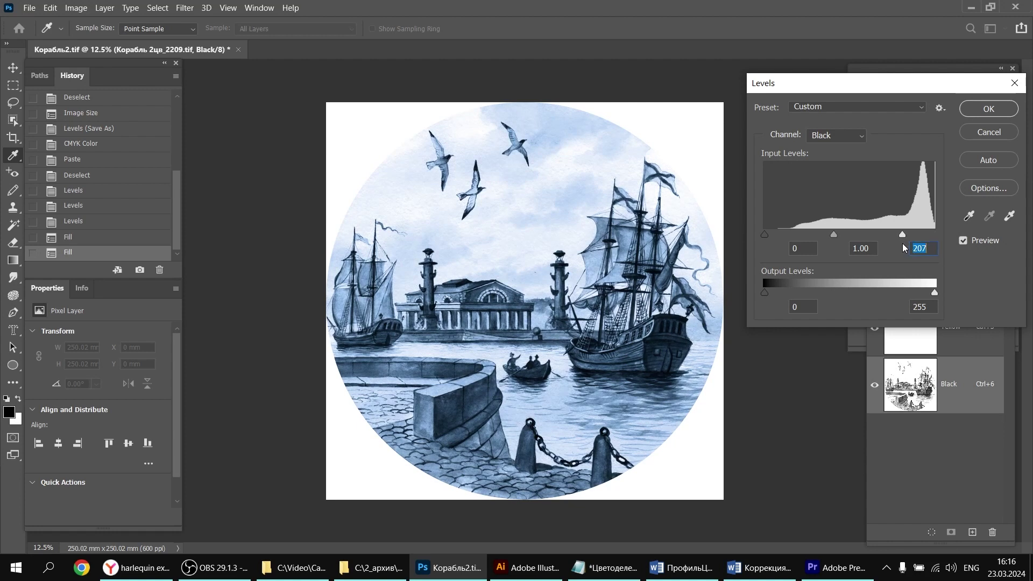
{"action": "mouse_move", "coordinate": [763, 235]}
{"action": "left_mouse_down"}
{"action": "mouse_move", "coordinate": [783, 236]}
{"action": "mouse_move", "coordinate": [755, 239]}
{"action": "mouse_move", "coordinate": [764, 239]}
{"action": "left_mouse_up"}
{"action": "left_click_drag", "start_coordinate": [834, 235], "coordinate": [829, 236]}
{"action": "left_click_drag", "start_coordinate": [902, 234], "coordinate": [907, 232]}
{"action": "left_click_drag", "start_coordinate": [832, 236], "coordinate": [835, 239]}
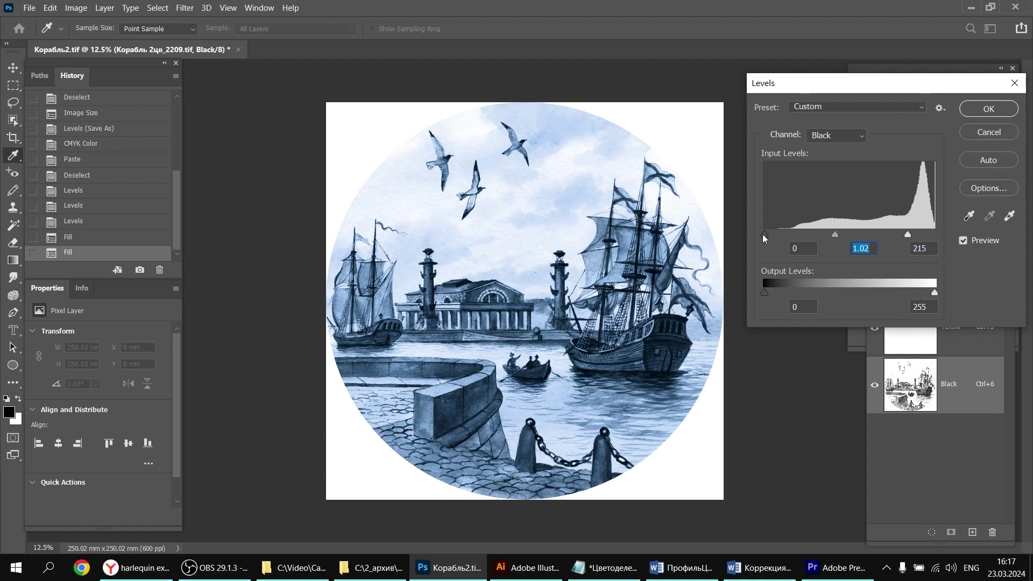
{"action": "left_click", "coordinate": [973, 110]}
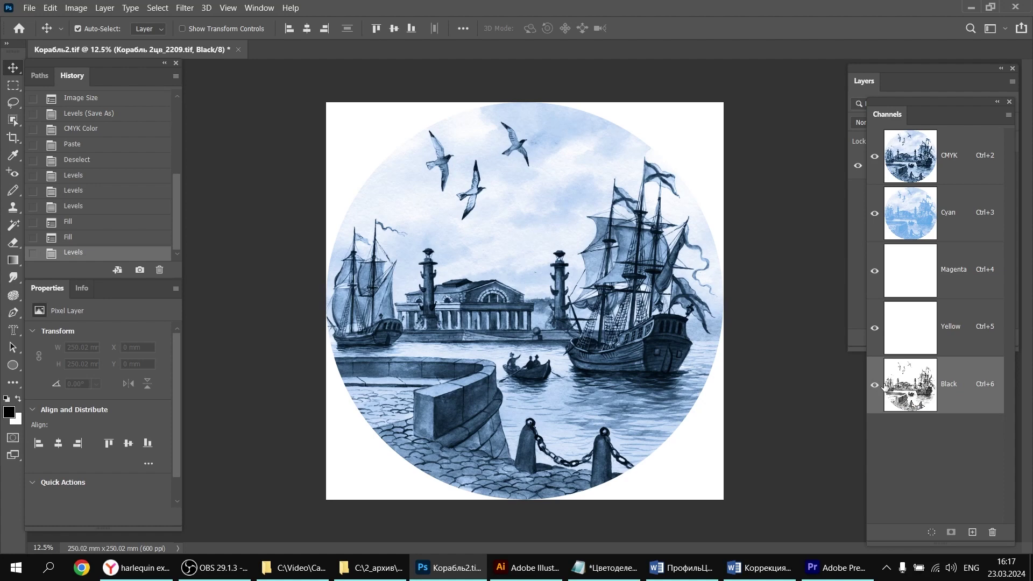
Step: Examine the enlarged image with only Black displayed, only Cyan displayed, and both channels together
{"action": "key", "text": "ctrl+plus"}
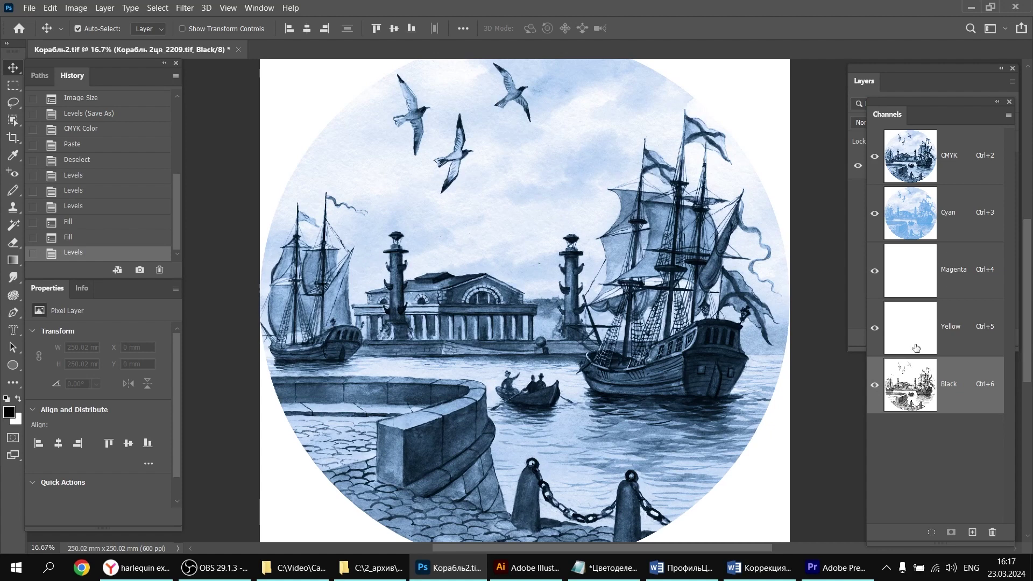
{"action": "left_click", "coordinate": [906, 326]}
{"action": "left_click", "coordinate": [921, 386]}
{"action": "left_click_drag", "start_coordinate": [874, 326], "coordinate": [870, 228]}
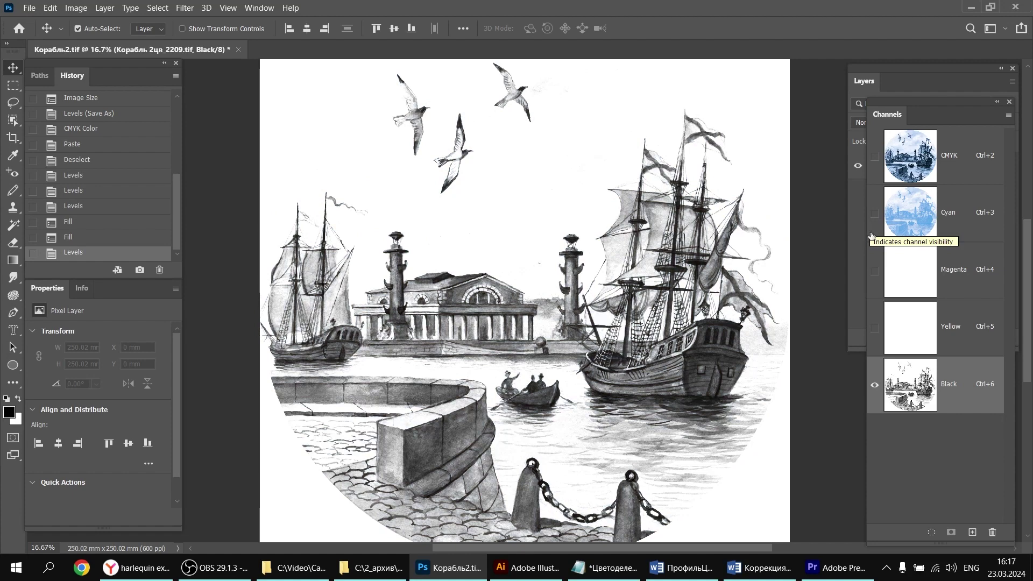
{"action": "left_click", "coordinate": [904, 220]}
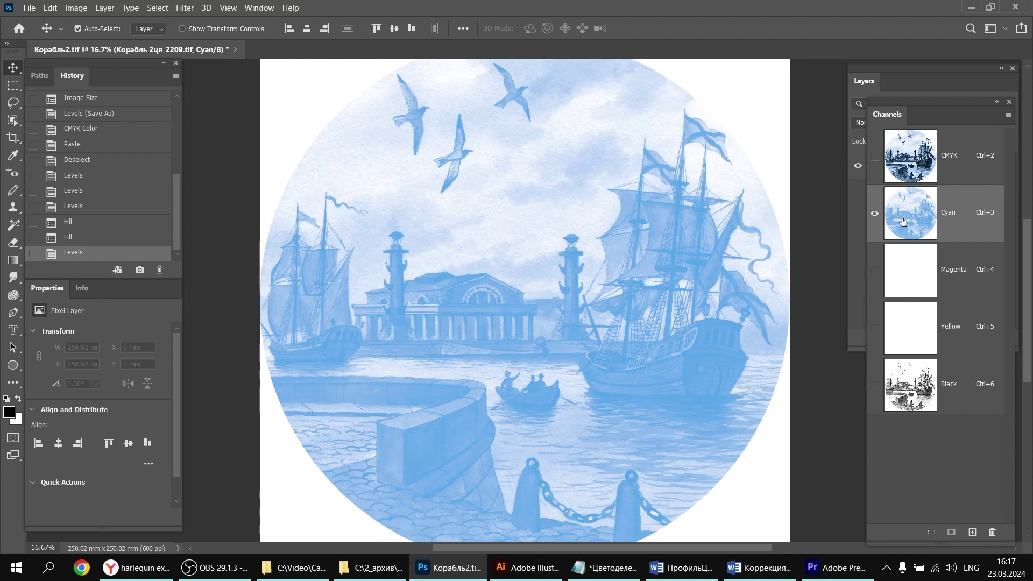
{"action": "left_click", "coordinate": [875, 386]}
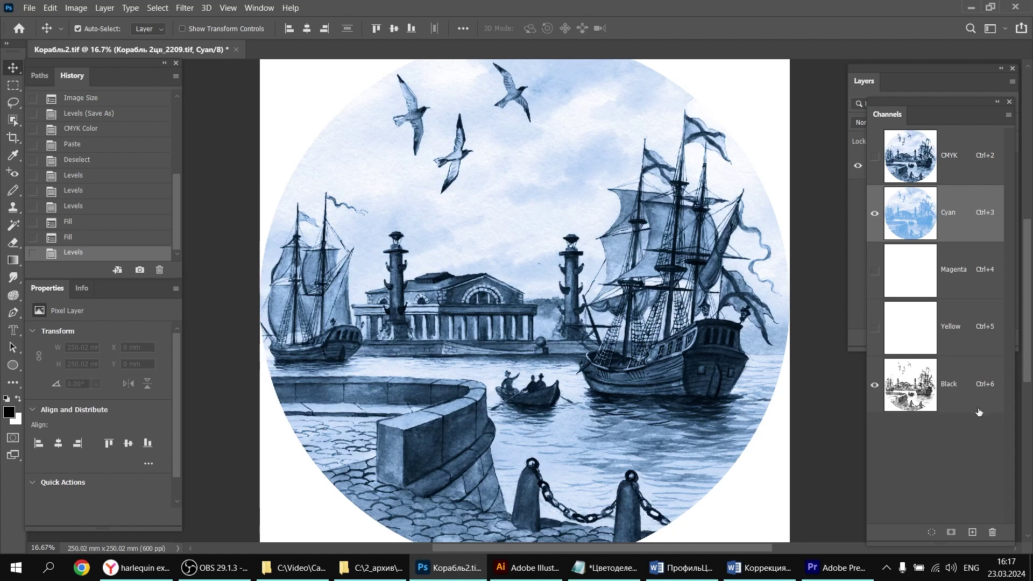
Step: Delete the empty Yellow and Magenta channels, leaving a multichannel document with Cyan and Black
{"action": "left_click", "coordinate": [925, 332]}
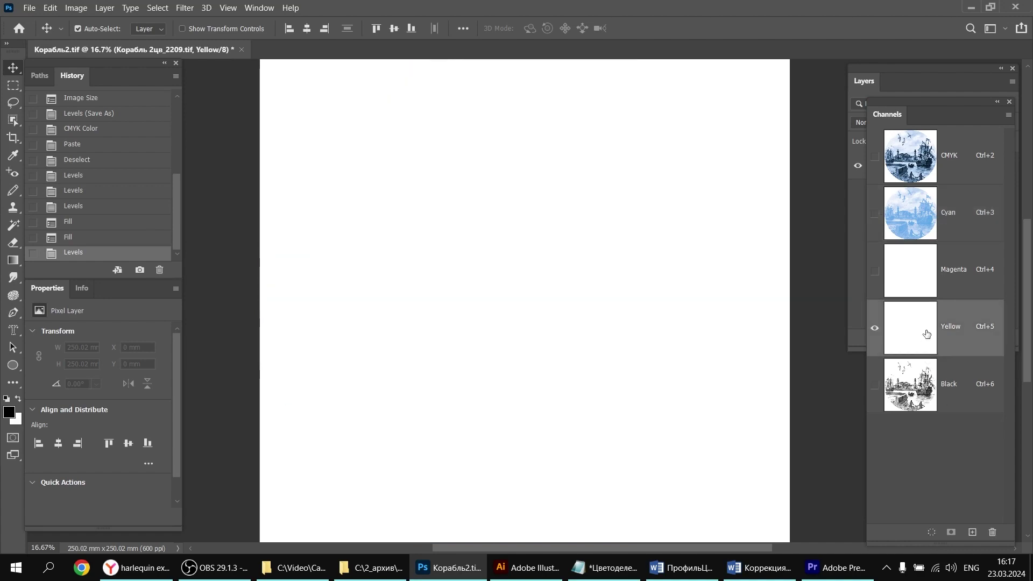
{"action": "left_click_drag", "start_coordinate": [927, 333], "coordinate": [994, 532]}
{"action": "left_click", "coordinate": [474, 223]}
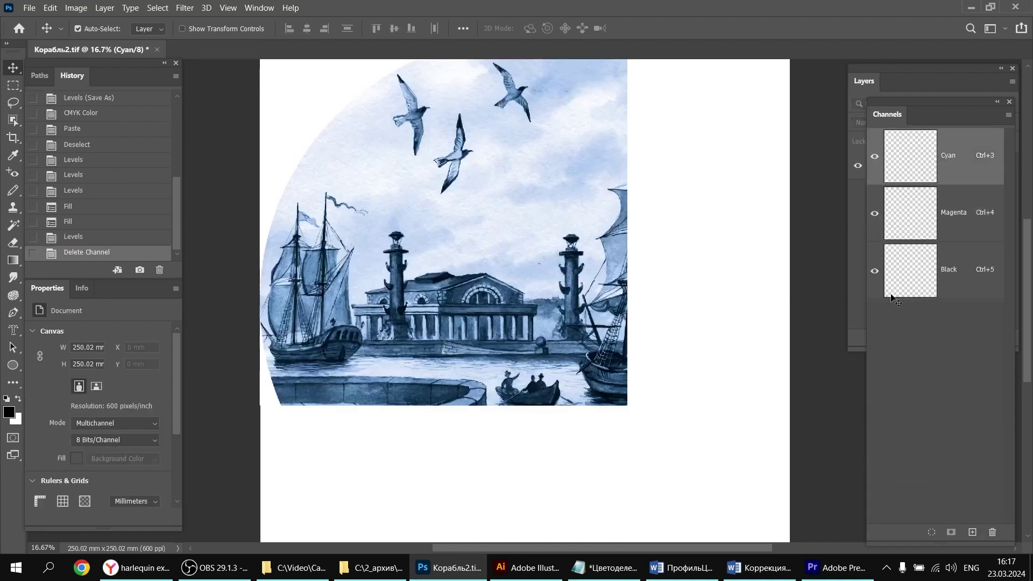
{"action": "left_click_drag", "start_coordinate": [910, 225], "coordinate": [994, 531]}
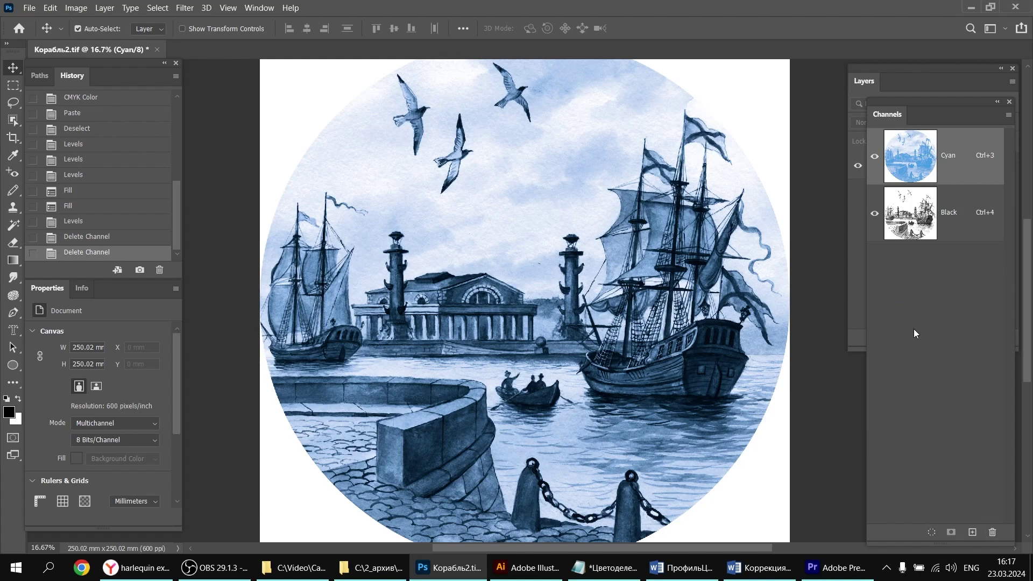
Step: Save the two-channel document in Photoshop format as Корабль_separated.psd in the Цветоделение folder, keeping spot colors
{"action": "left_click", "coordinate": [29, 7]}
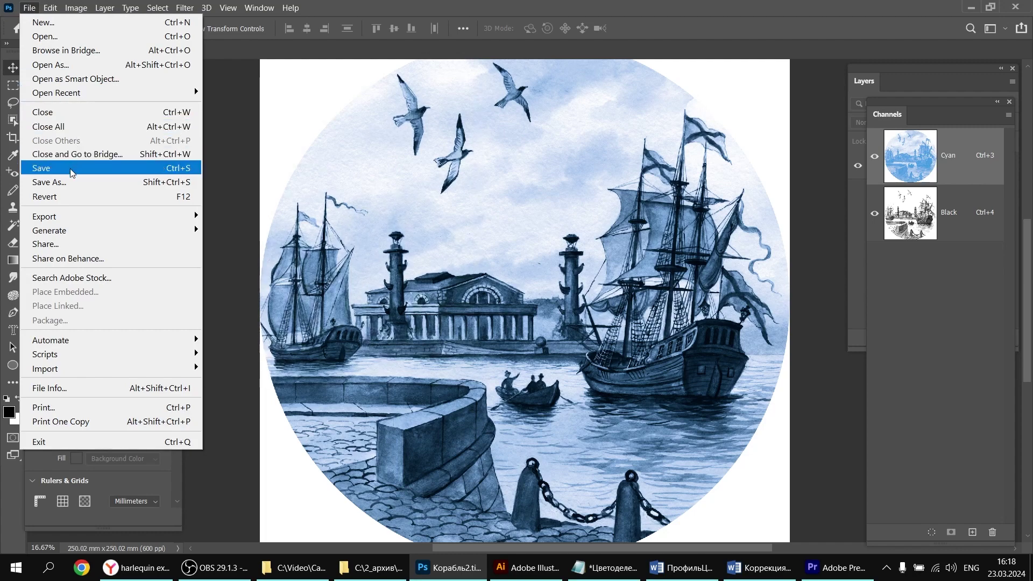
{"action": "left_click", "coordinate": [72, 167]}
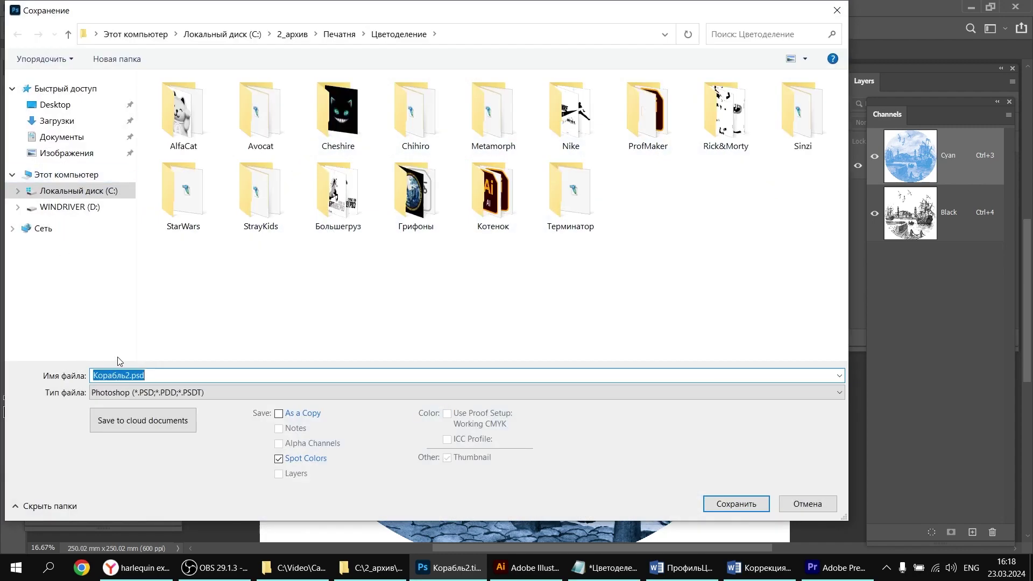
{"action": "left_click", "coordinate": [127, 376]}
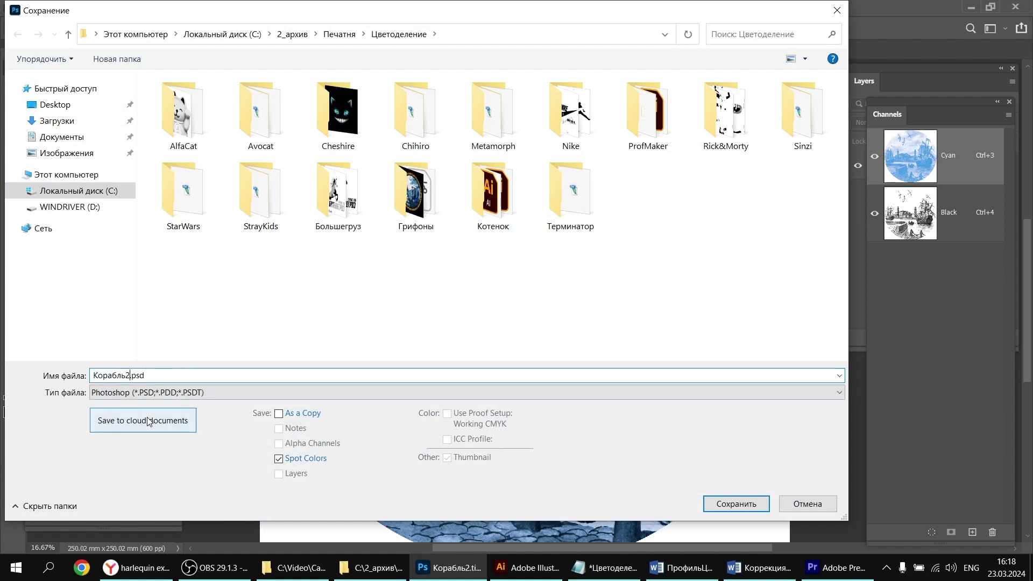
{"action": "key", "text": "BackSpace"}
{"action": "type", "text": "_separated"}
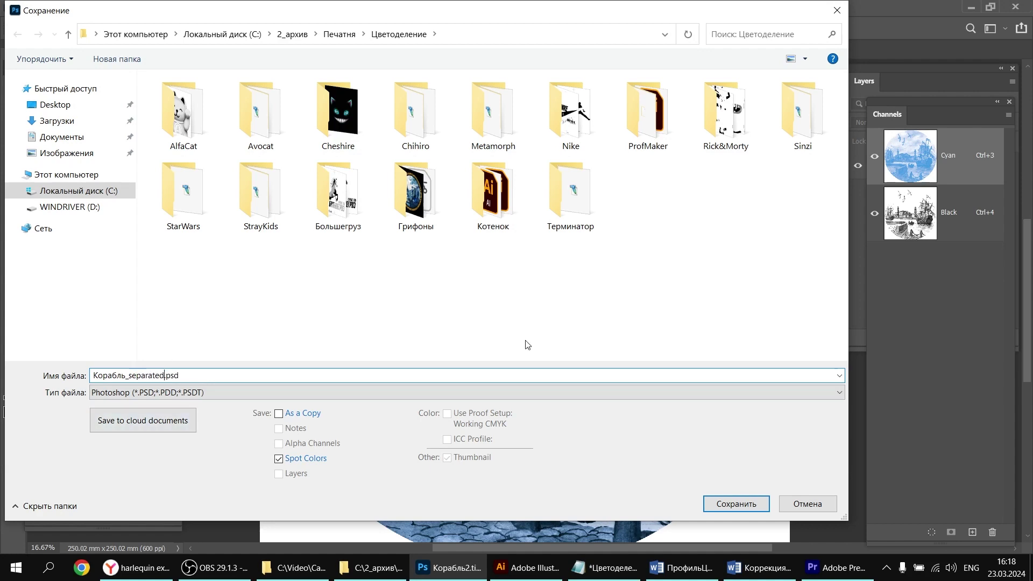
{"action": "left_click", "coordinate": [735, 506]}
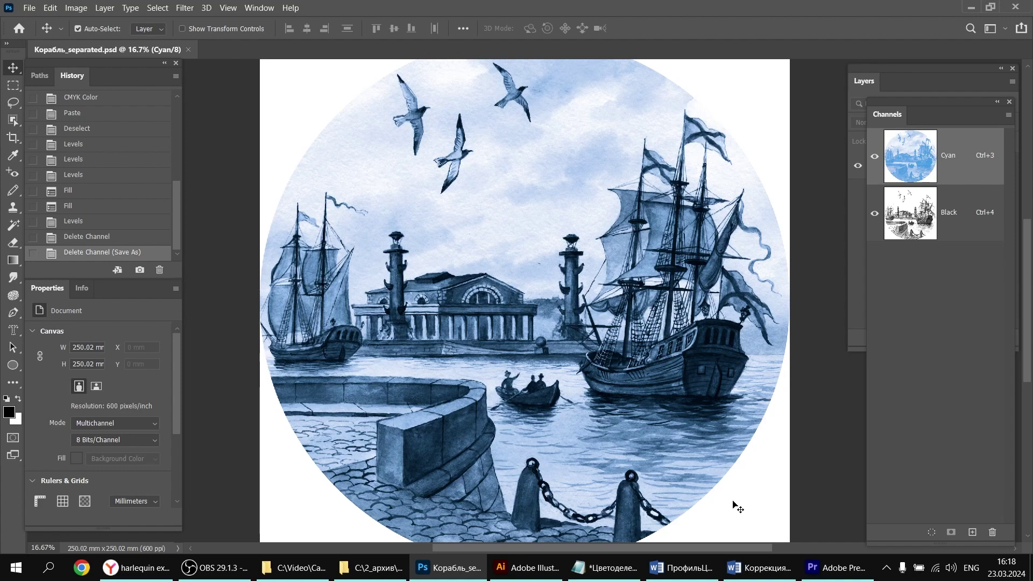
Step: Compare the Cyan and Black channels by displaying each one alone in color
{"action": "left_click", "coordinate": [874, 213]}
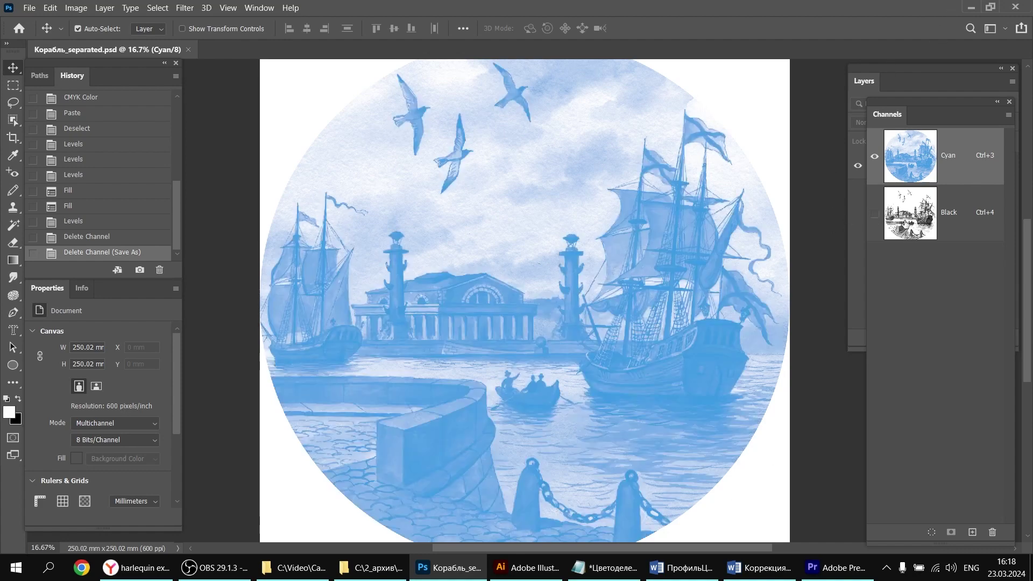
{"action": "left_click", "coordinate": [914, 219]}
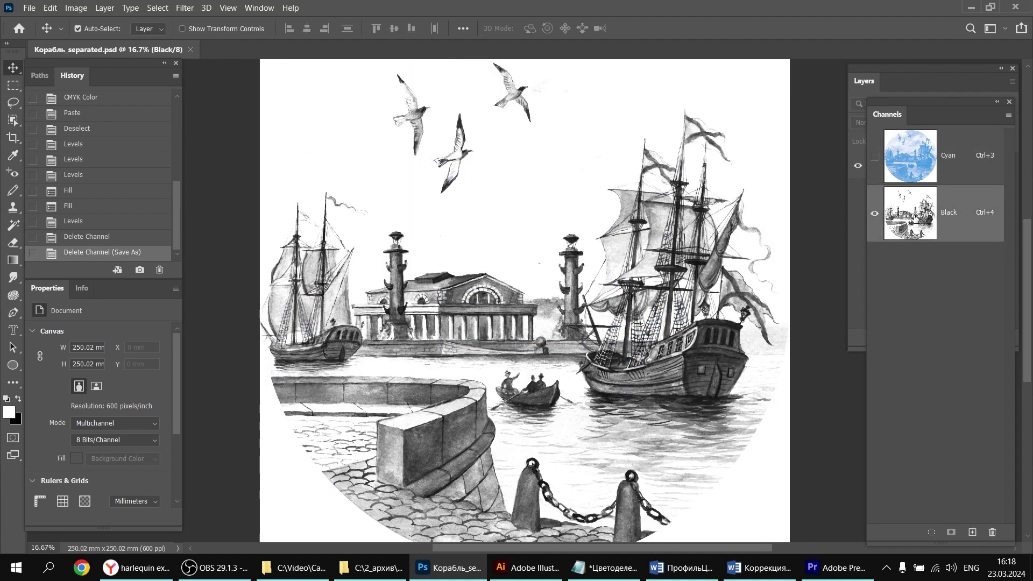
{"action": "left_click", "coordinate": [916, 149]}
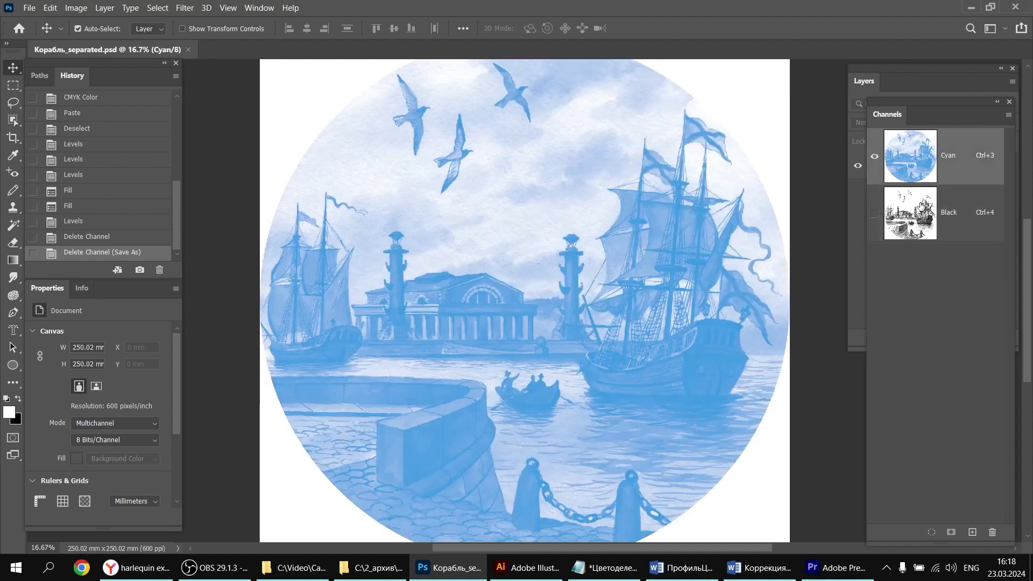
{"action": "left_click", "coordinate": [902, 199]}
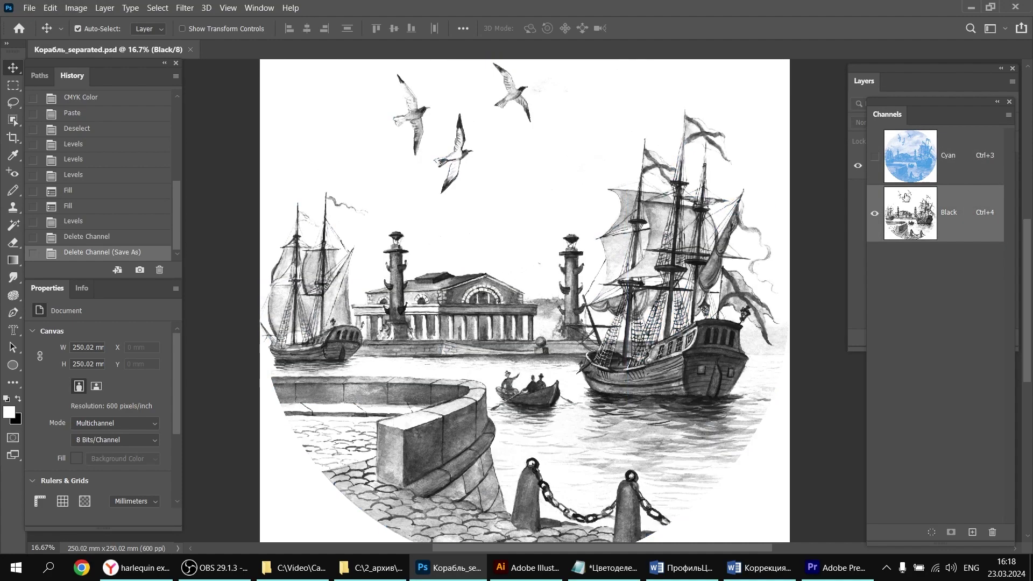
{"action": "left_click", "coordinate": [909, 174]}
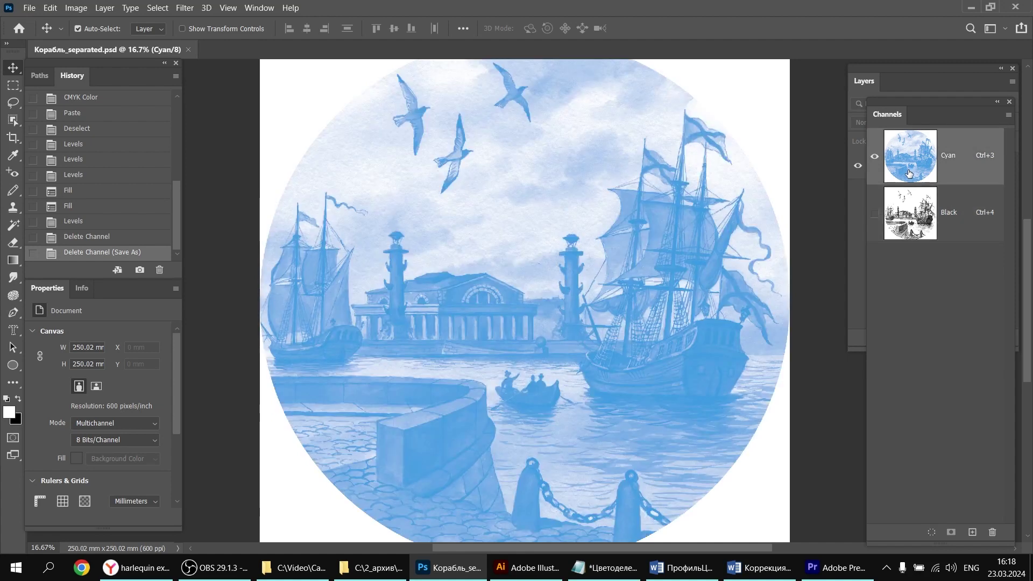
Step: Turn off Show Channels in Color in the Interface preferences so single channels display in grayscale
{"action": "left_click", "coordinate": [51, 8]}
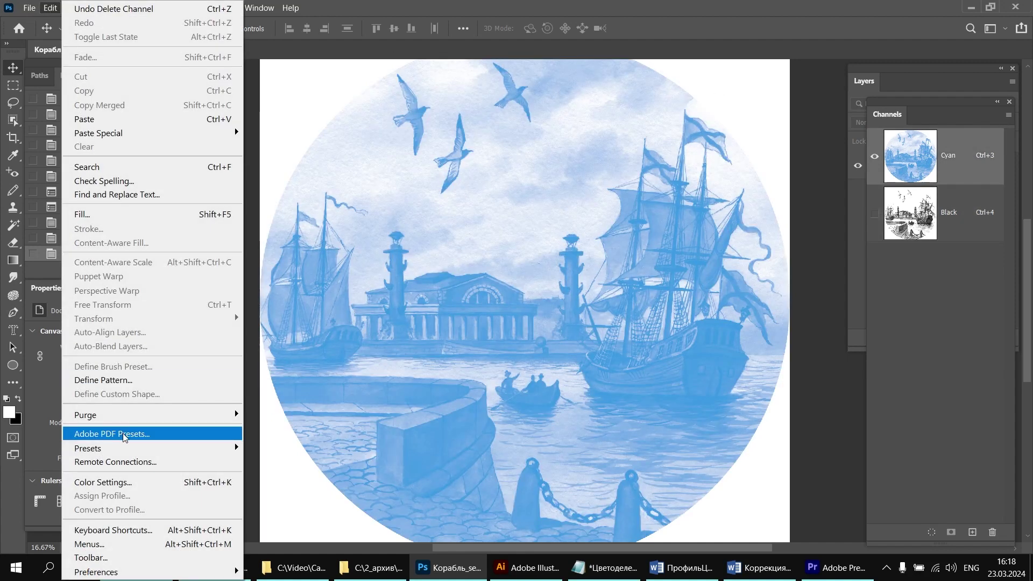
{"action": "mouse_move", "coordinate": [134, 571]}
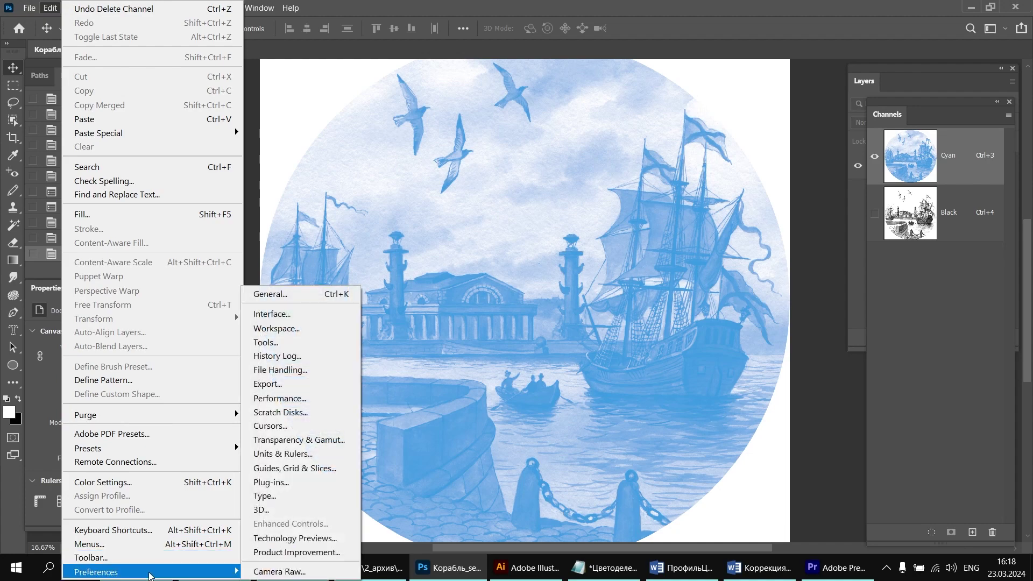
{"action": "left_click", "coordinate": [279, 295]}
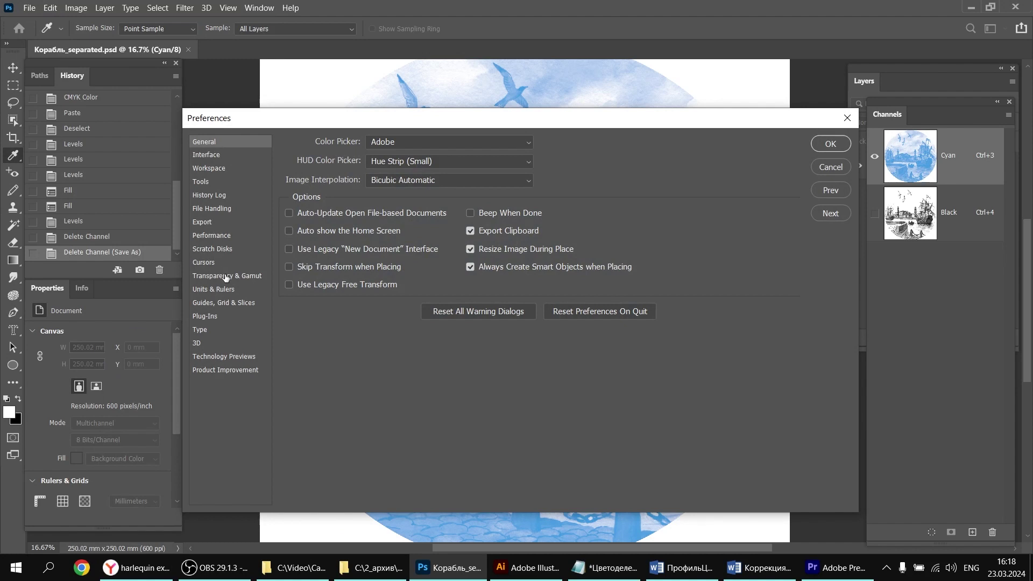
{"action": "left_click", "coordinate": [212, 156]}
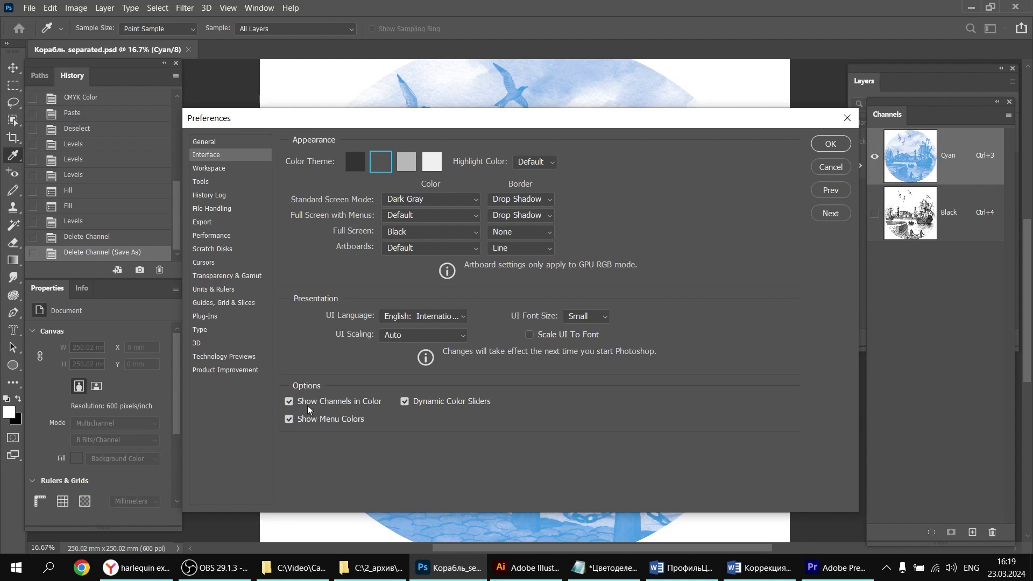
{"action": "left_click", "coordinate": [289, 401]}
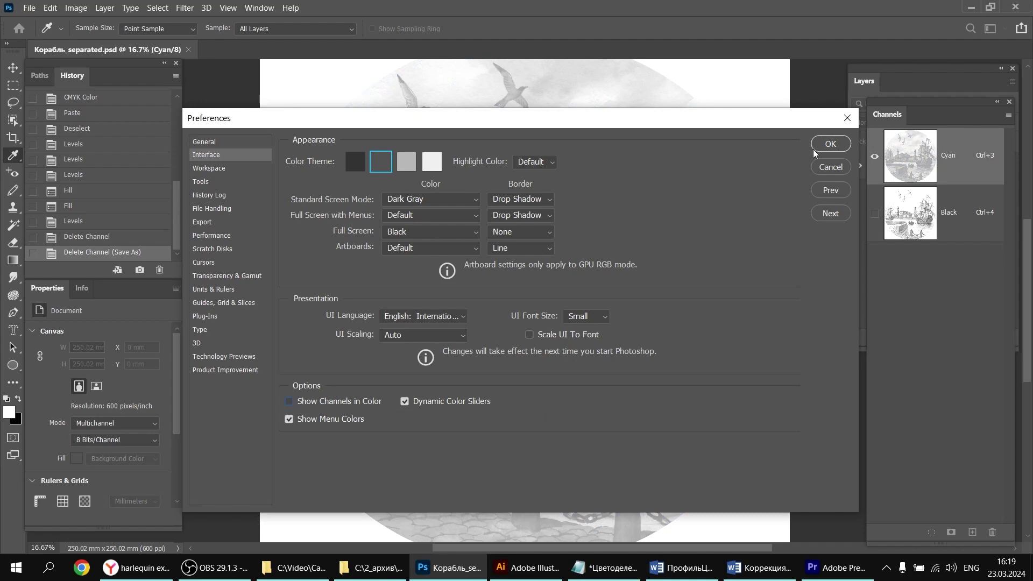
{"action": "left_click", "coordinate": [828, 144]}
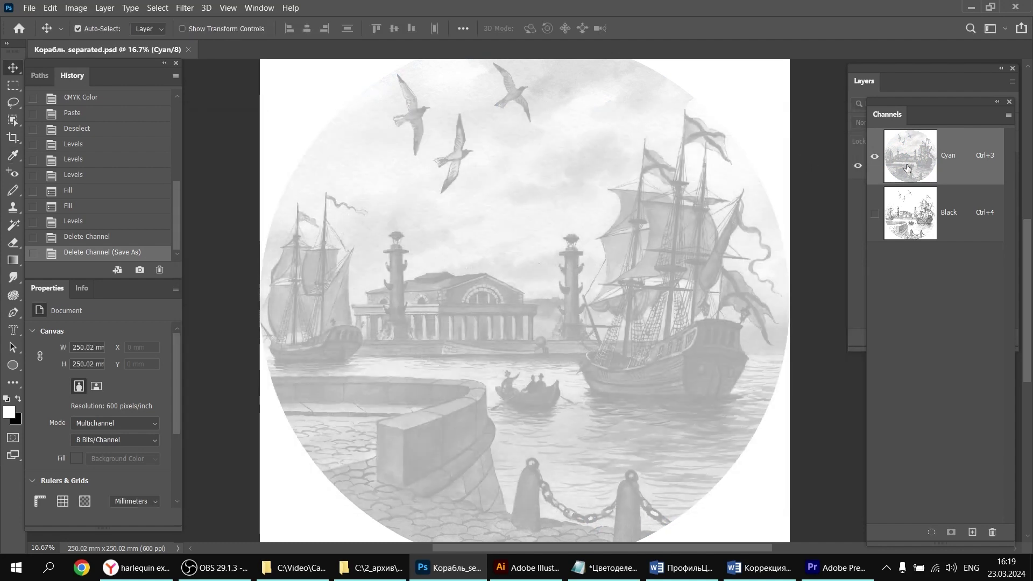
Step: Examine the Cyan and Black separations in grayscale, alternating between the two channels
{"action": "left_click", "coordinate": [875, 215]}
{"action": "left_click", "coordinate": [875, 156]}
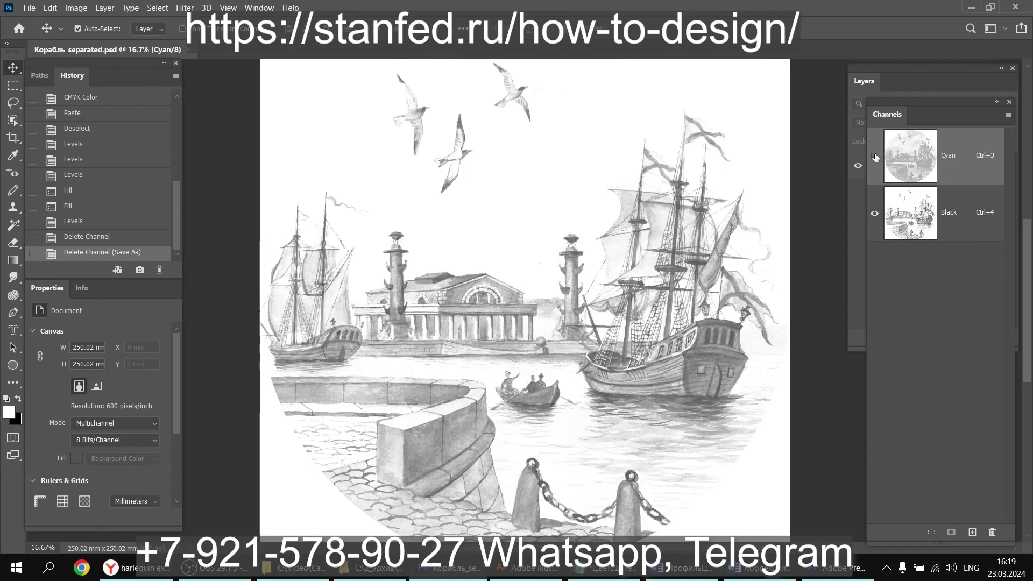
{"action": "left_click", "coordinate": [919, 228]}
{"action": "left_click", "coordinate": [919, 169]}
{"action": "left_click", "coordinate": [913, 230]}
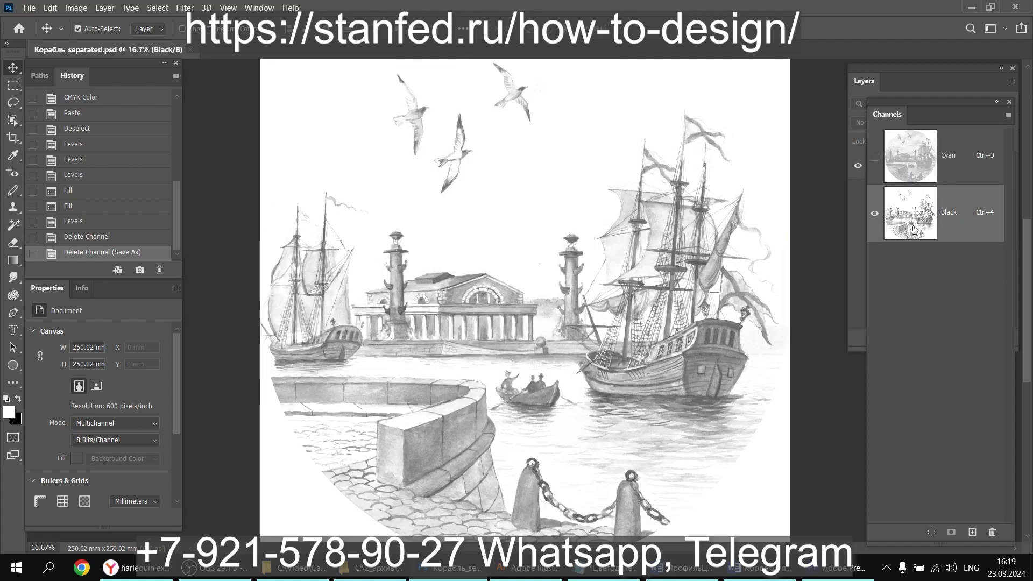
{"action": "left_click", "coordinate": [915, 168]}
{"action": "left_click", "coordinate": [899, 231]}
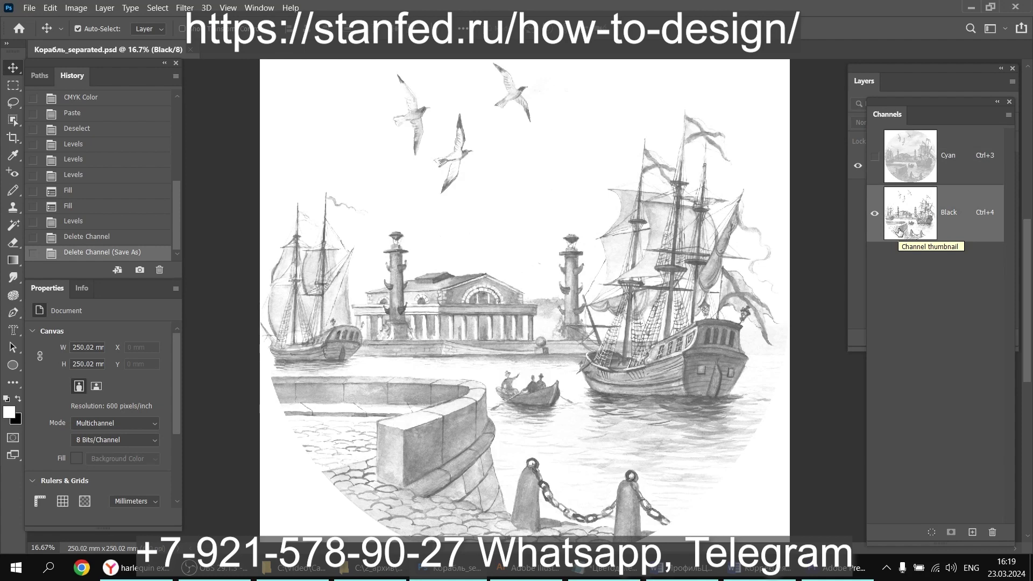
{"action": "left_click", "coordinate": [920, 171]}
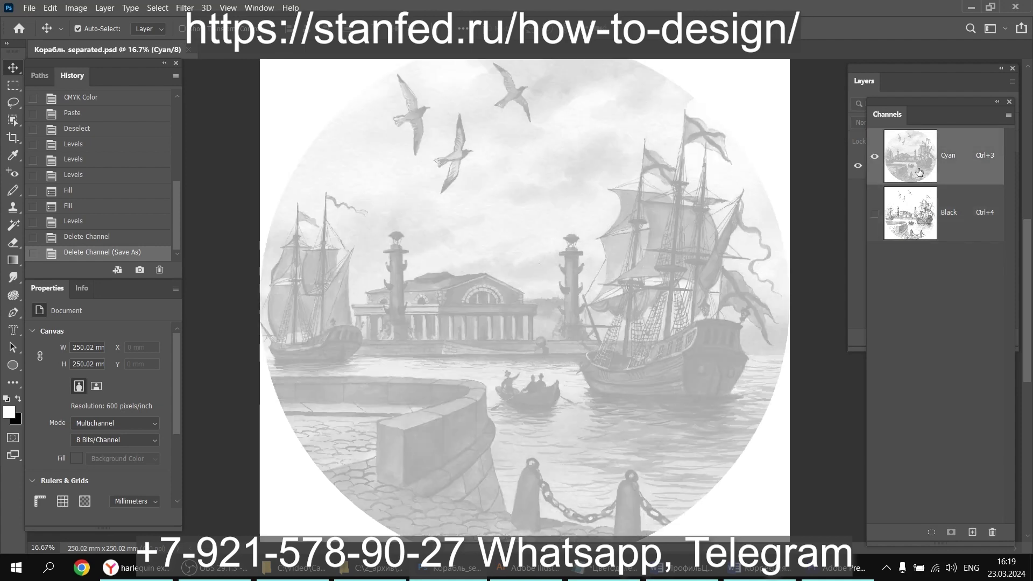